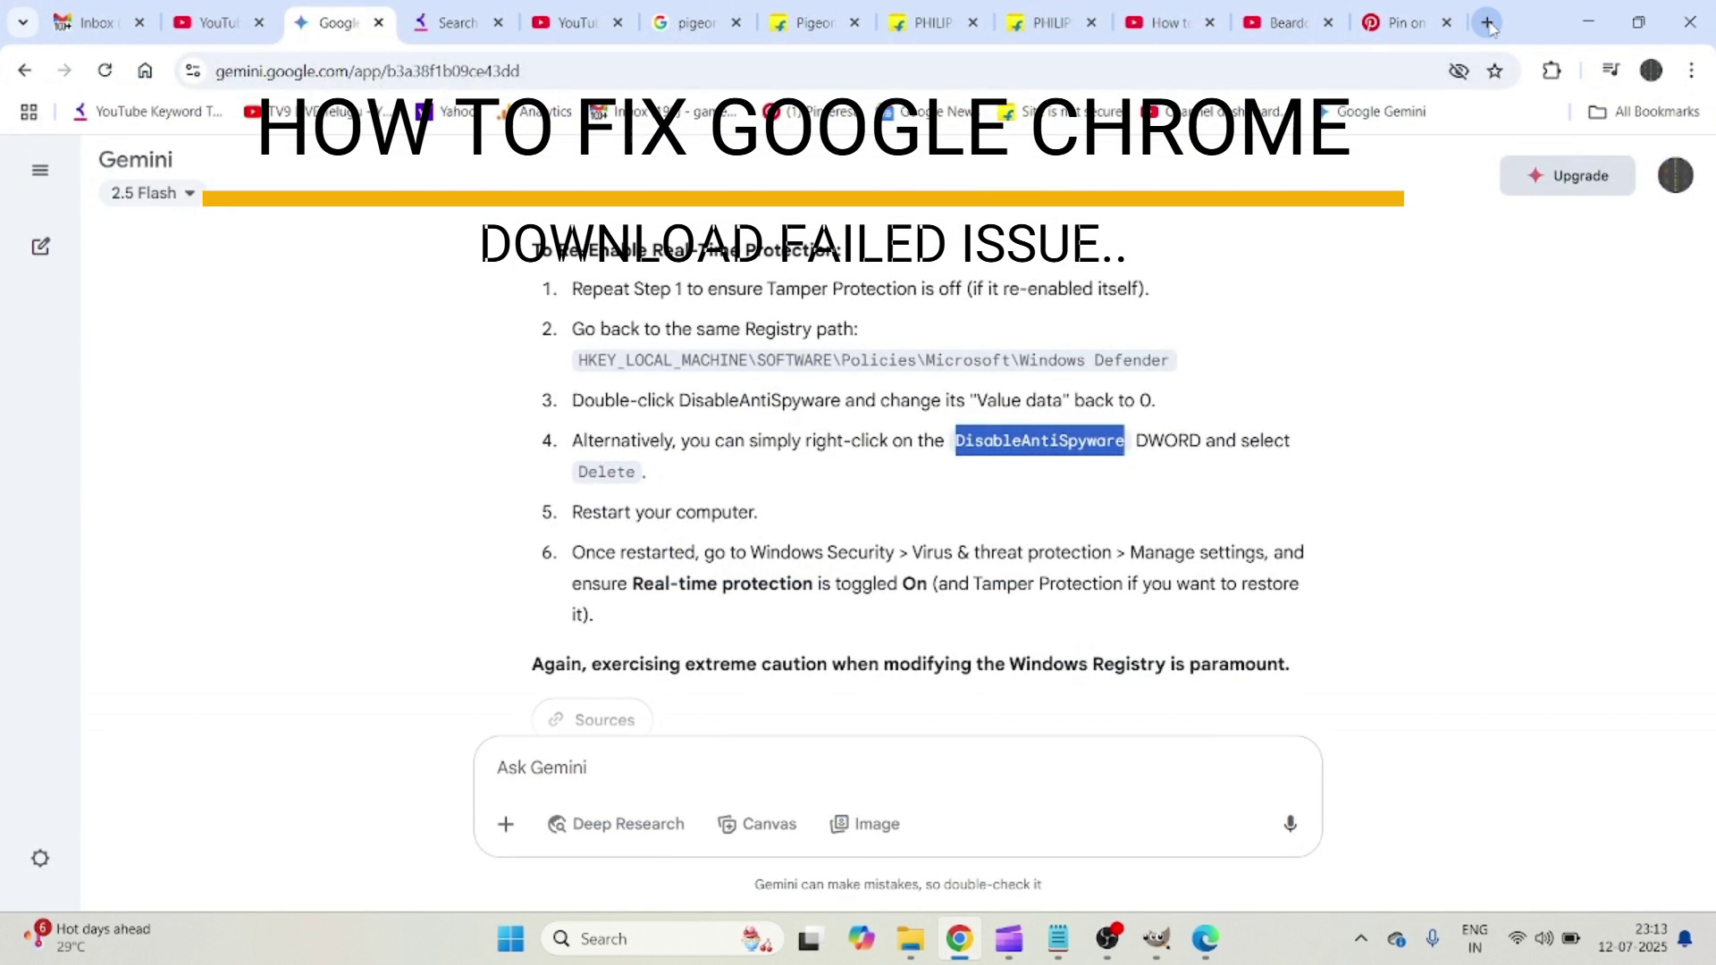
- Open a new Chrome tab on the Google search page and dismiss the address-bar suggestions
{"action": "left_click", "coordinate": [1487, 23]}
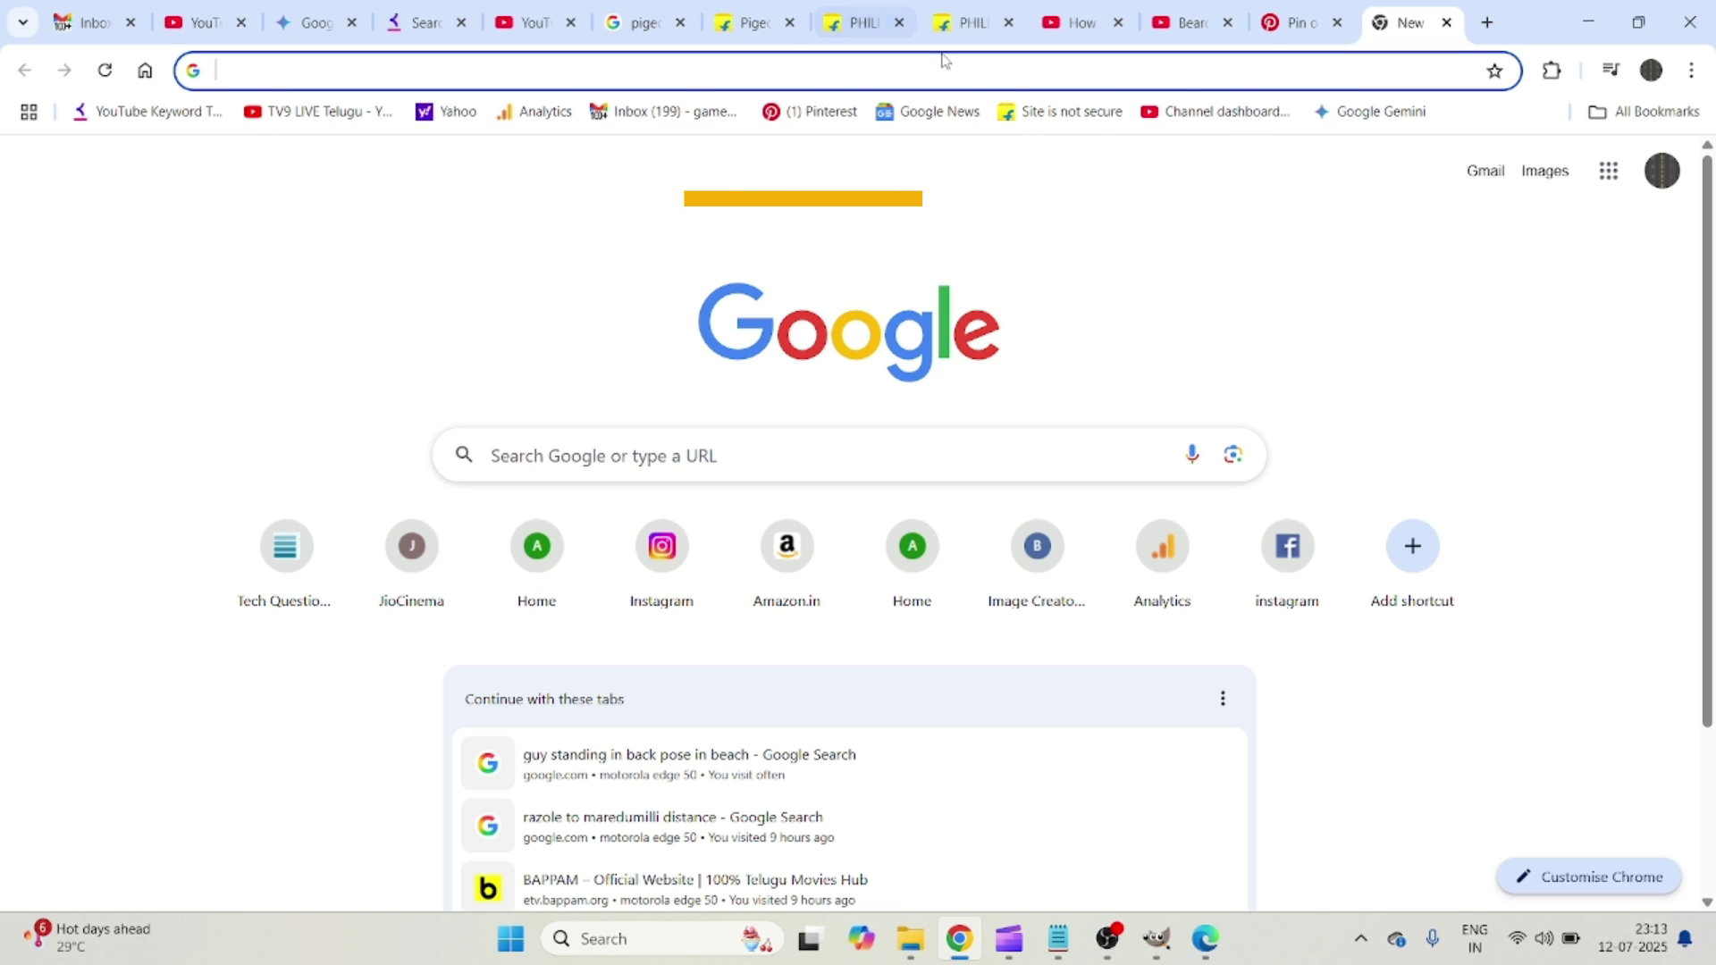
{"action": "left_click", "coordinate": [1000, 78]}
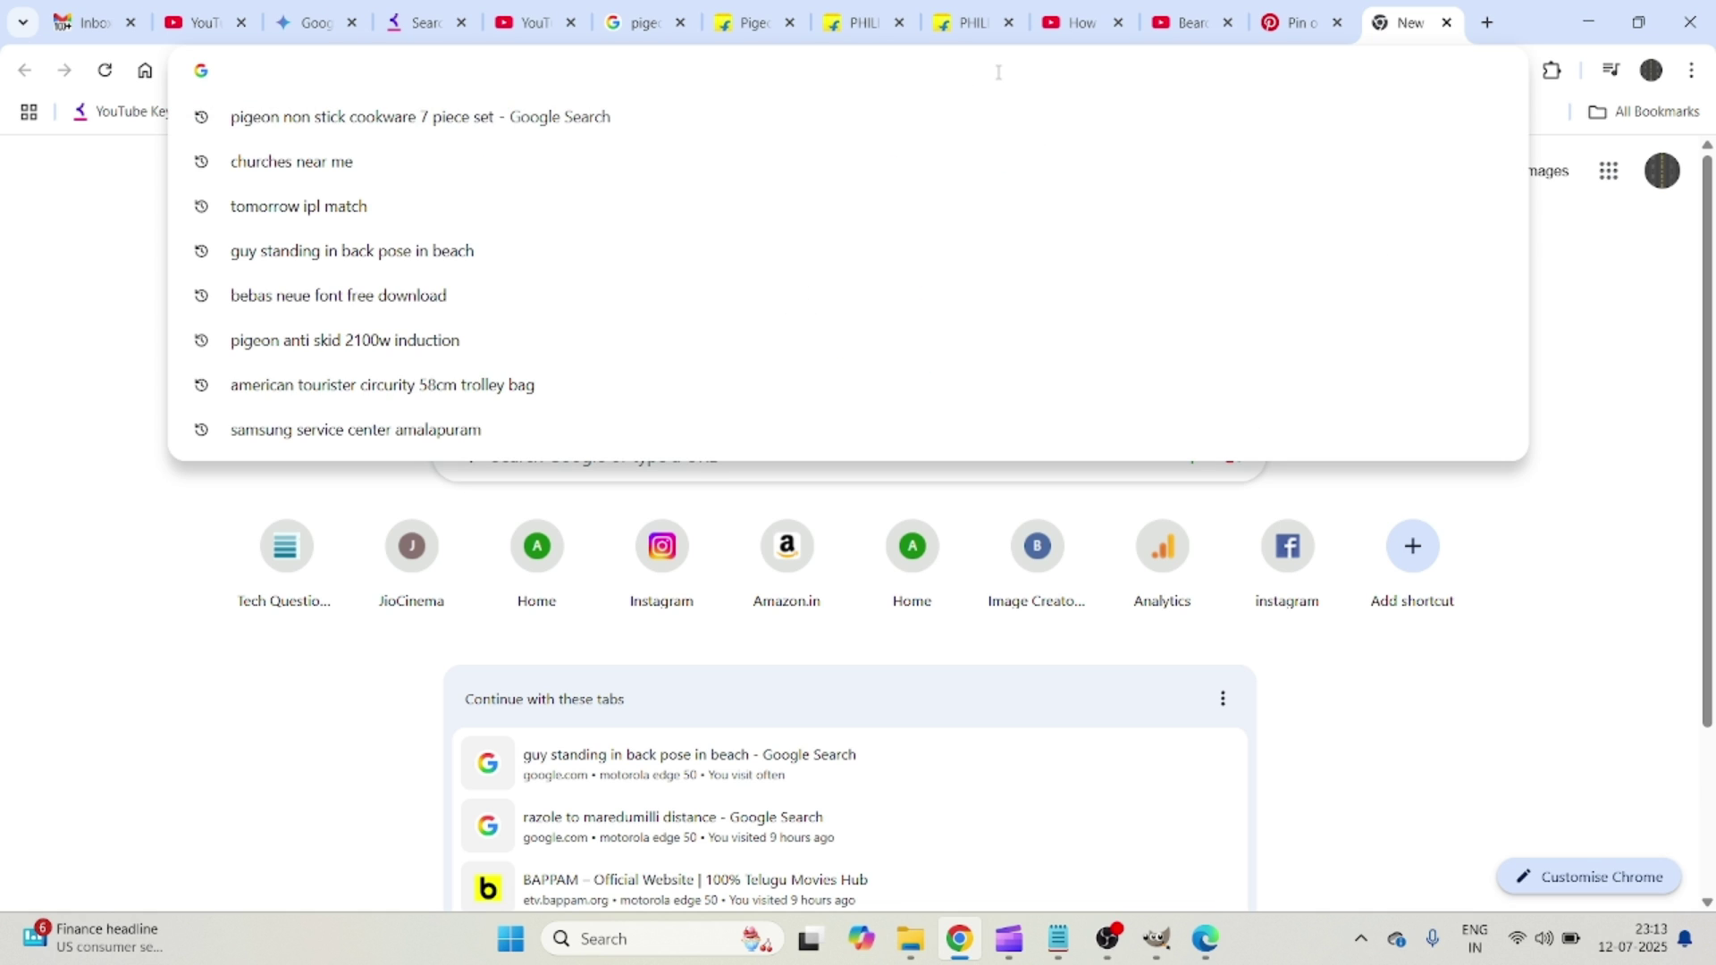
{"action": "left_click", "coordinate": [176, 187]}
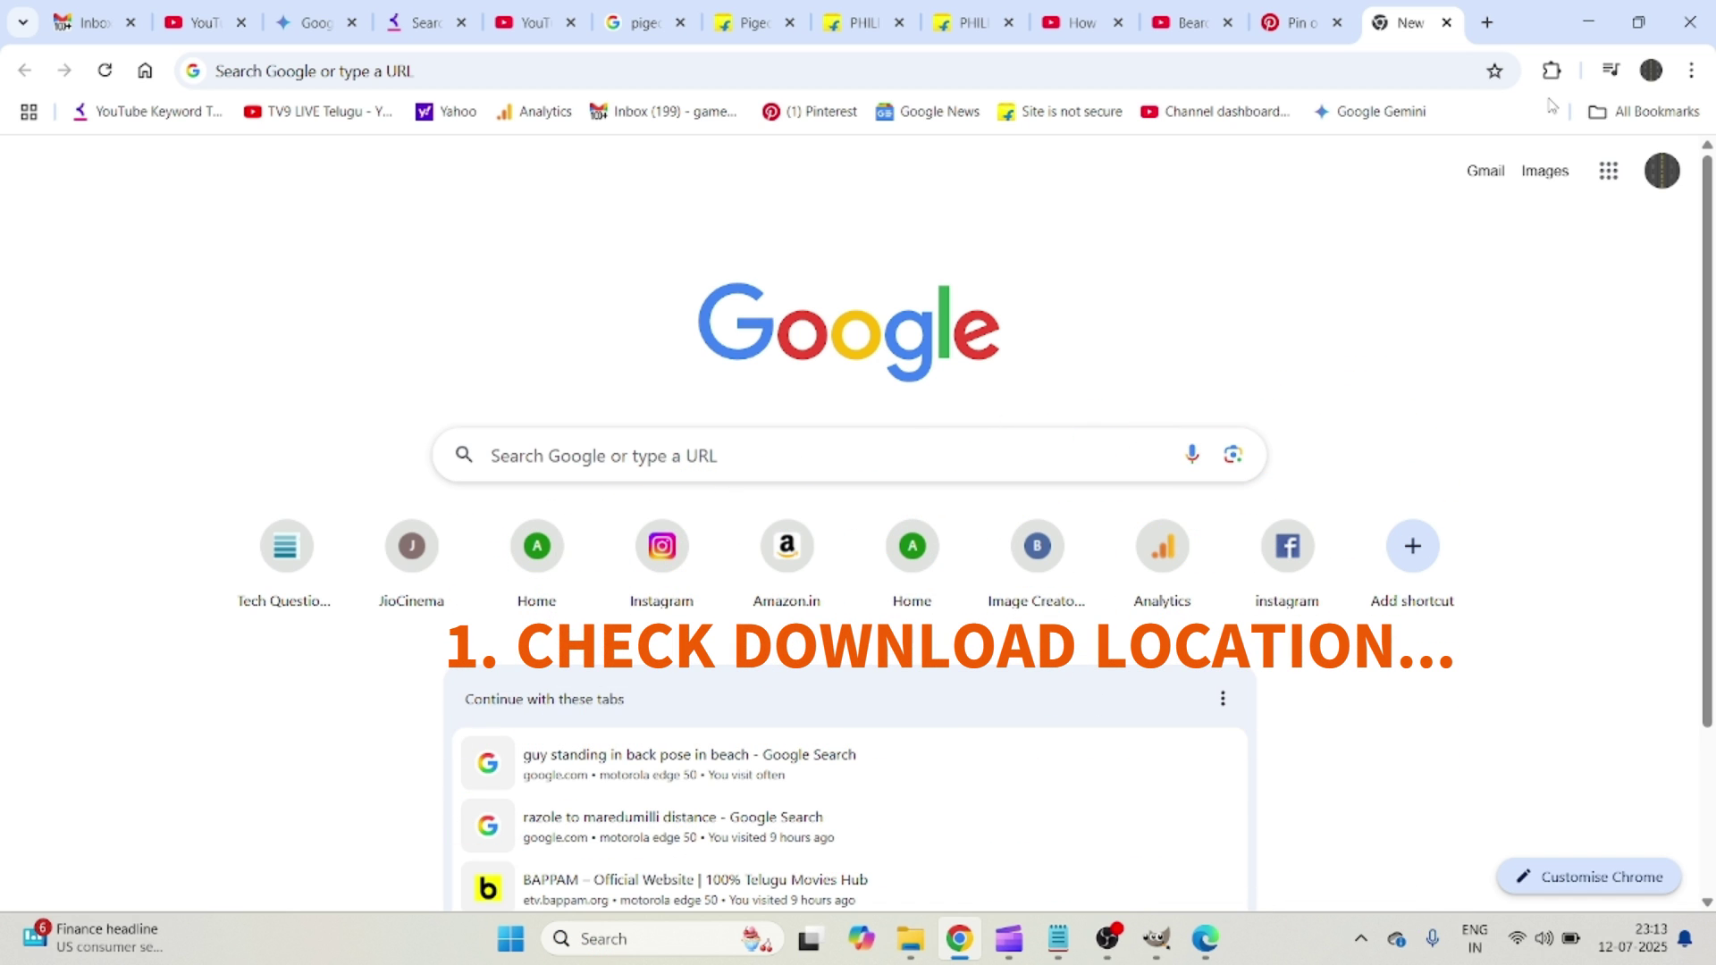
- Open Chrome Settings' Downloads section and bring up the folder picker for the download Location
{"action": "left_click", "coordinate": [1695, 76]}
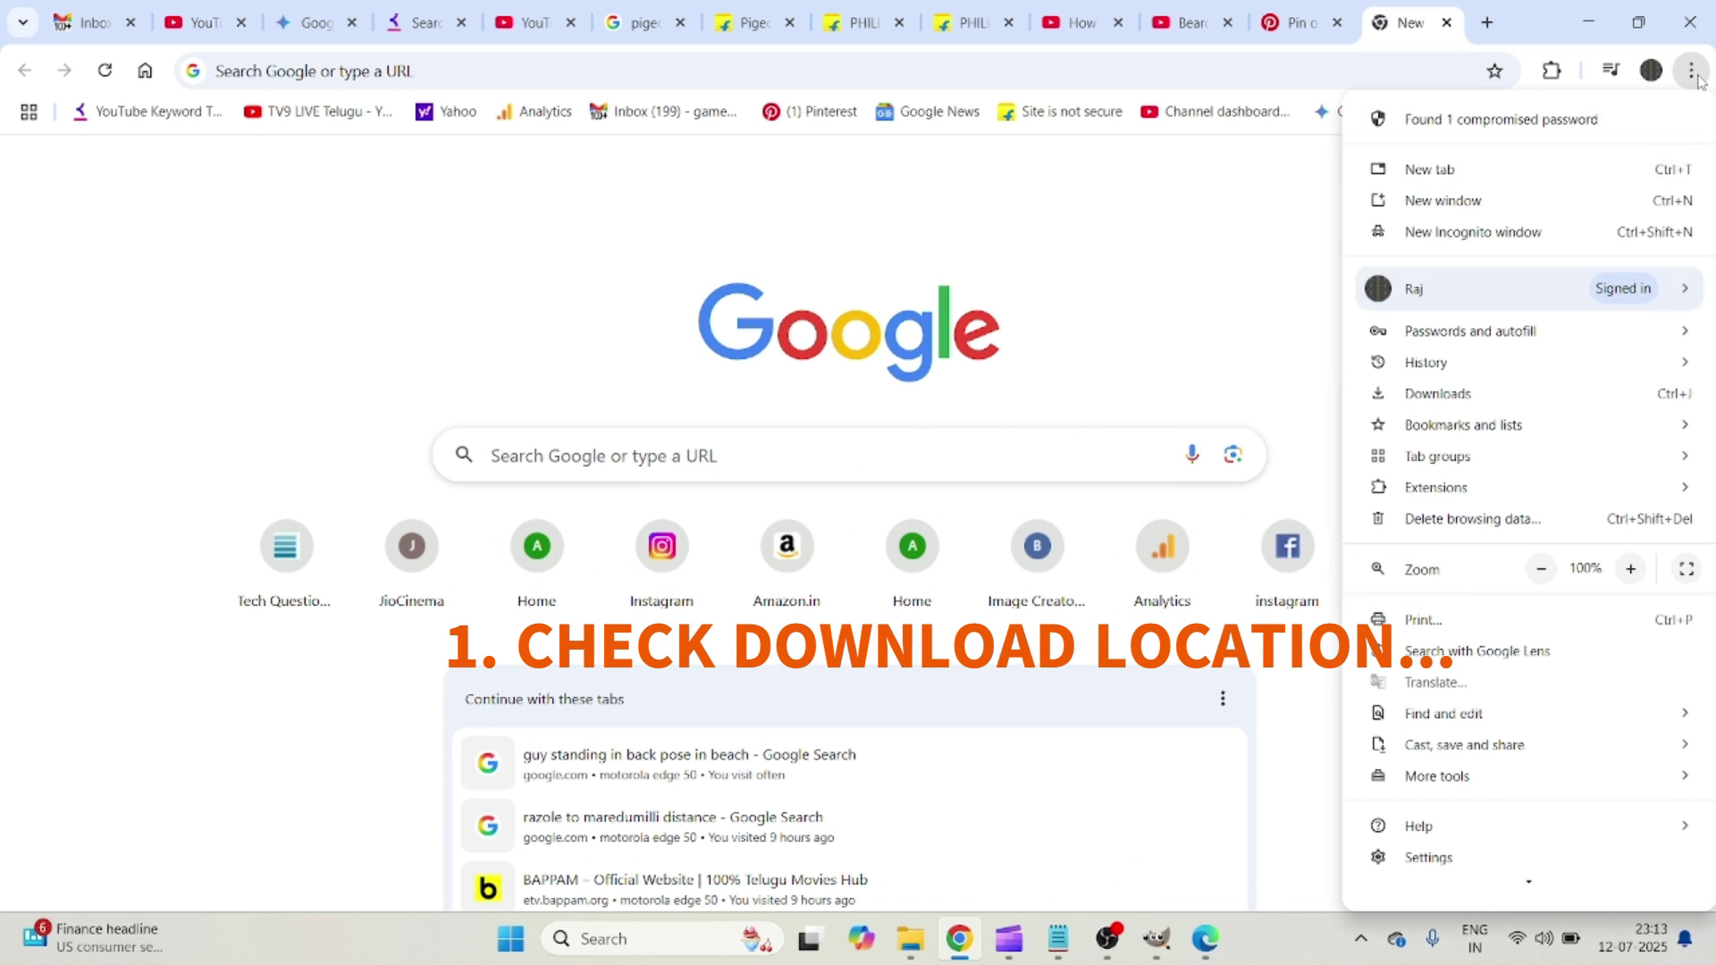
{"action": "scroll", "coordinate": [1446, 860], "scroll_direction": "down", "scroll_amount": 1}
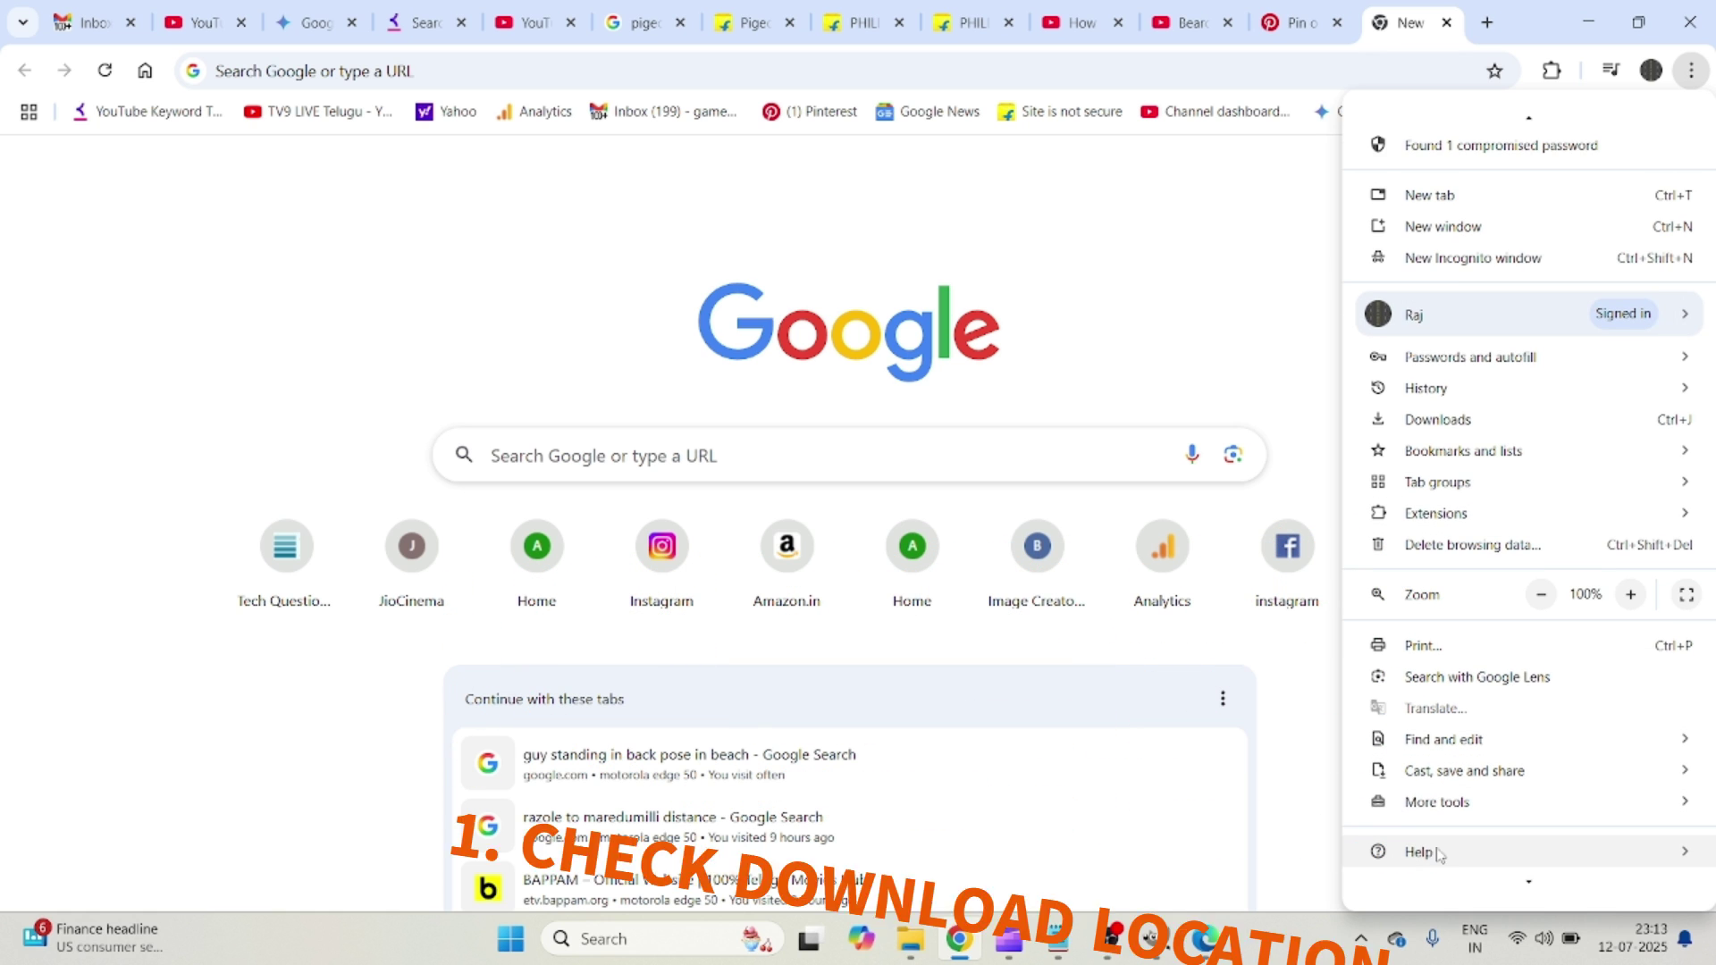
{"action": "left_click", "coordinate": [1447, 855]}
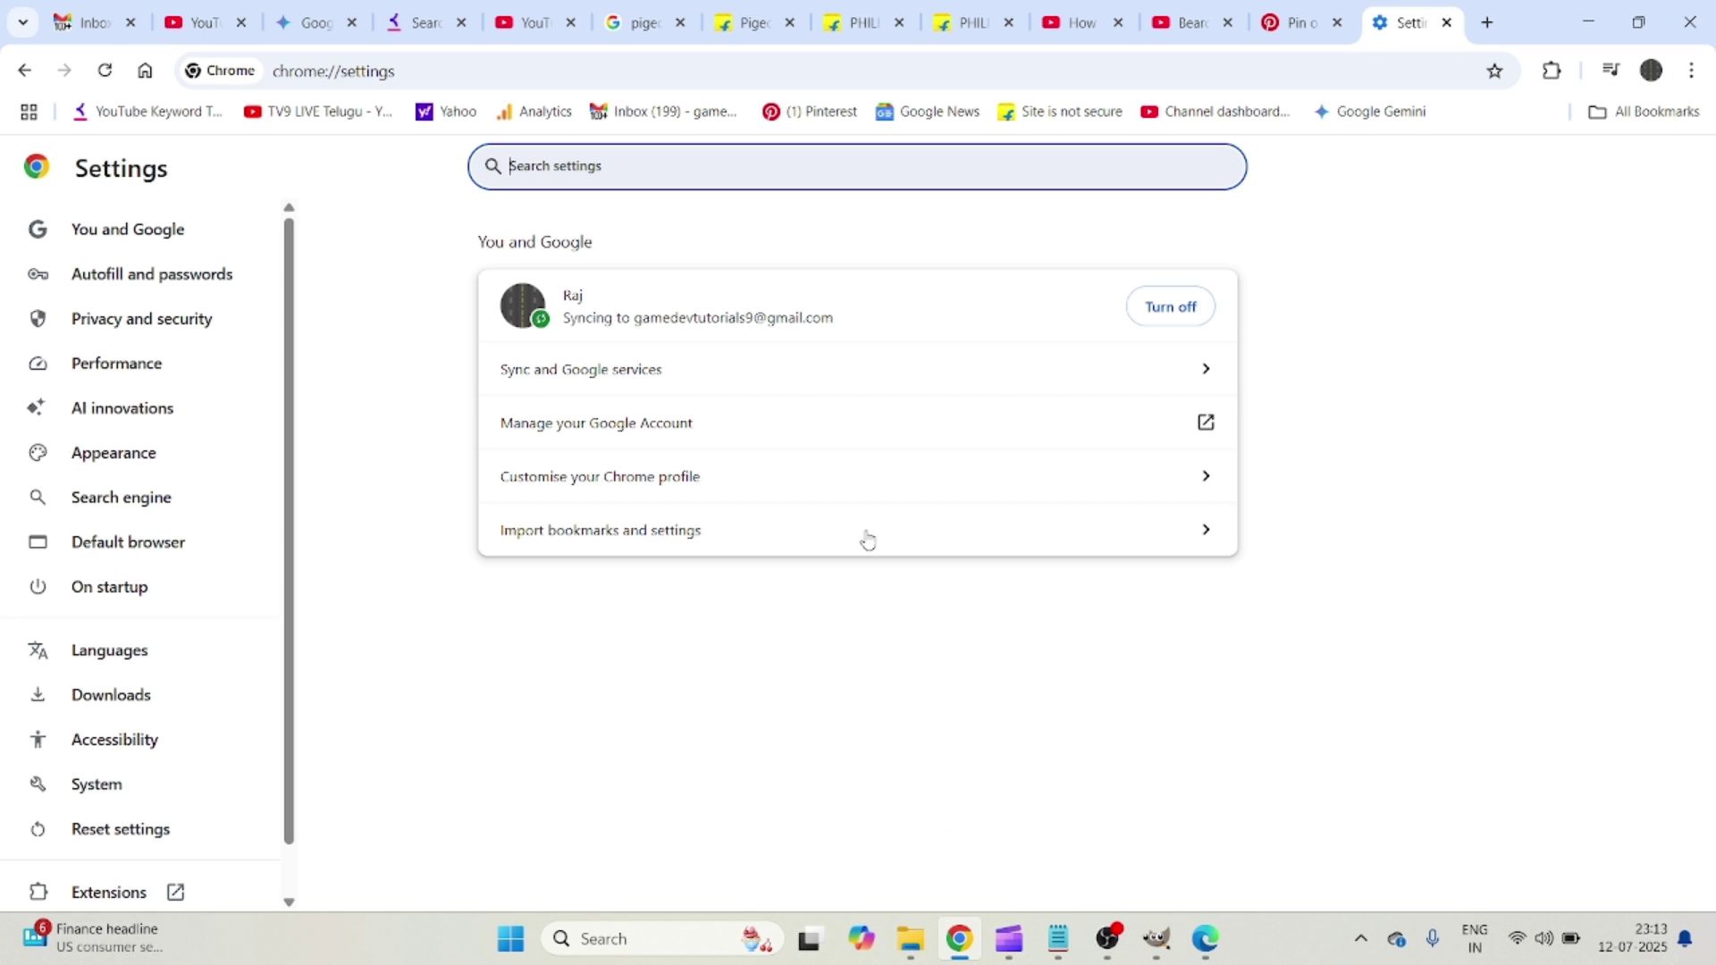
{"action": "left_click", "coordinate": [90, 712]}
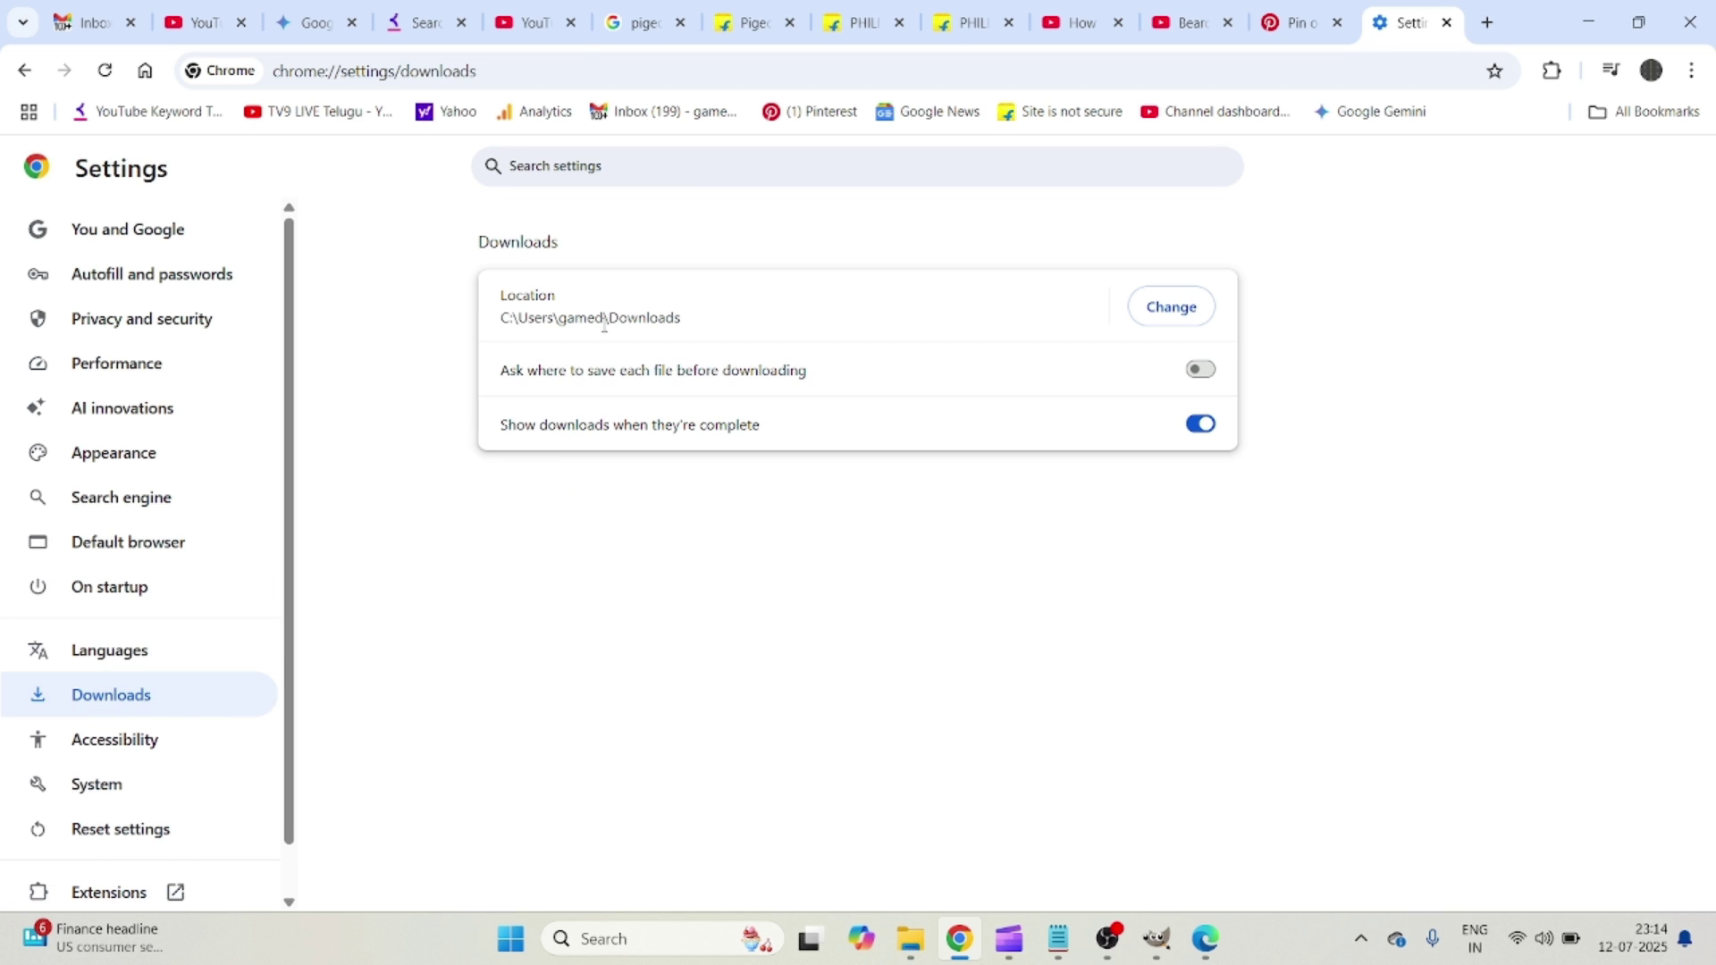
{"action": "left_click", "coordinate": [1169, 326]}
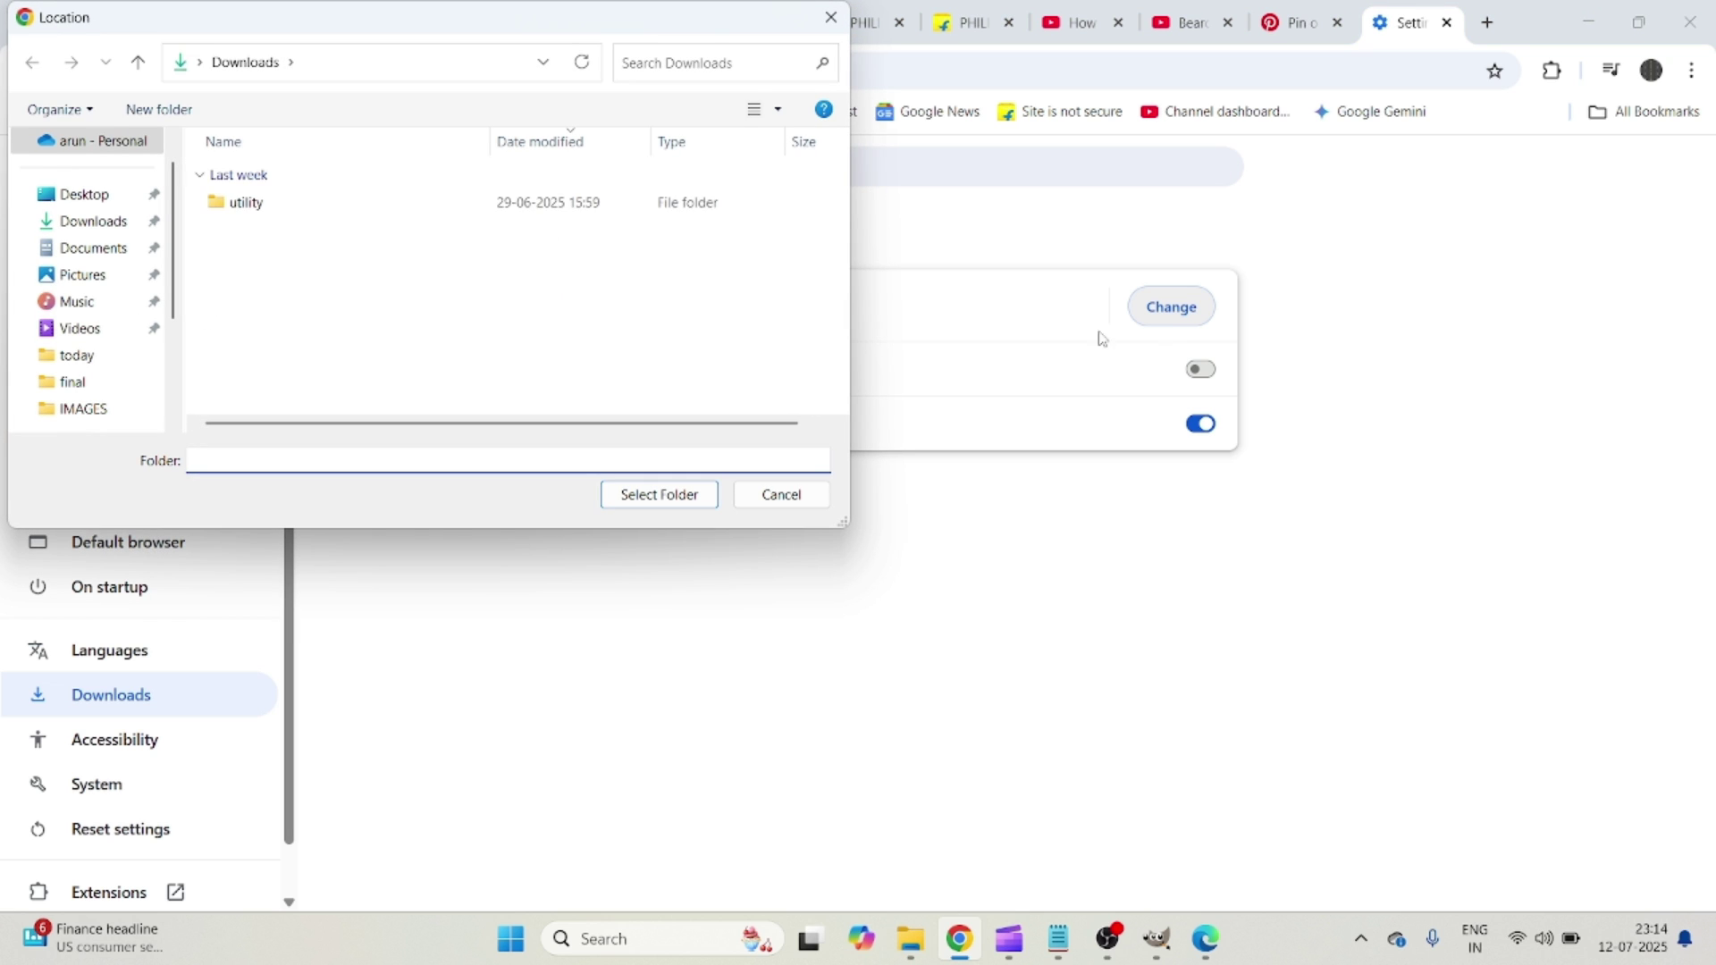
- Confirm in File Explorer's This PC that New Volume (D:) has only 2.63 GB free, then minimize Explorer
{"action": "mouse_move", "coordinate": [916, 930]}
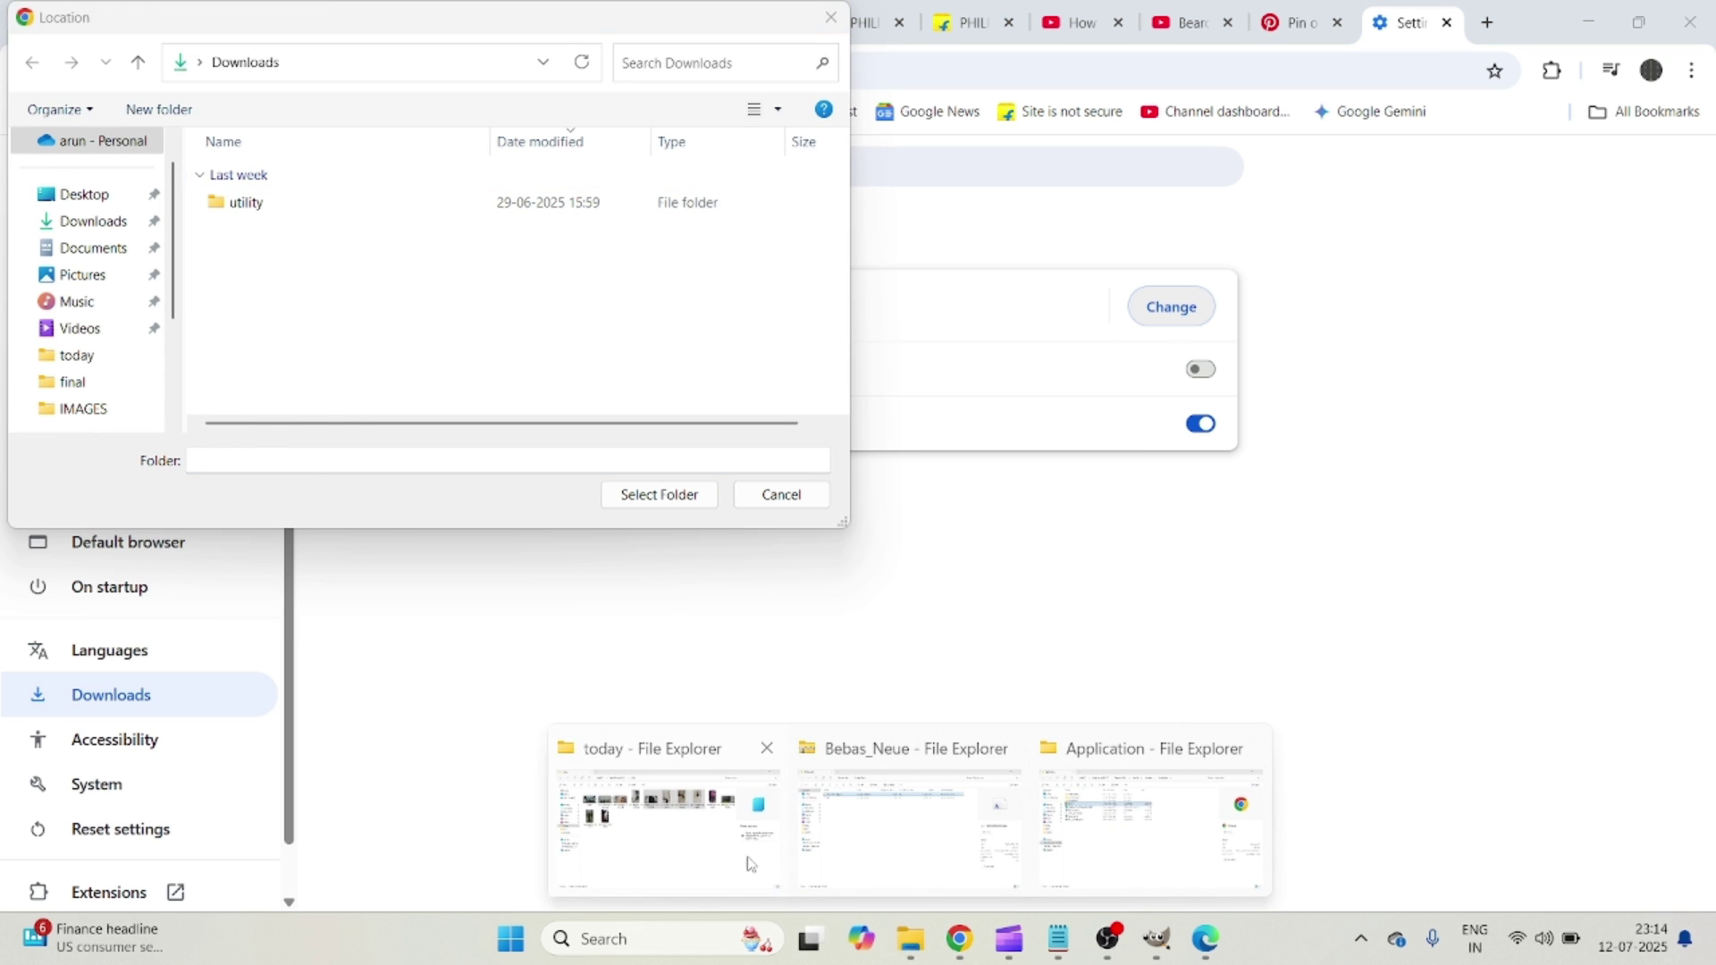
{"action": "left_click", "coordinate": [593, 800]}
{"action": "left_click", "coordinate": [93, 539]}
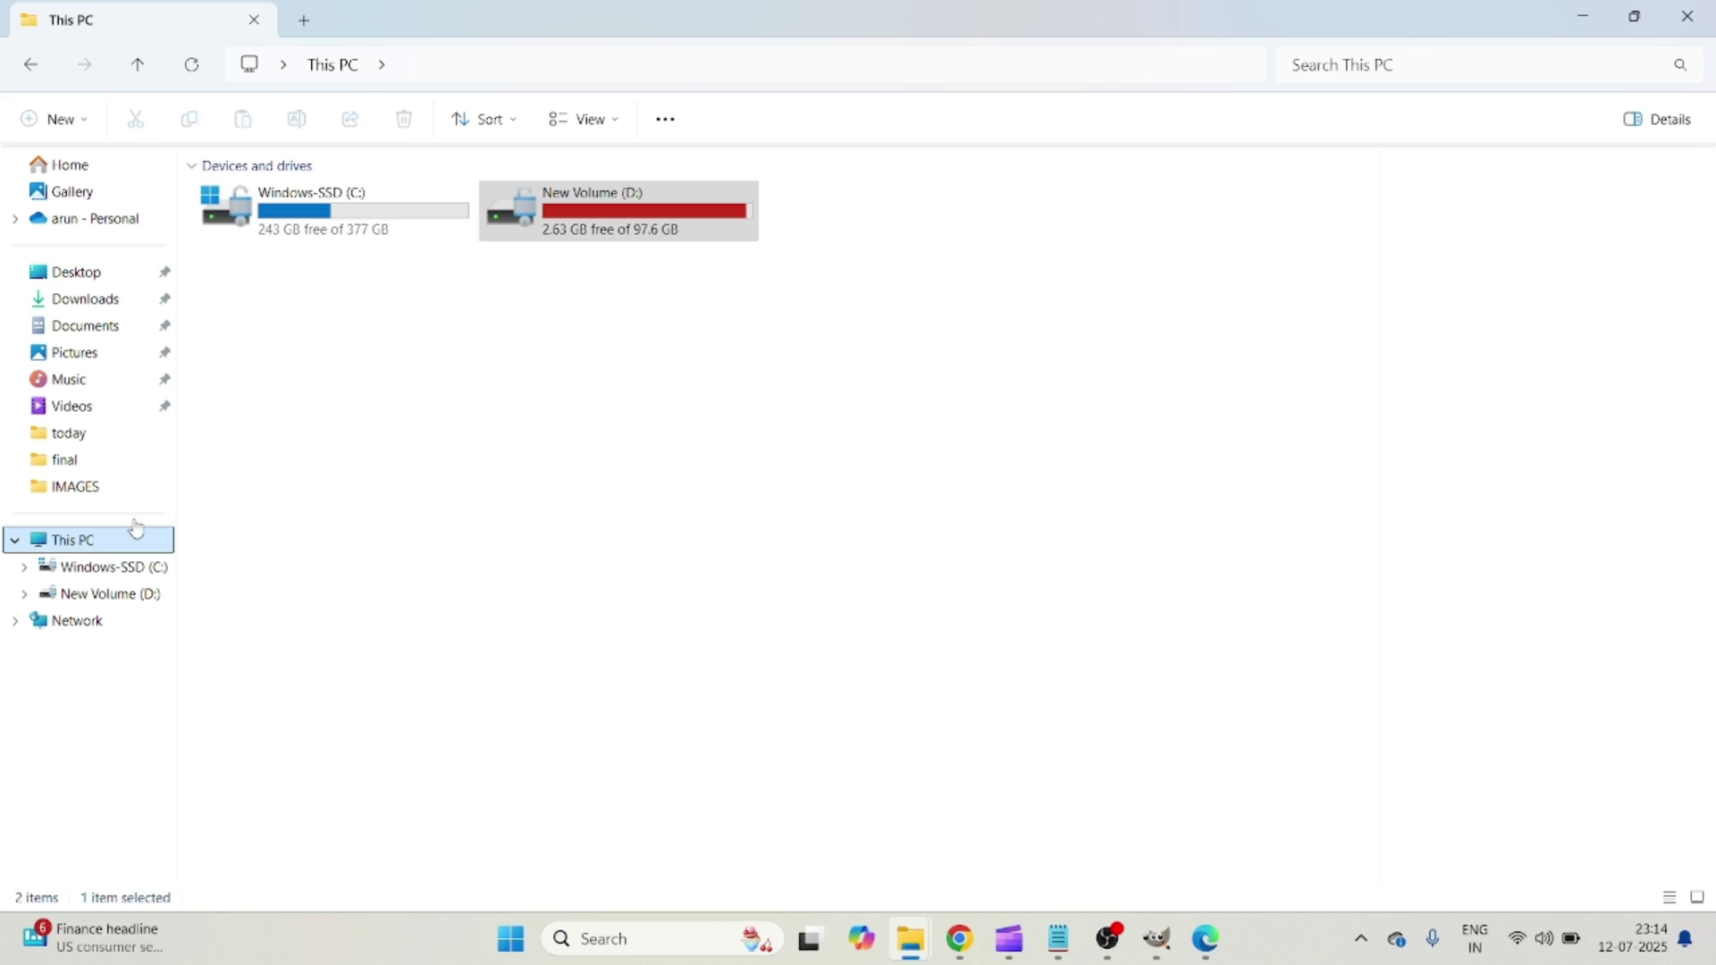
{"action": "left_click", "coordinate": [594, 215]}
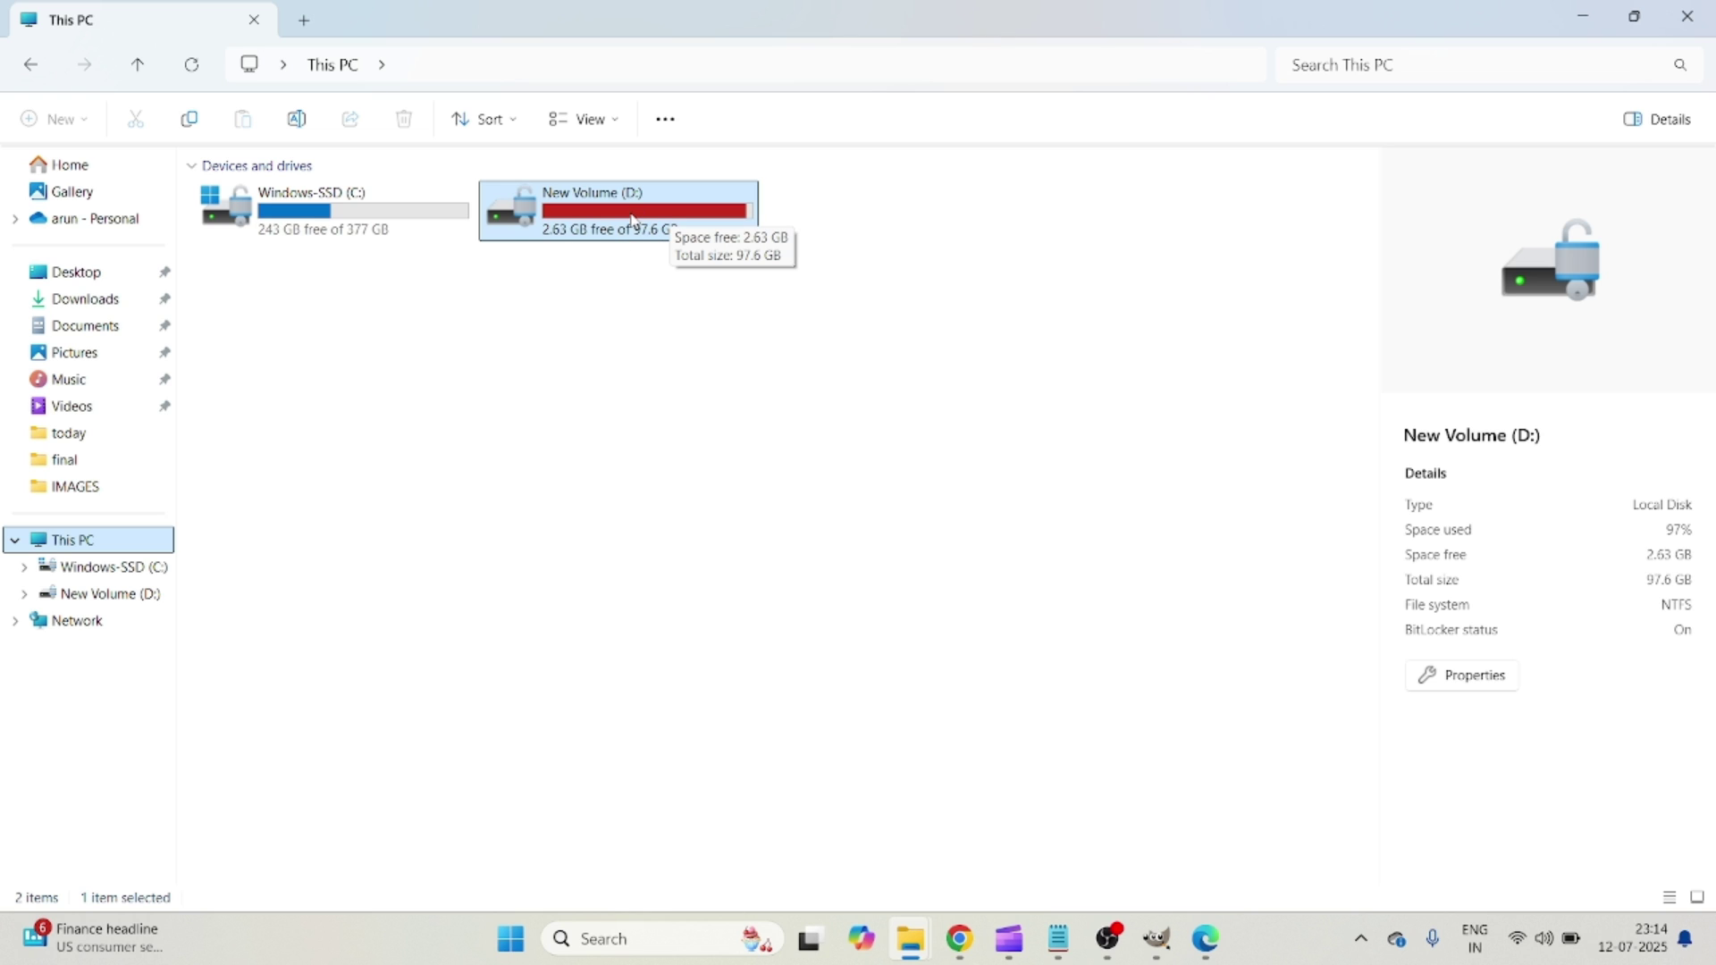
{"action": "left_click", "coordinate": [974, 940]}
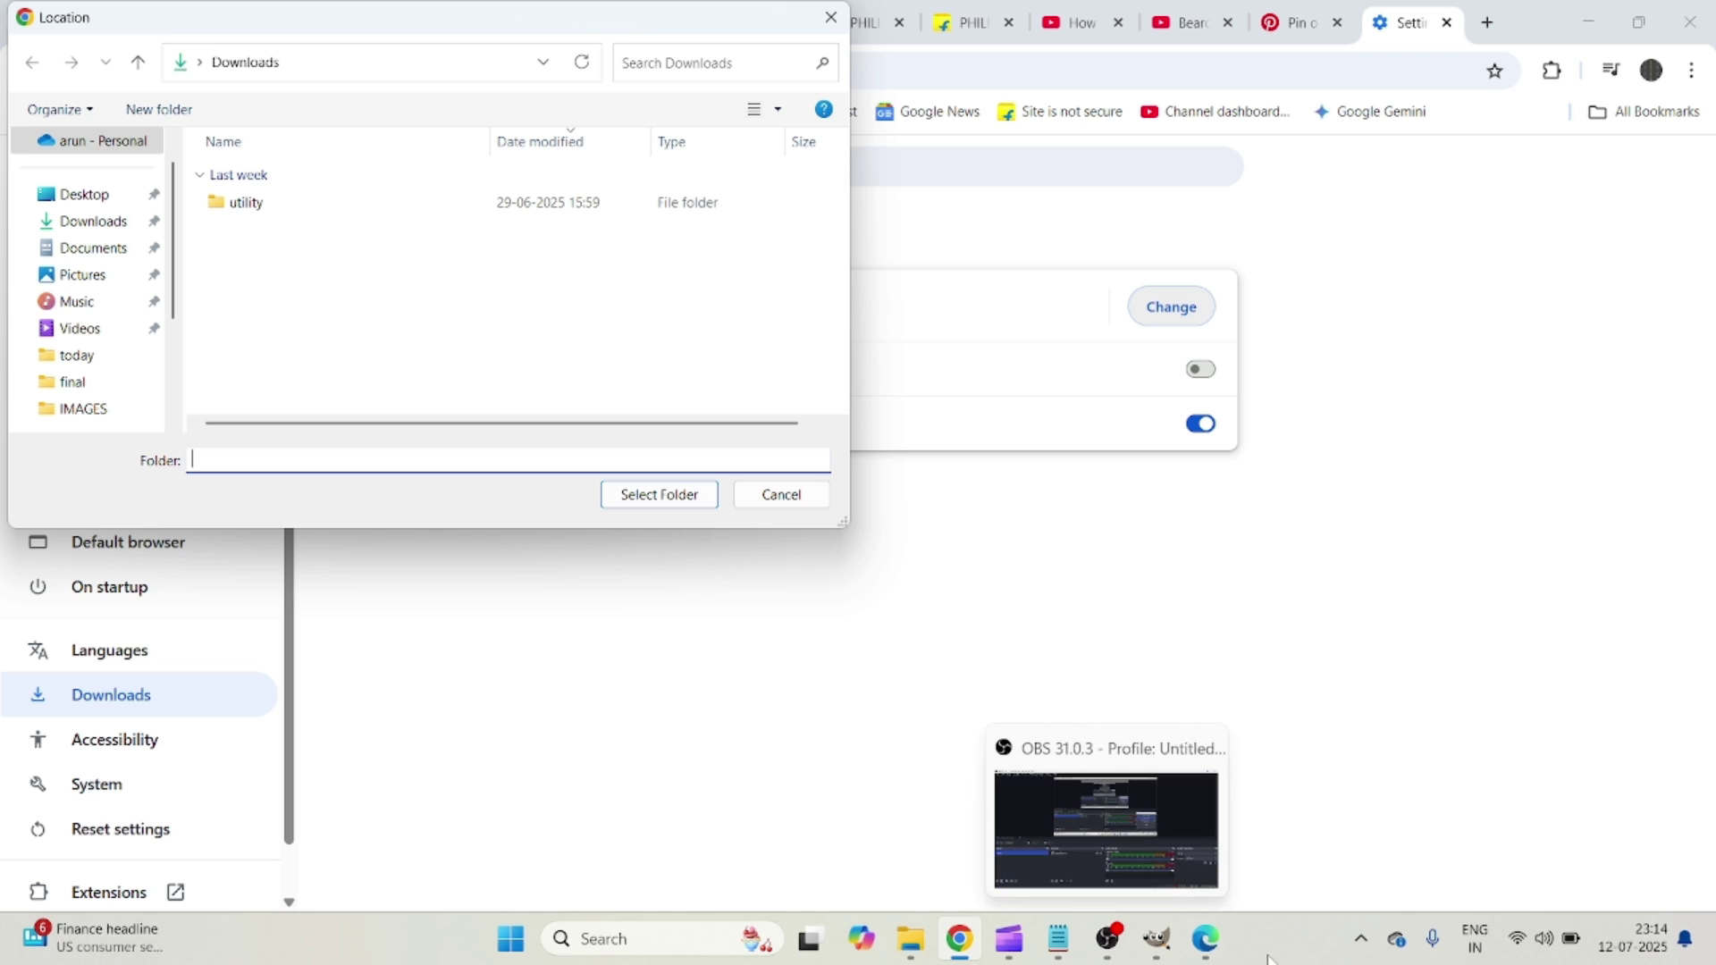
{"action": "mouse_move", "coordinate": [911, 939]}
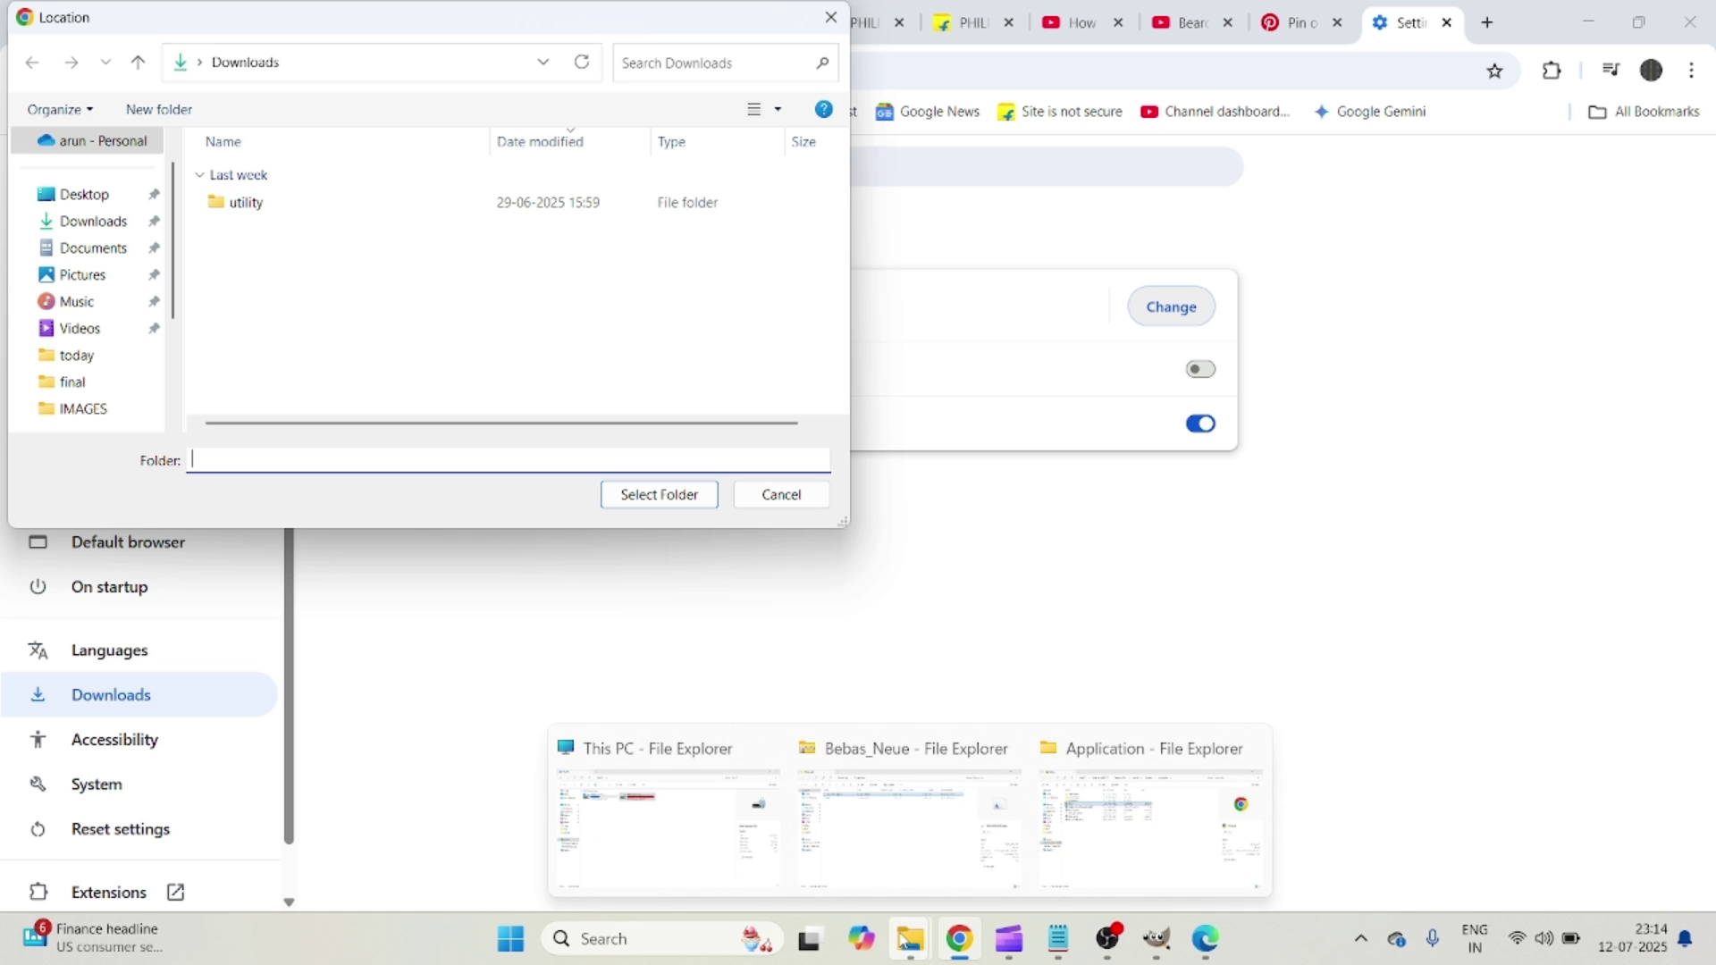
{"action": "left_click", "coordinate": [710, 858]}
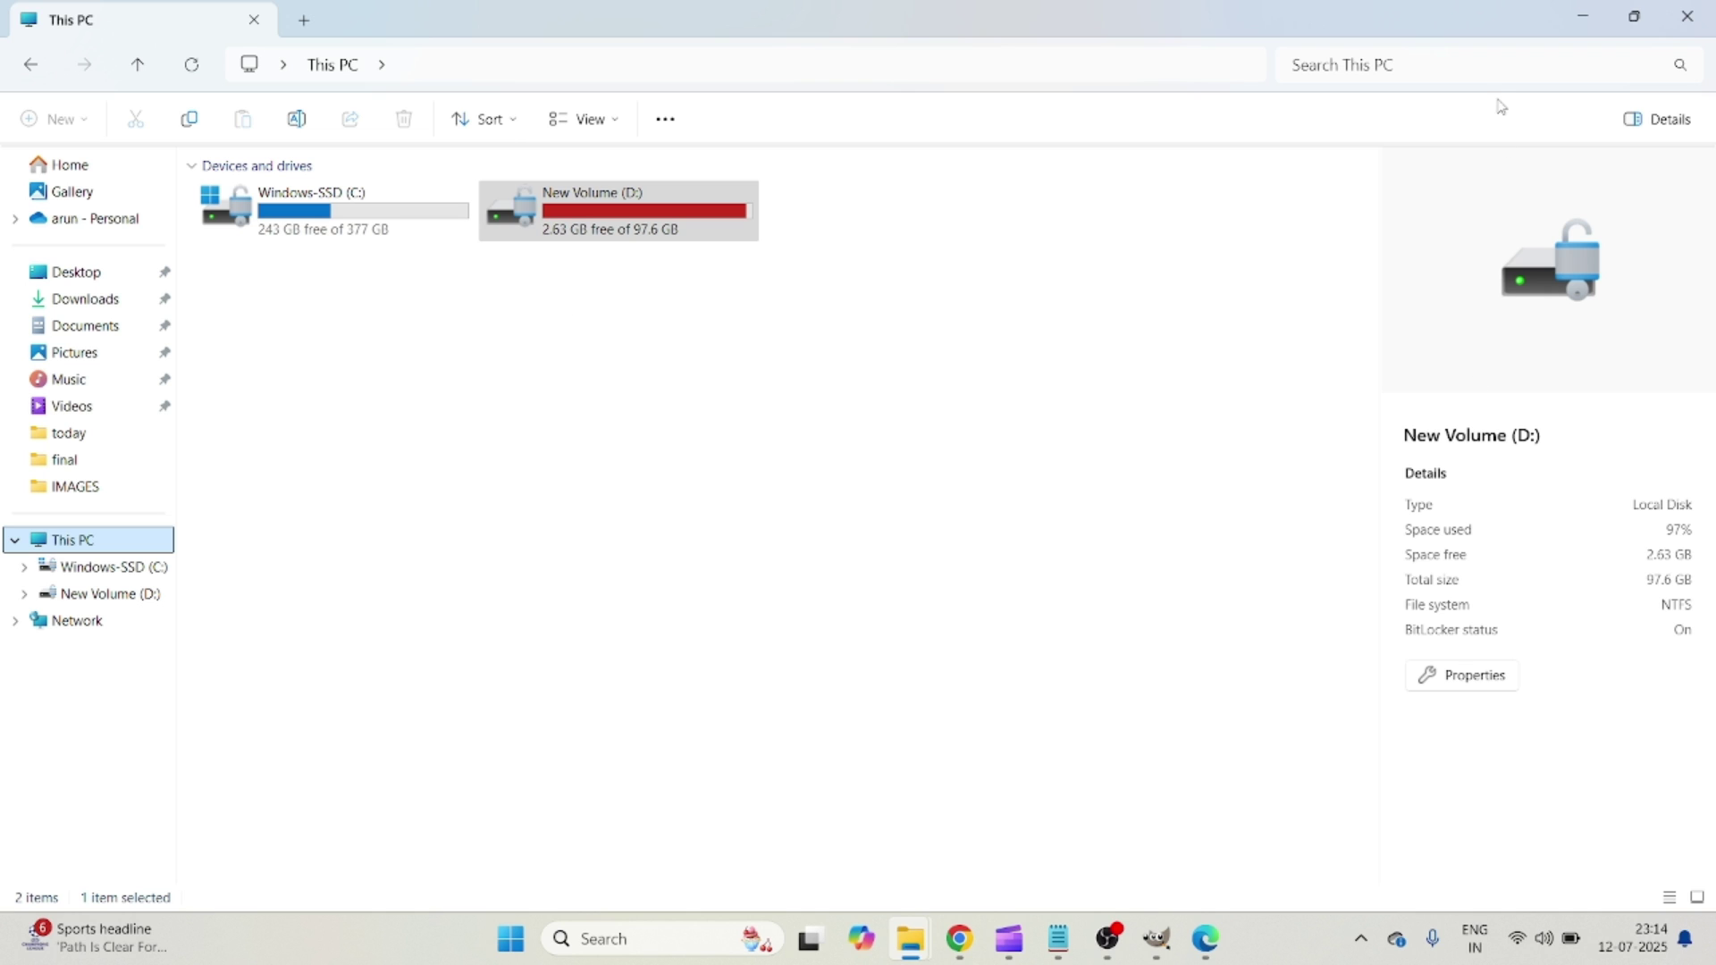
{"action": "left_click", "coordinate": [1582, 18]}
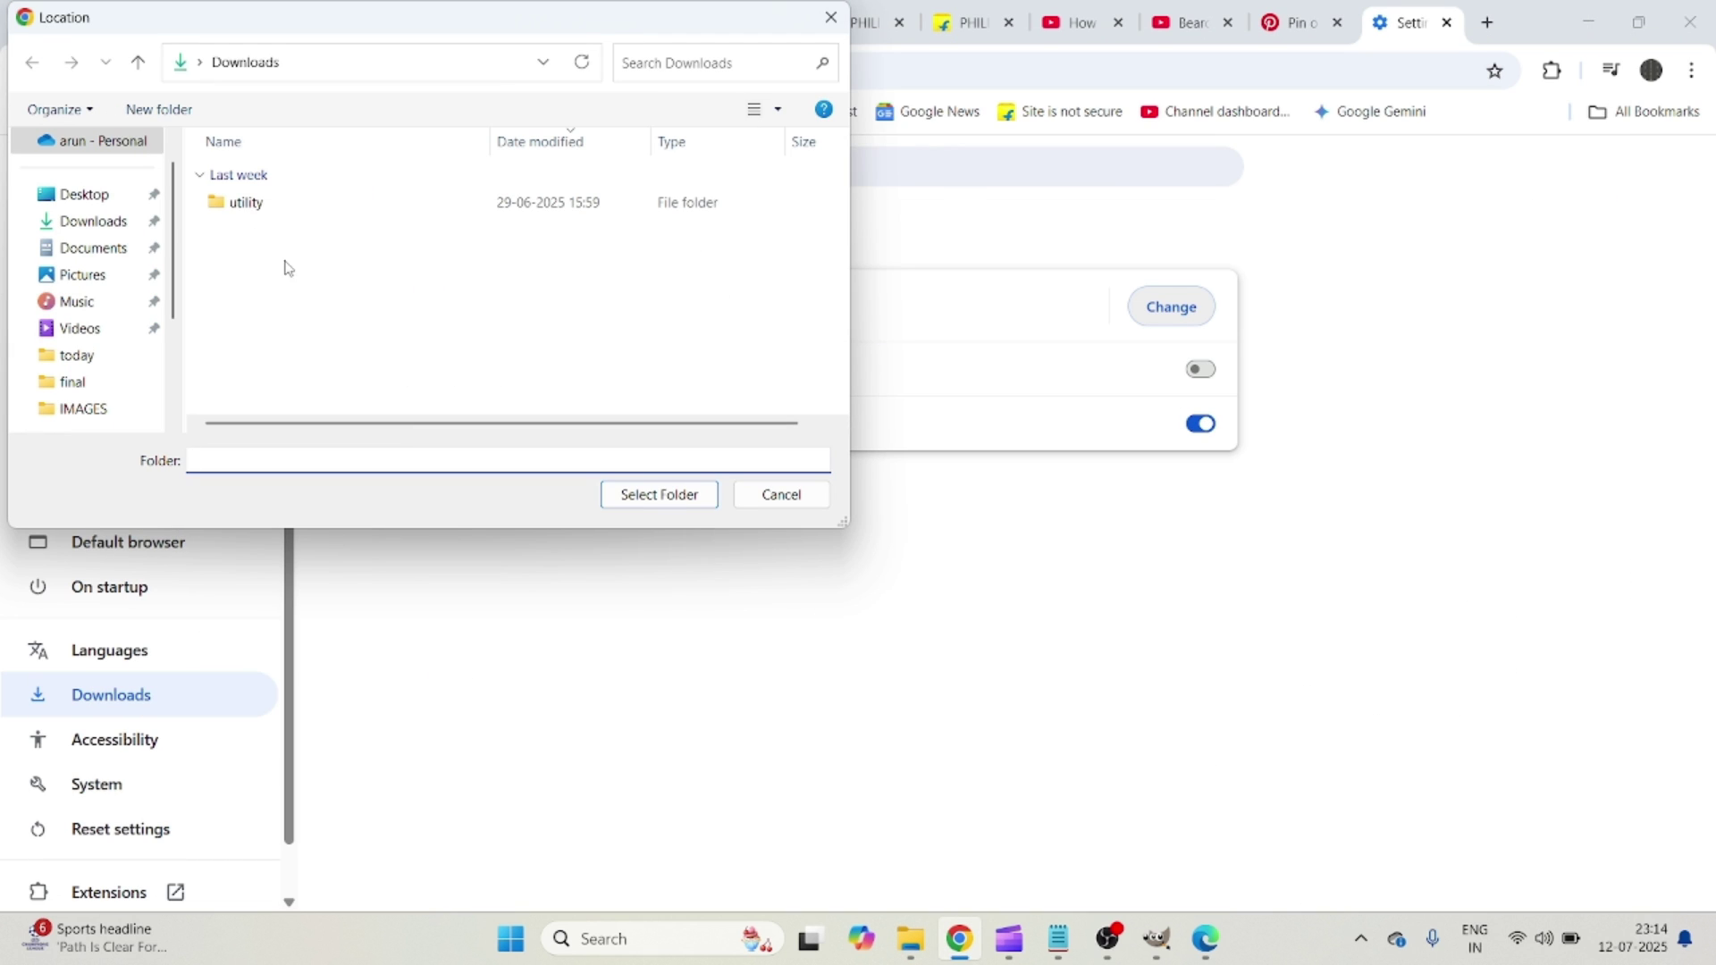
- Cancel and reopen the Location picker, then set the download folder to Documents
{"action": "left_click", "coordinate": [830, 18]}
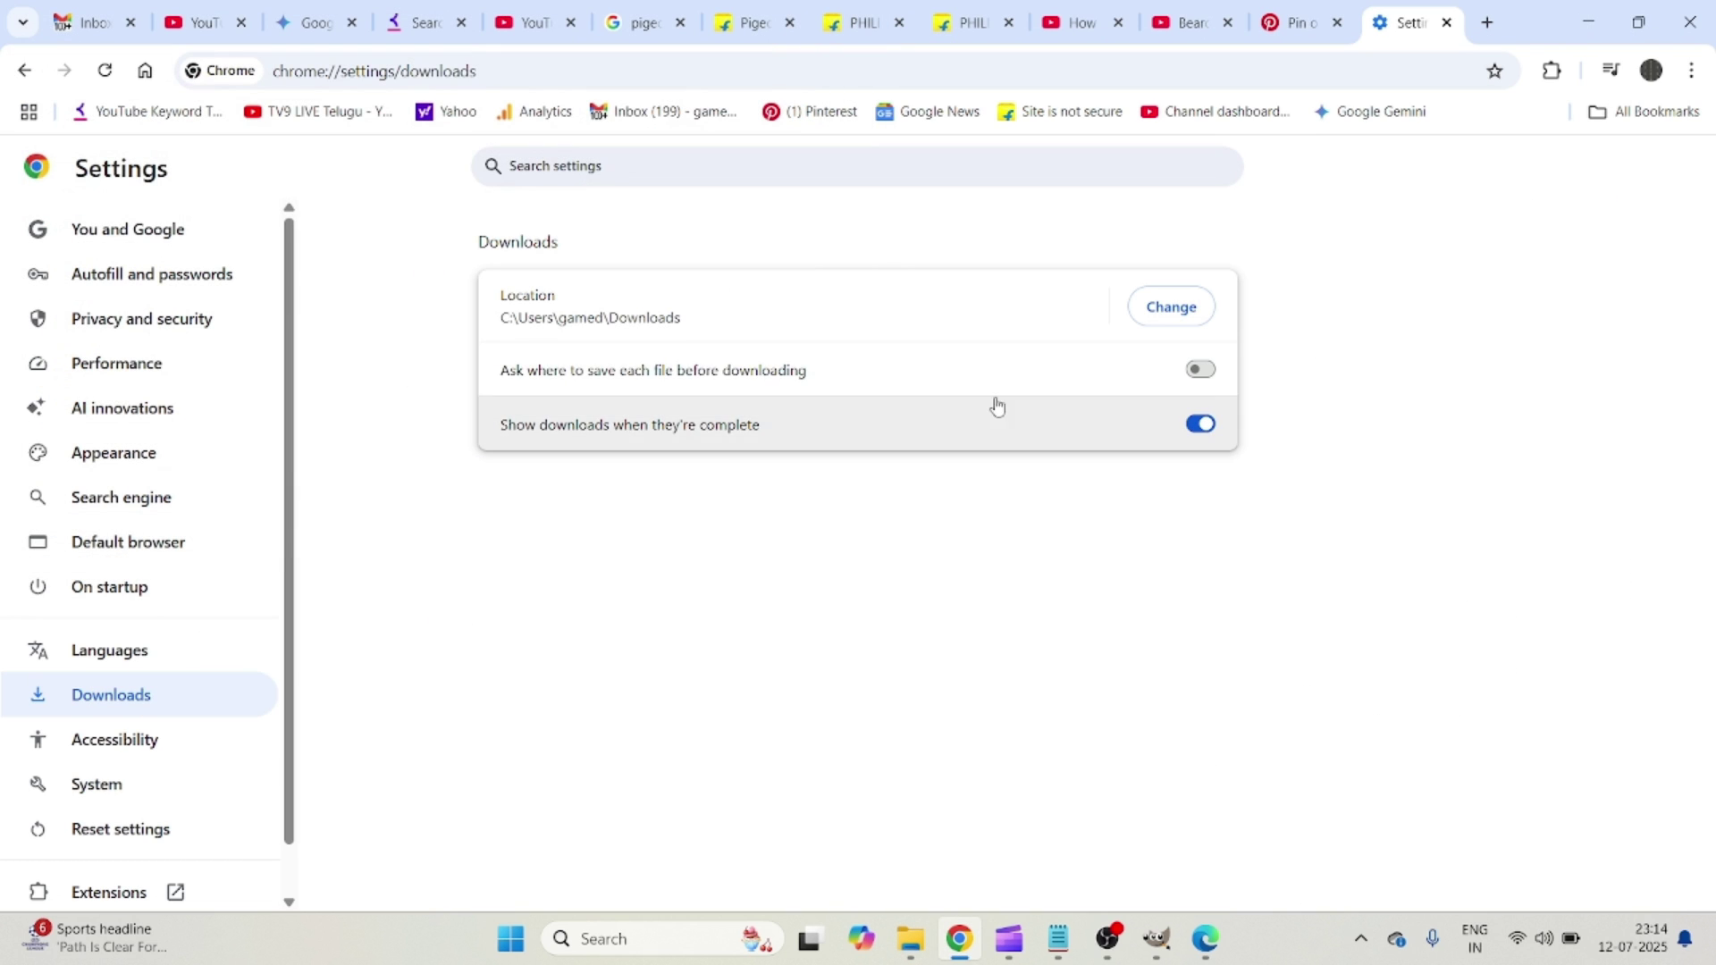
{"action": "left_click", "coordinate": [1169, 307]}
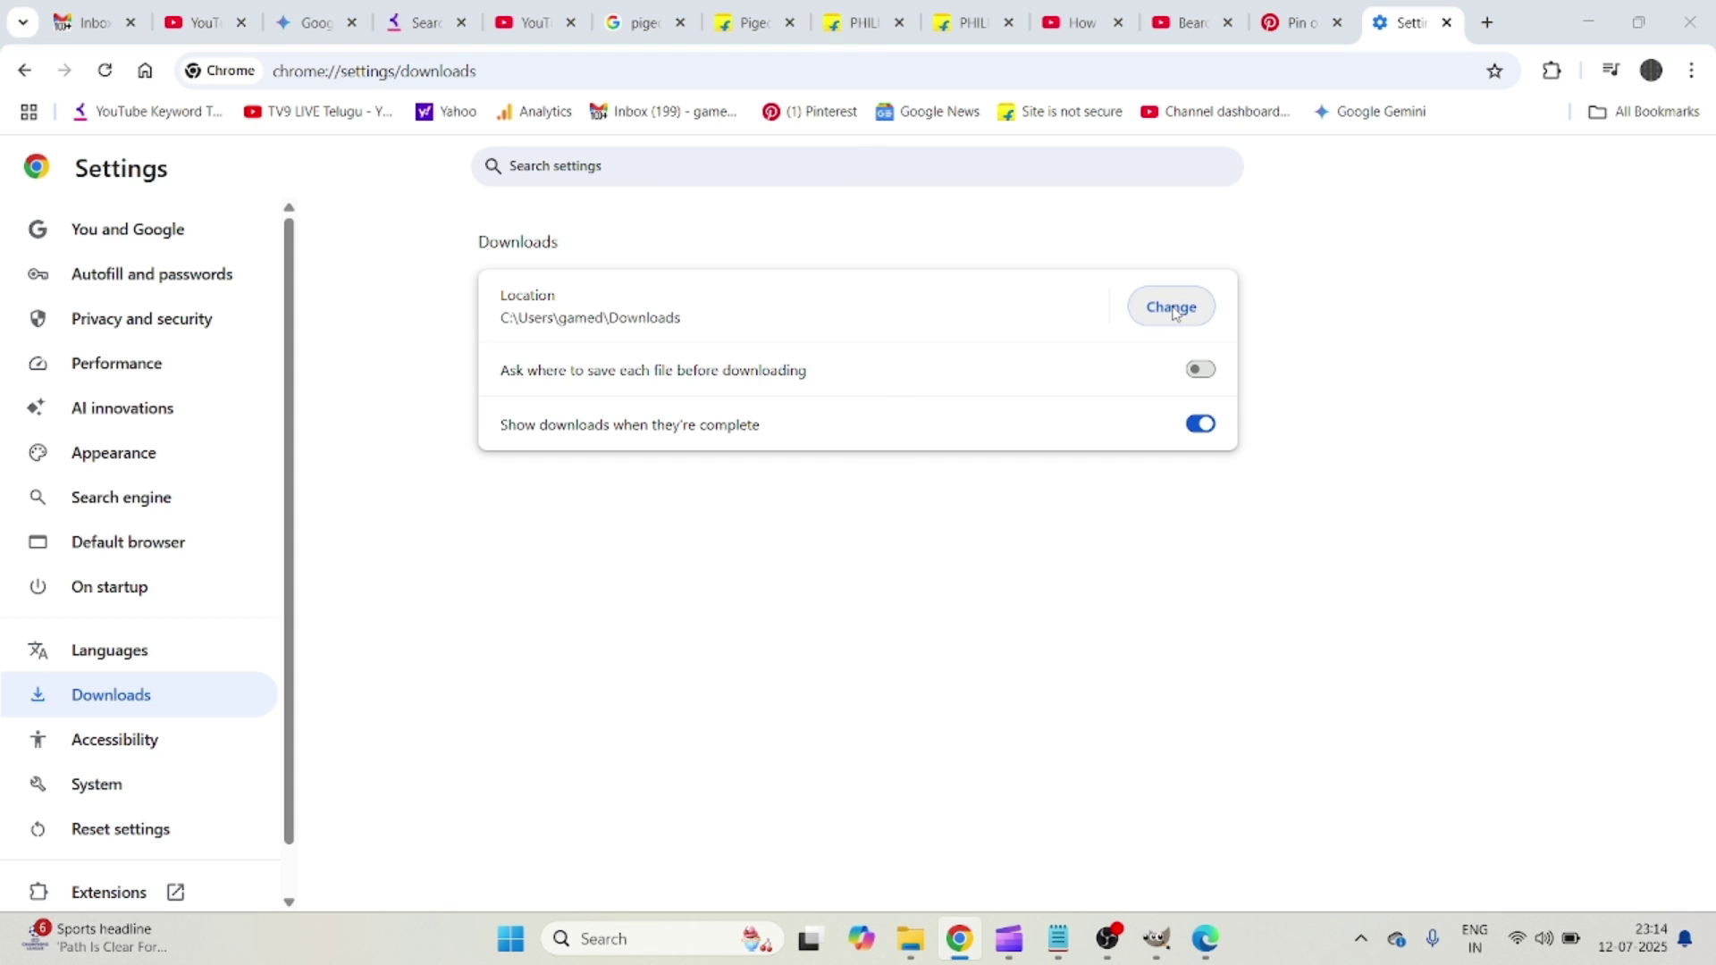
{"action": "scroll", "coordinate": [141, 394], "scroll_direction": "down", "scroll_amount": 3}
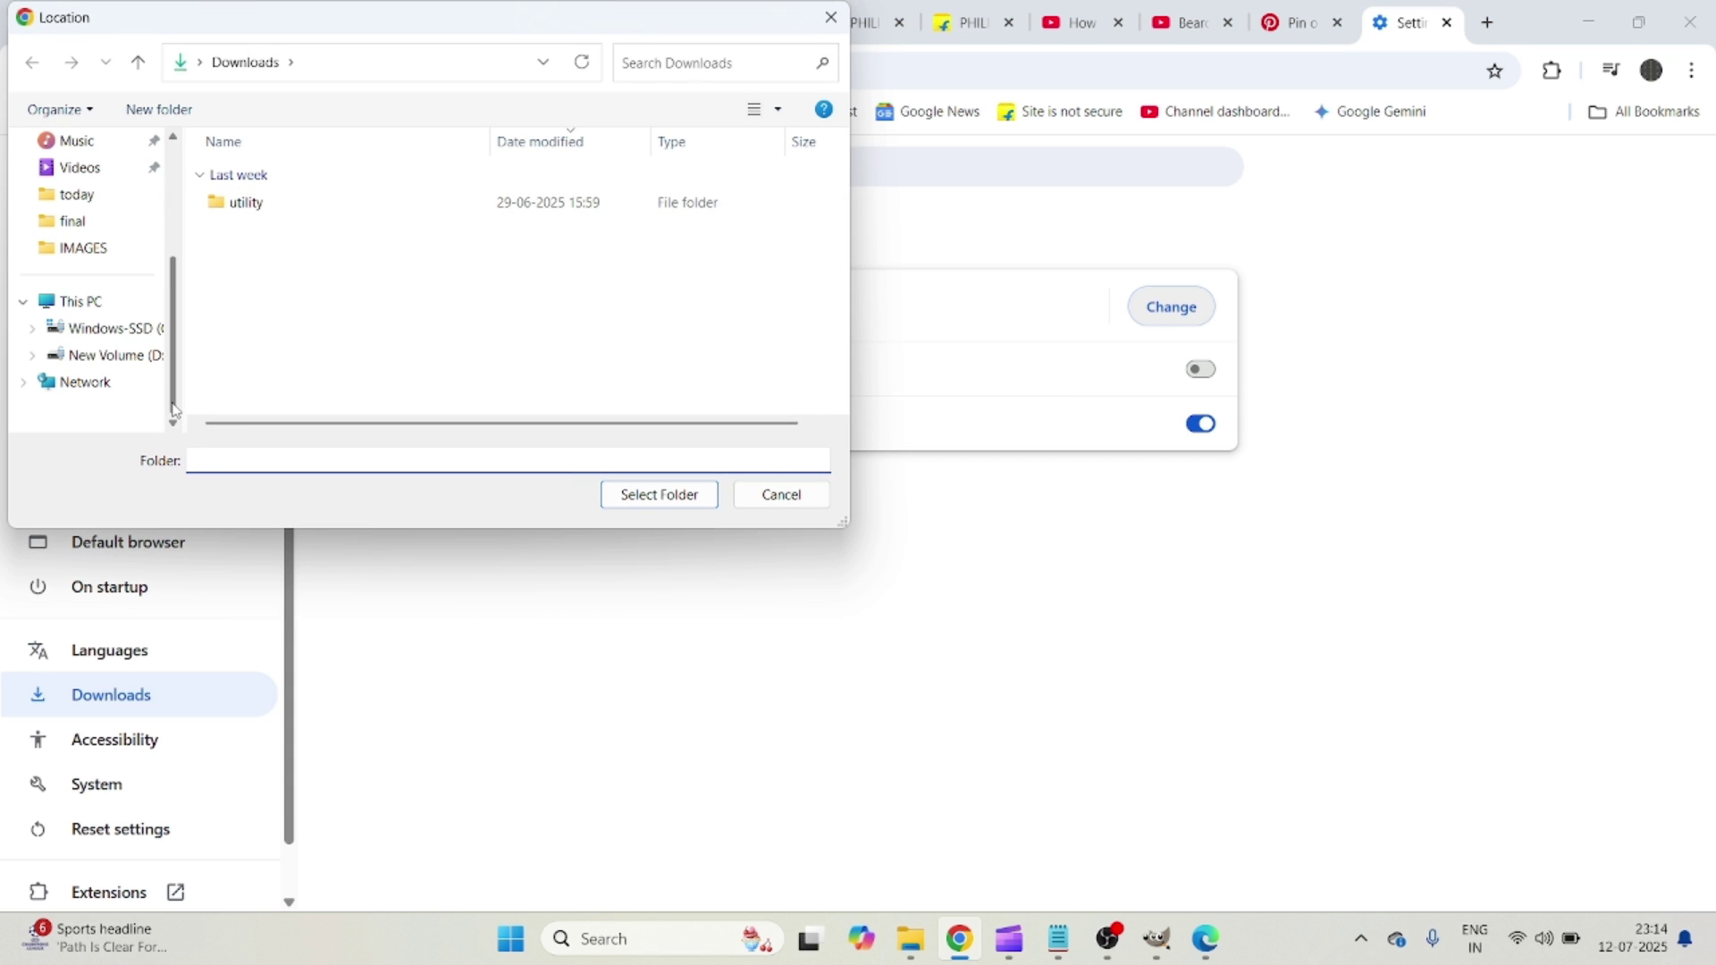
{"action": "double_click", "coordinate": [110, 312]}
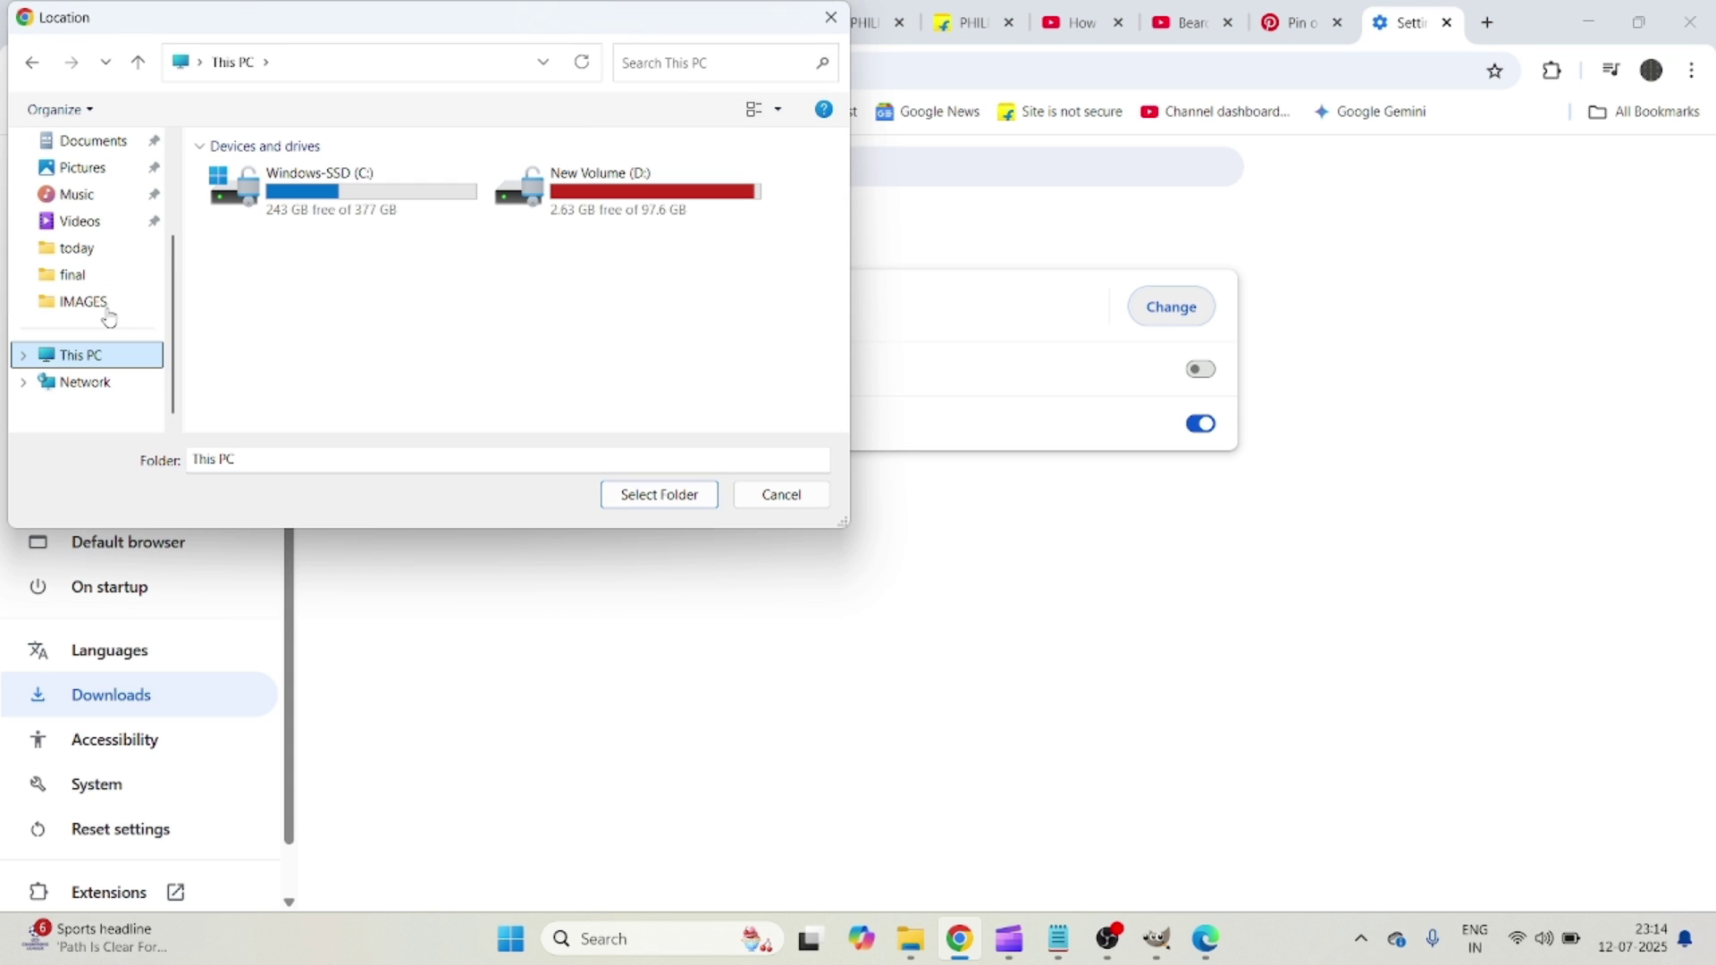
{"action": "double_click", "coordinate": [360, 194]}
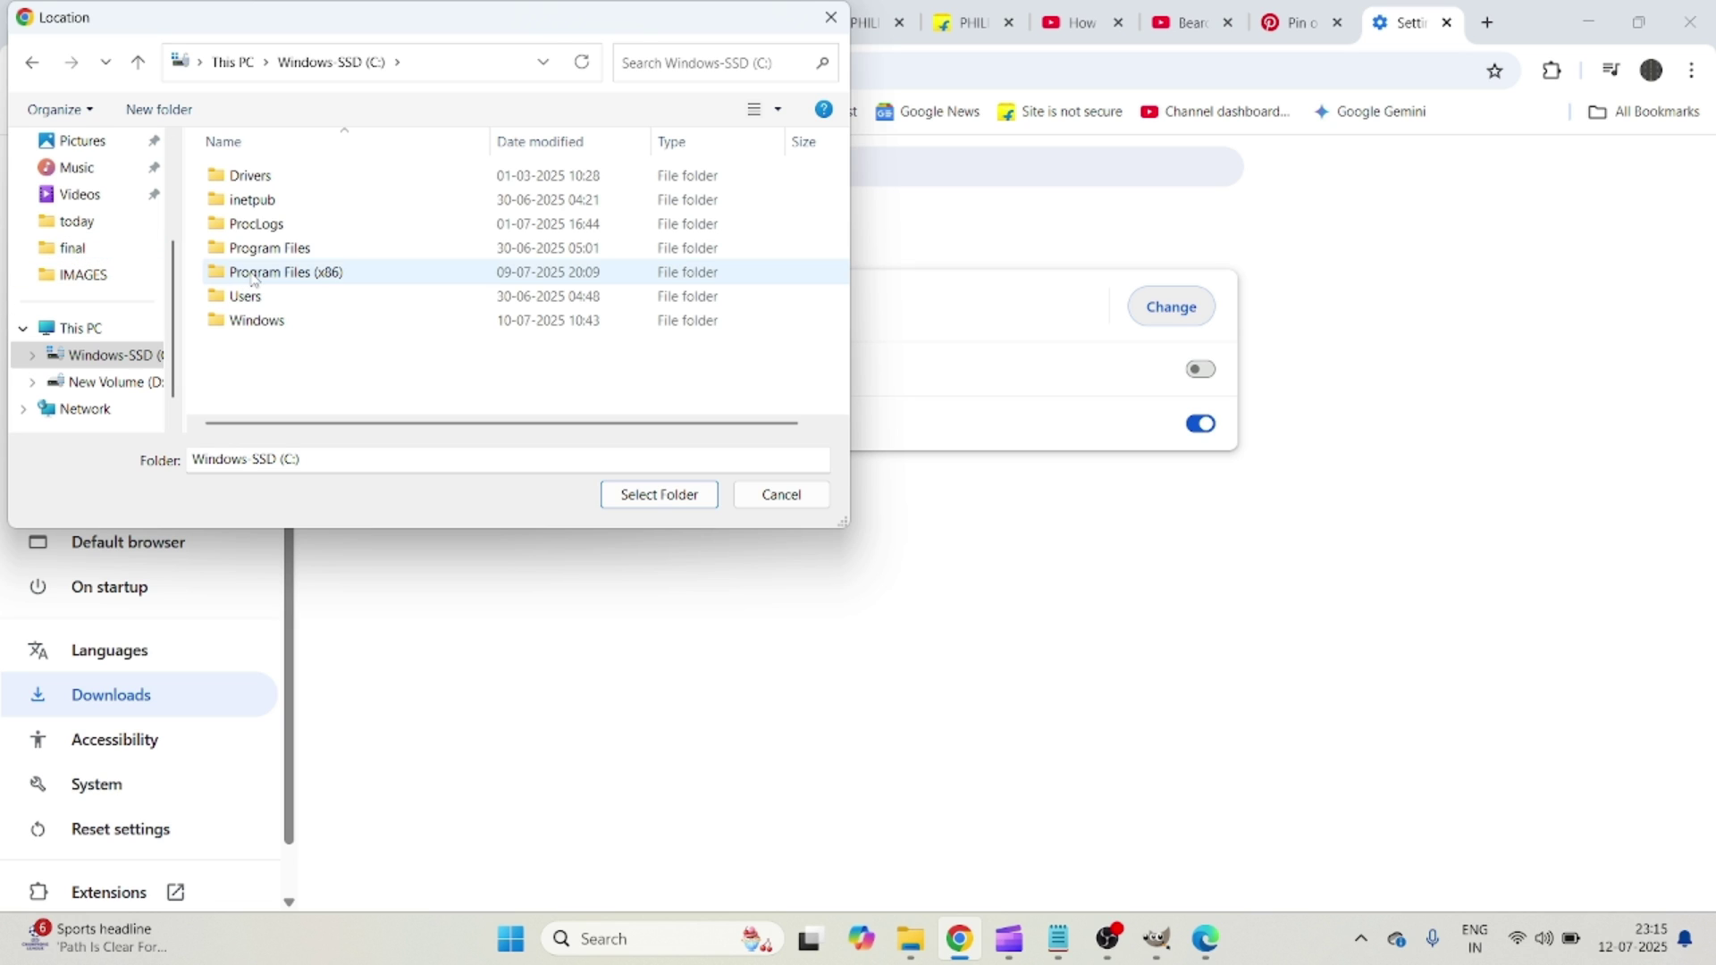
{"action": "scroll", "coordinate": [99, 268], "scroll_direction": "up", "scroll_amount": 3}
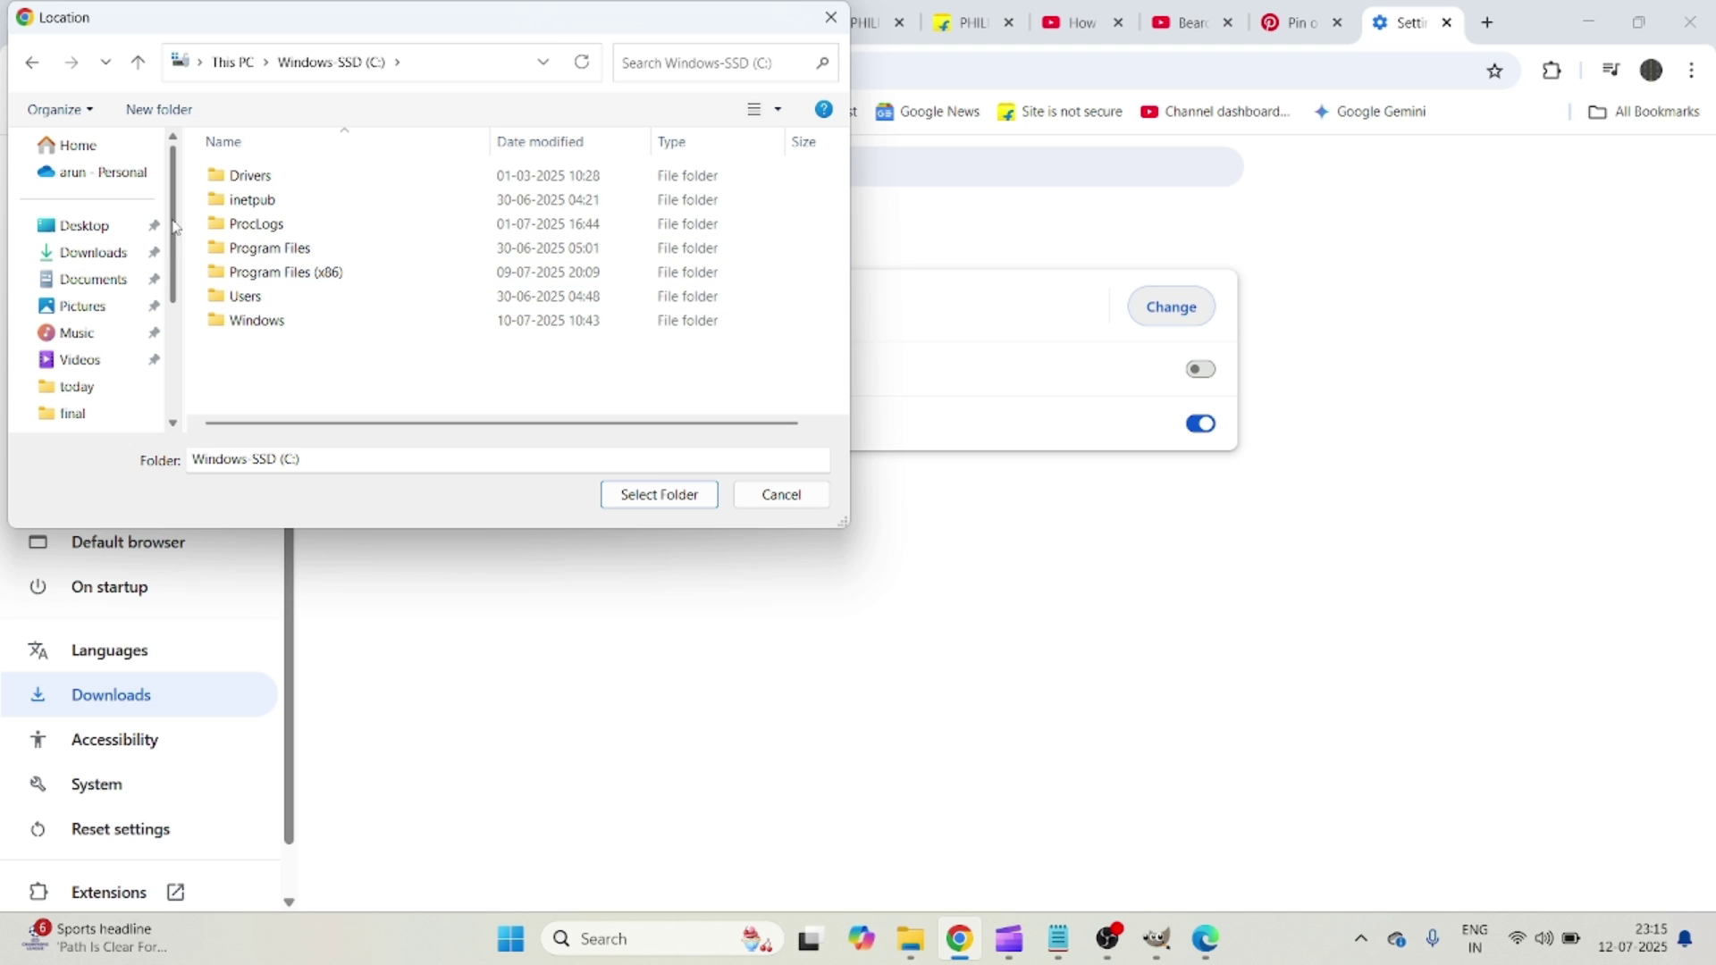
{"action": "left_click", "coordinate": [114, 261]}
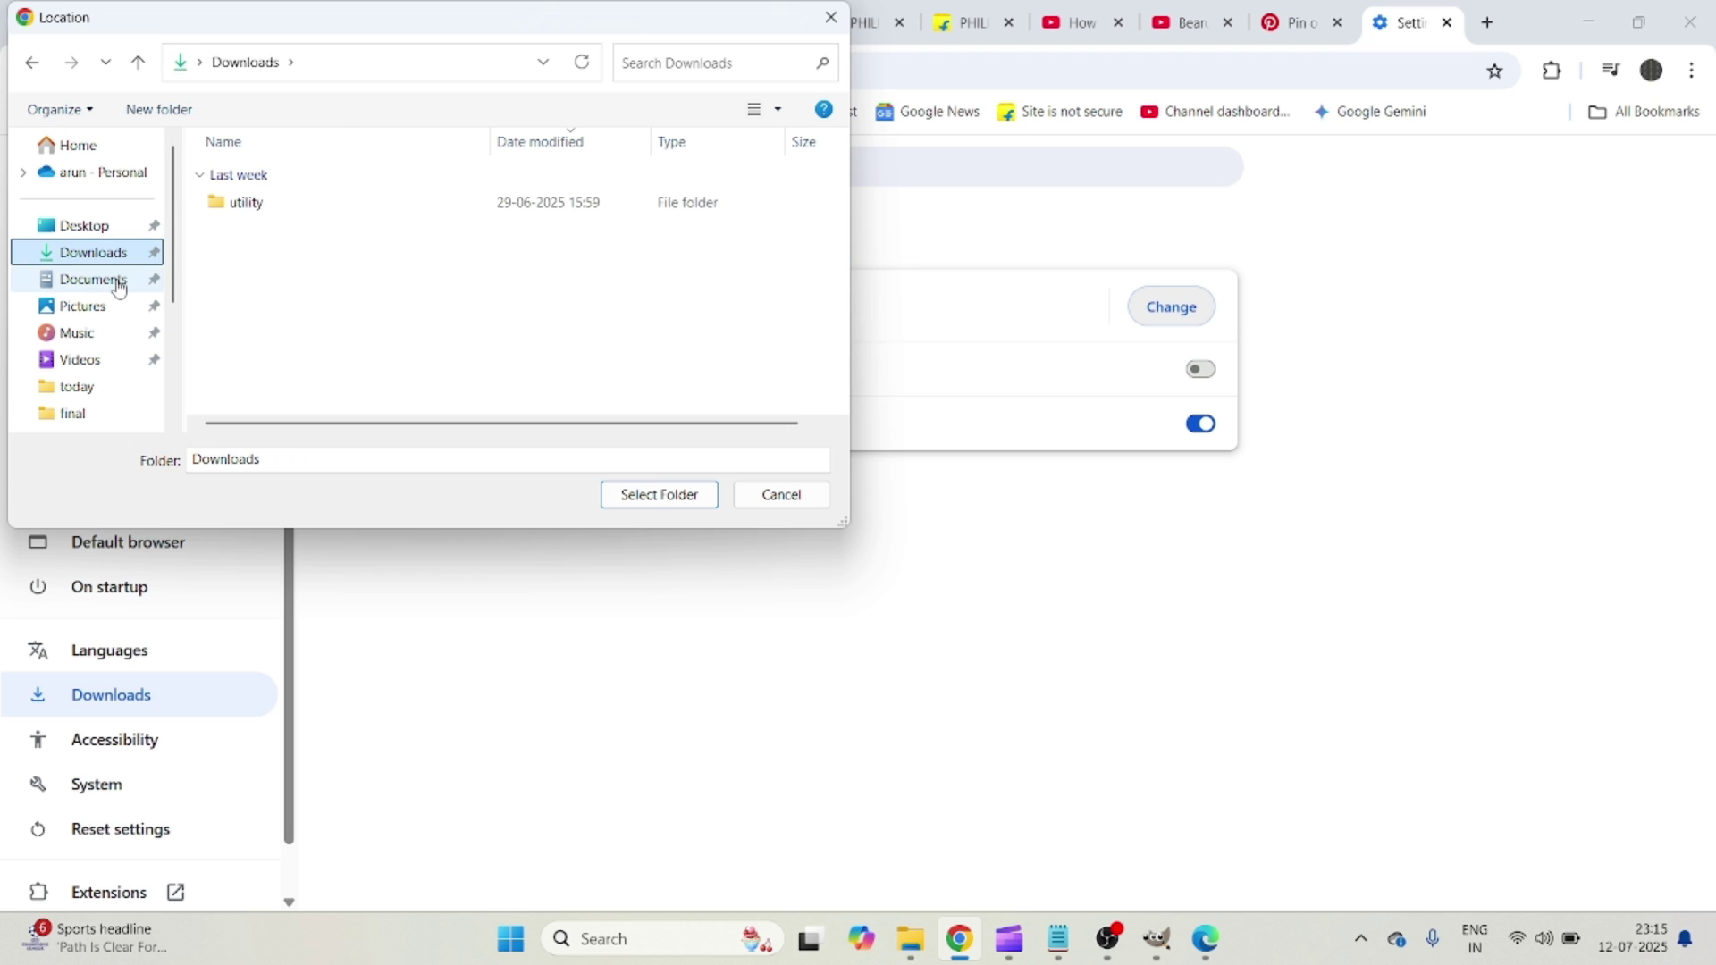
{"action": "left_click", "coordinate": [111, 279]}
{"action": "left_click", "coordinate": [658, 497]}
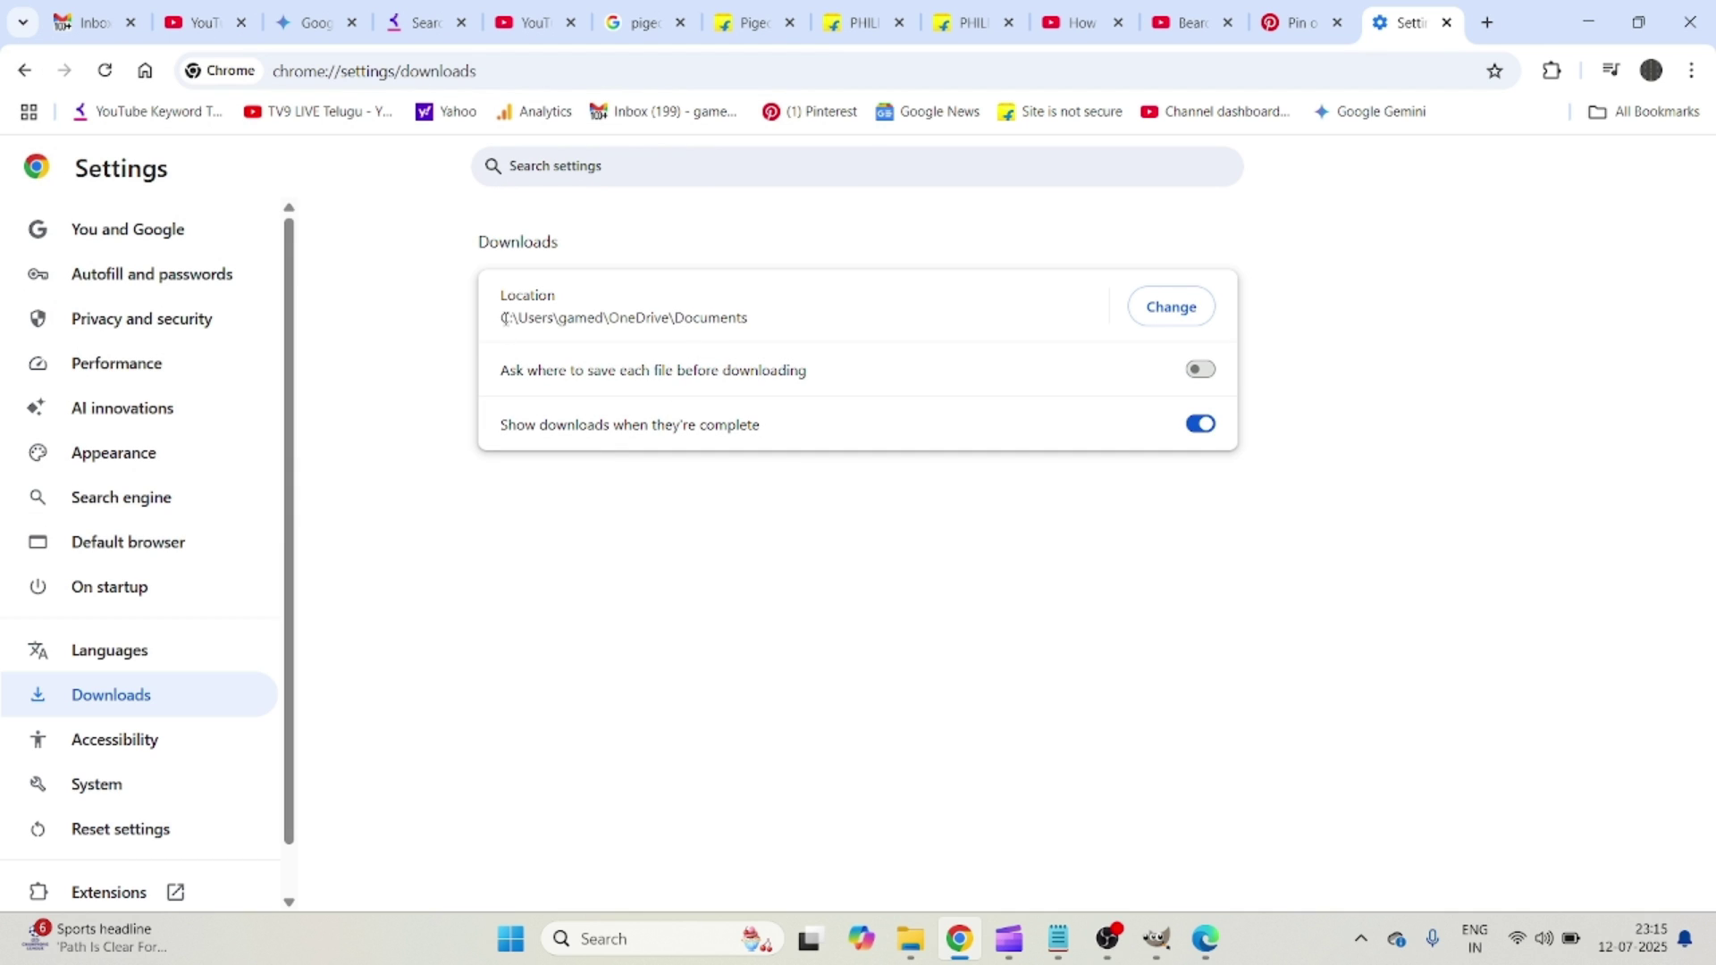
- Change the download location again, this time to the Downloads folder
{"action": "left_click_drag", "start_coordinate": [503, 318], "coordinate": [770, 317]}
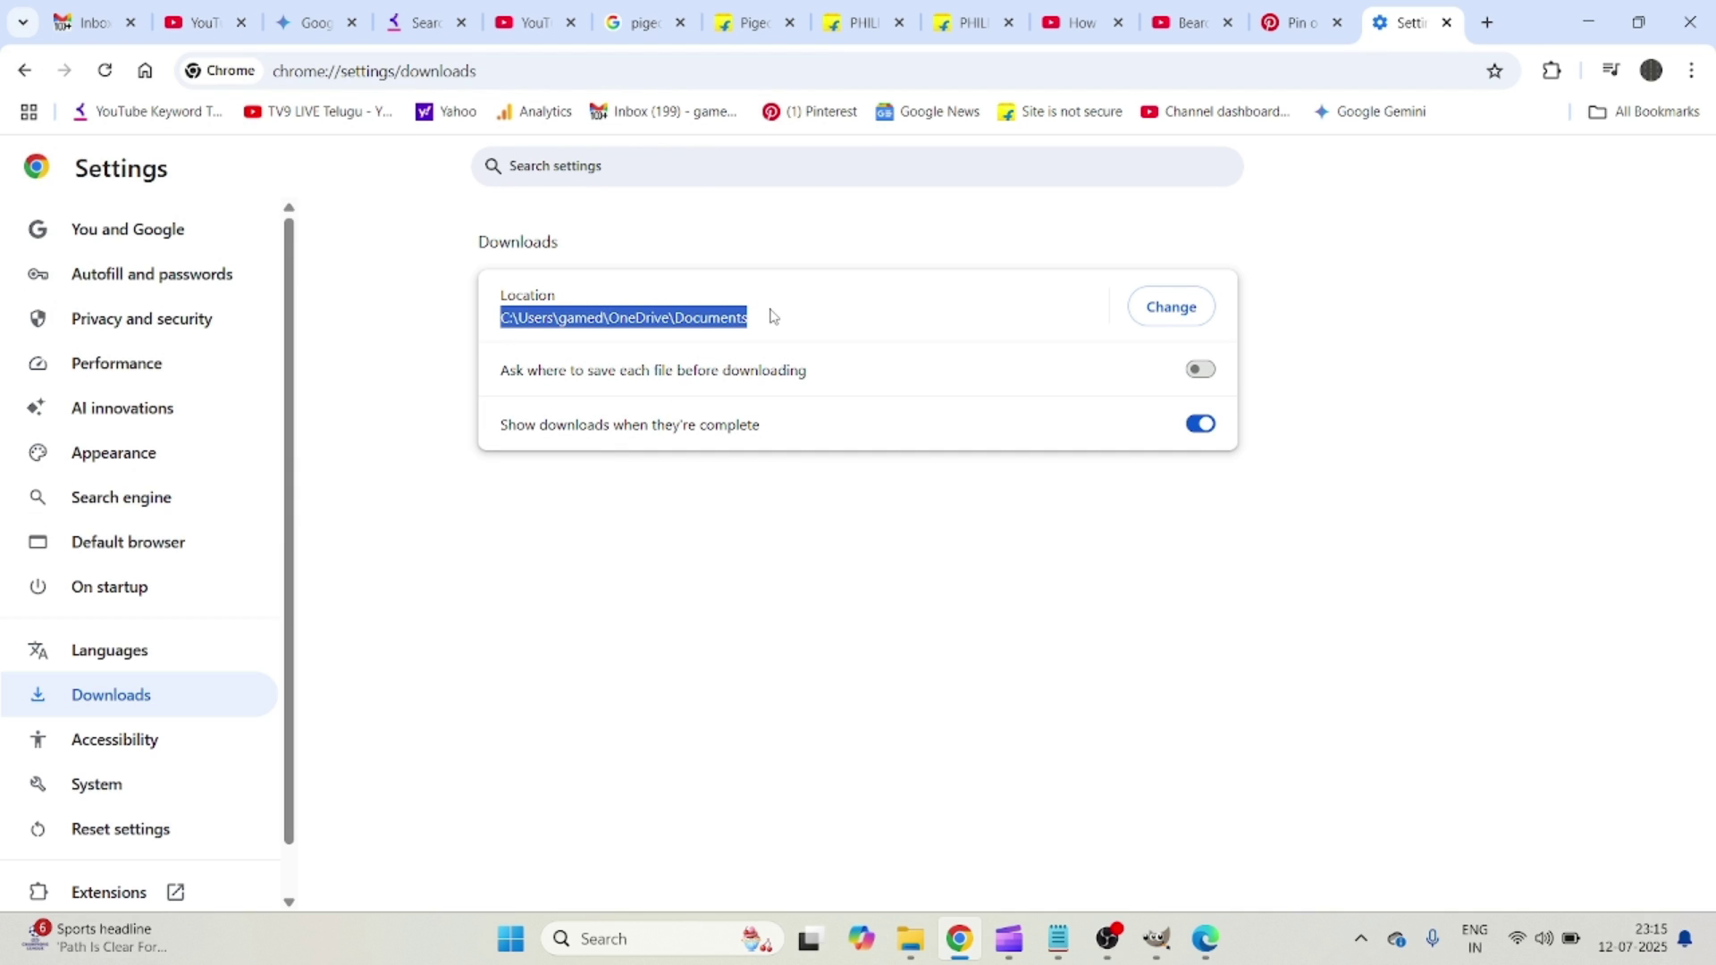
{"action": "left_click", "coordinate": [1195, 313]}
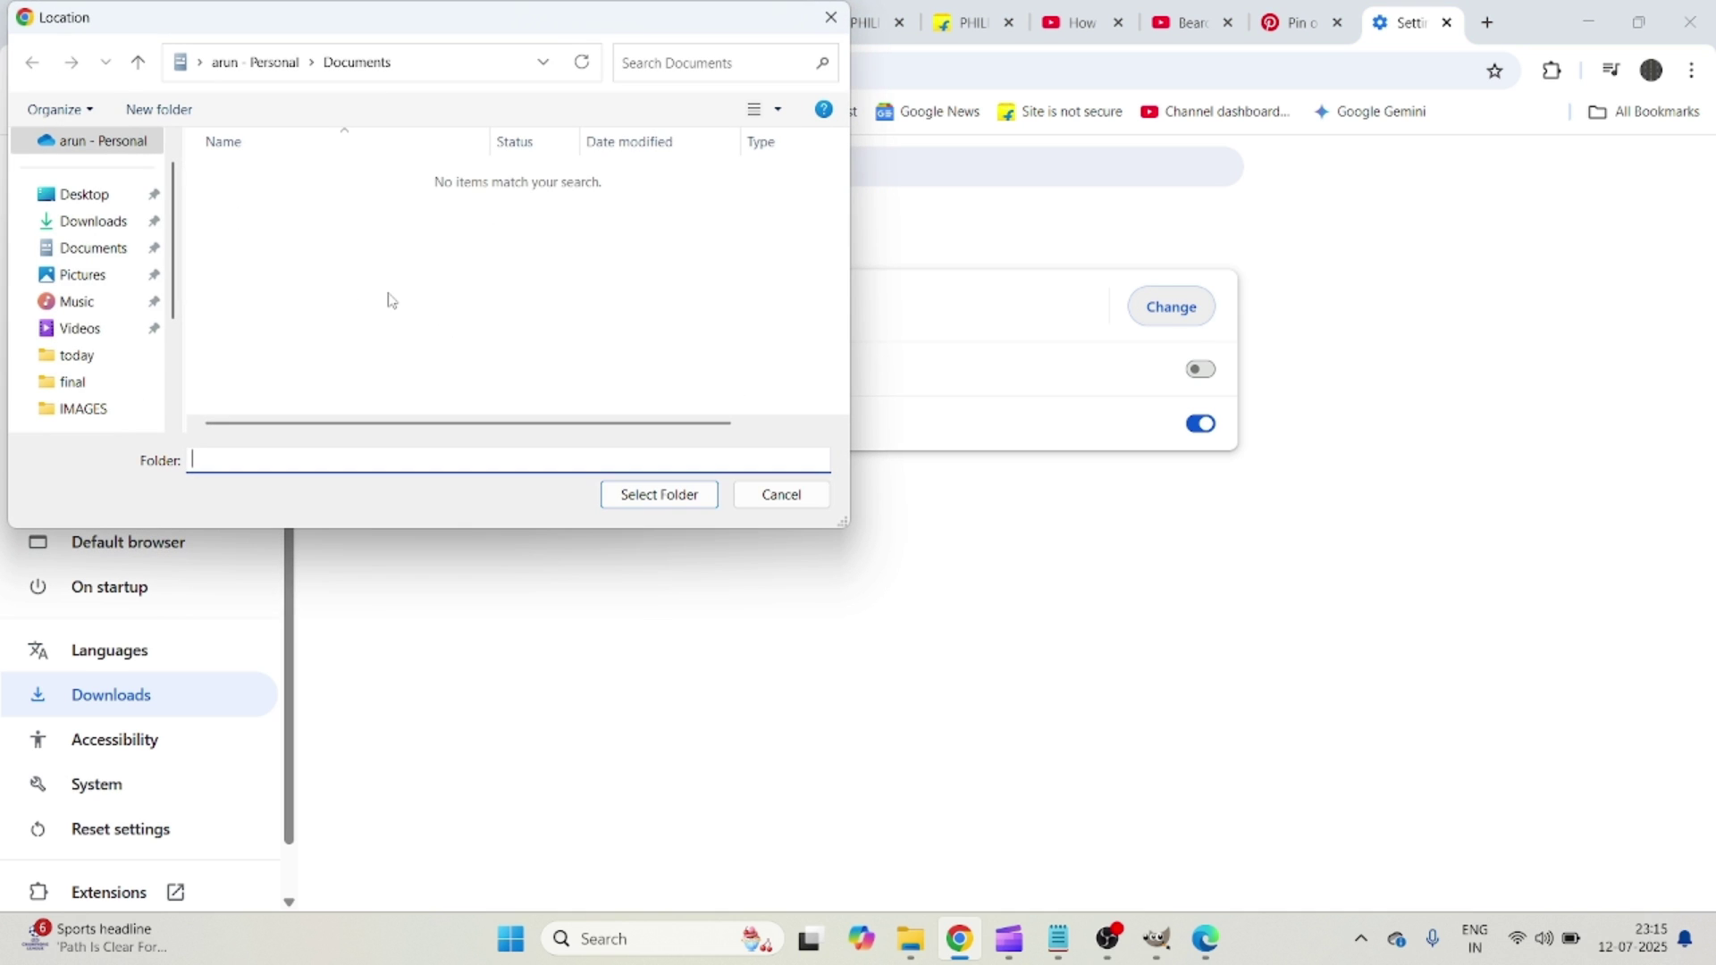
{"action": "left_click", "coordinate": [90, 222]}
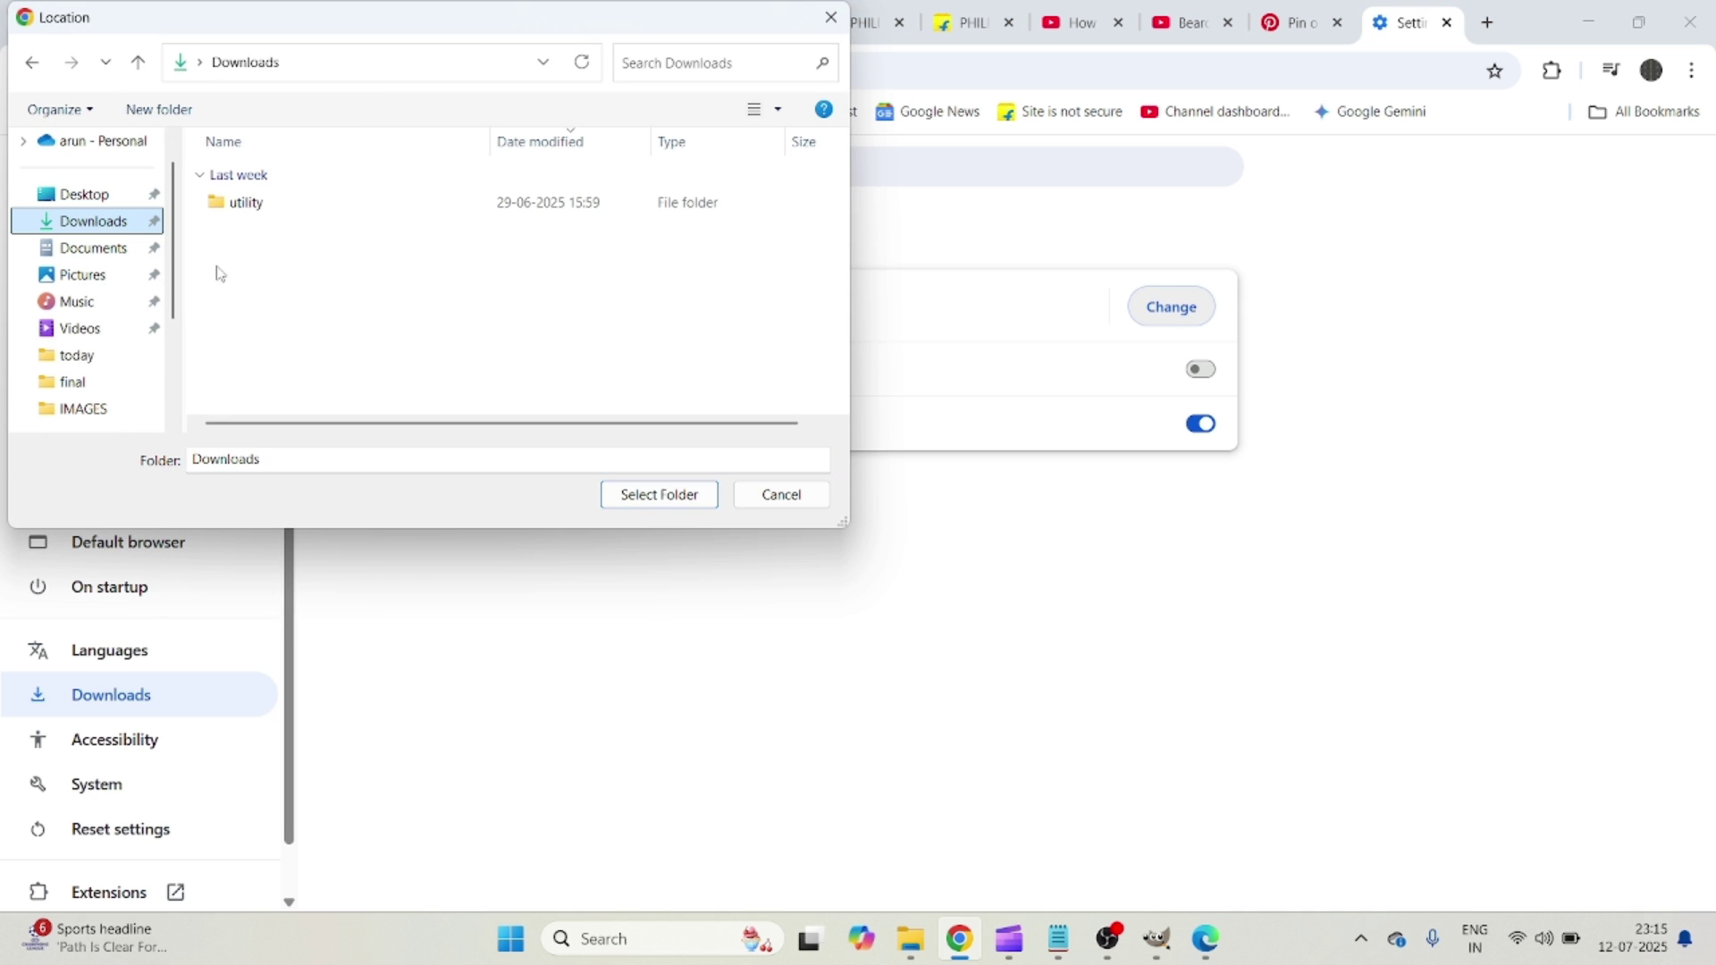
{"action": "left_click", "coordinate": [691, 501]}
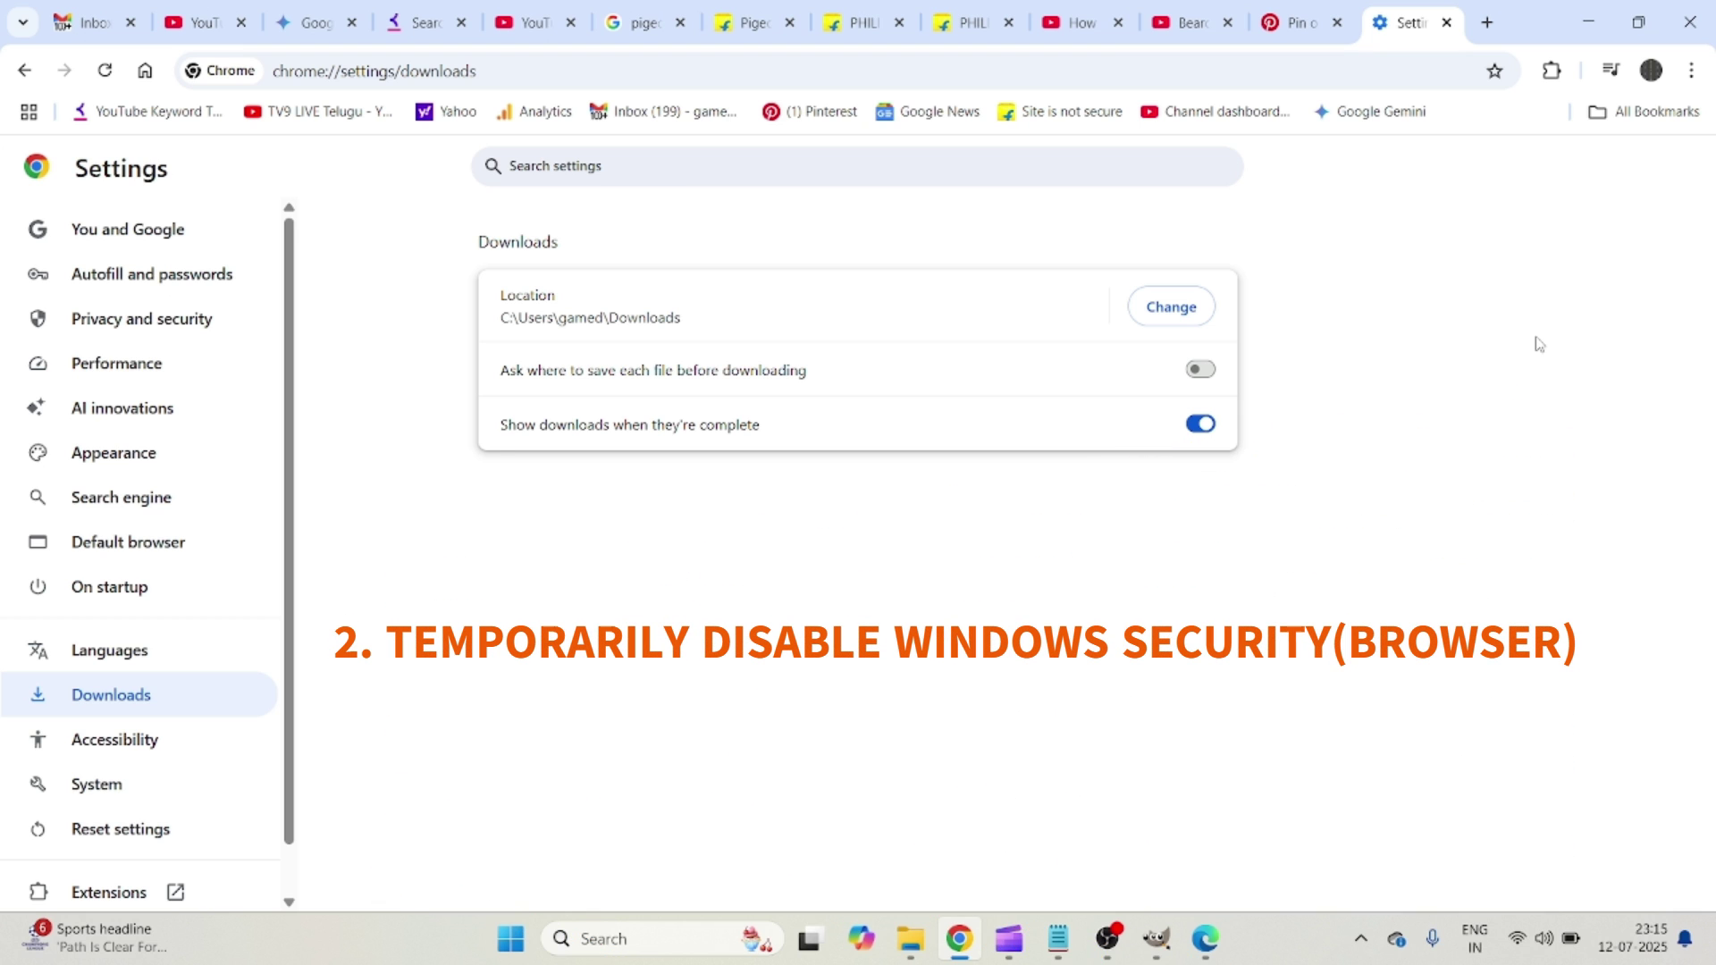
- Search Windows for 'WINDOWS SECURITY' and open the Windows Security app from the results
{"action": "left_click", "coordinate": [623, 941]}
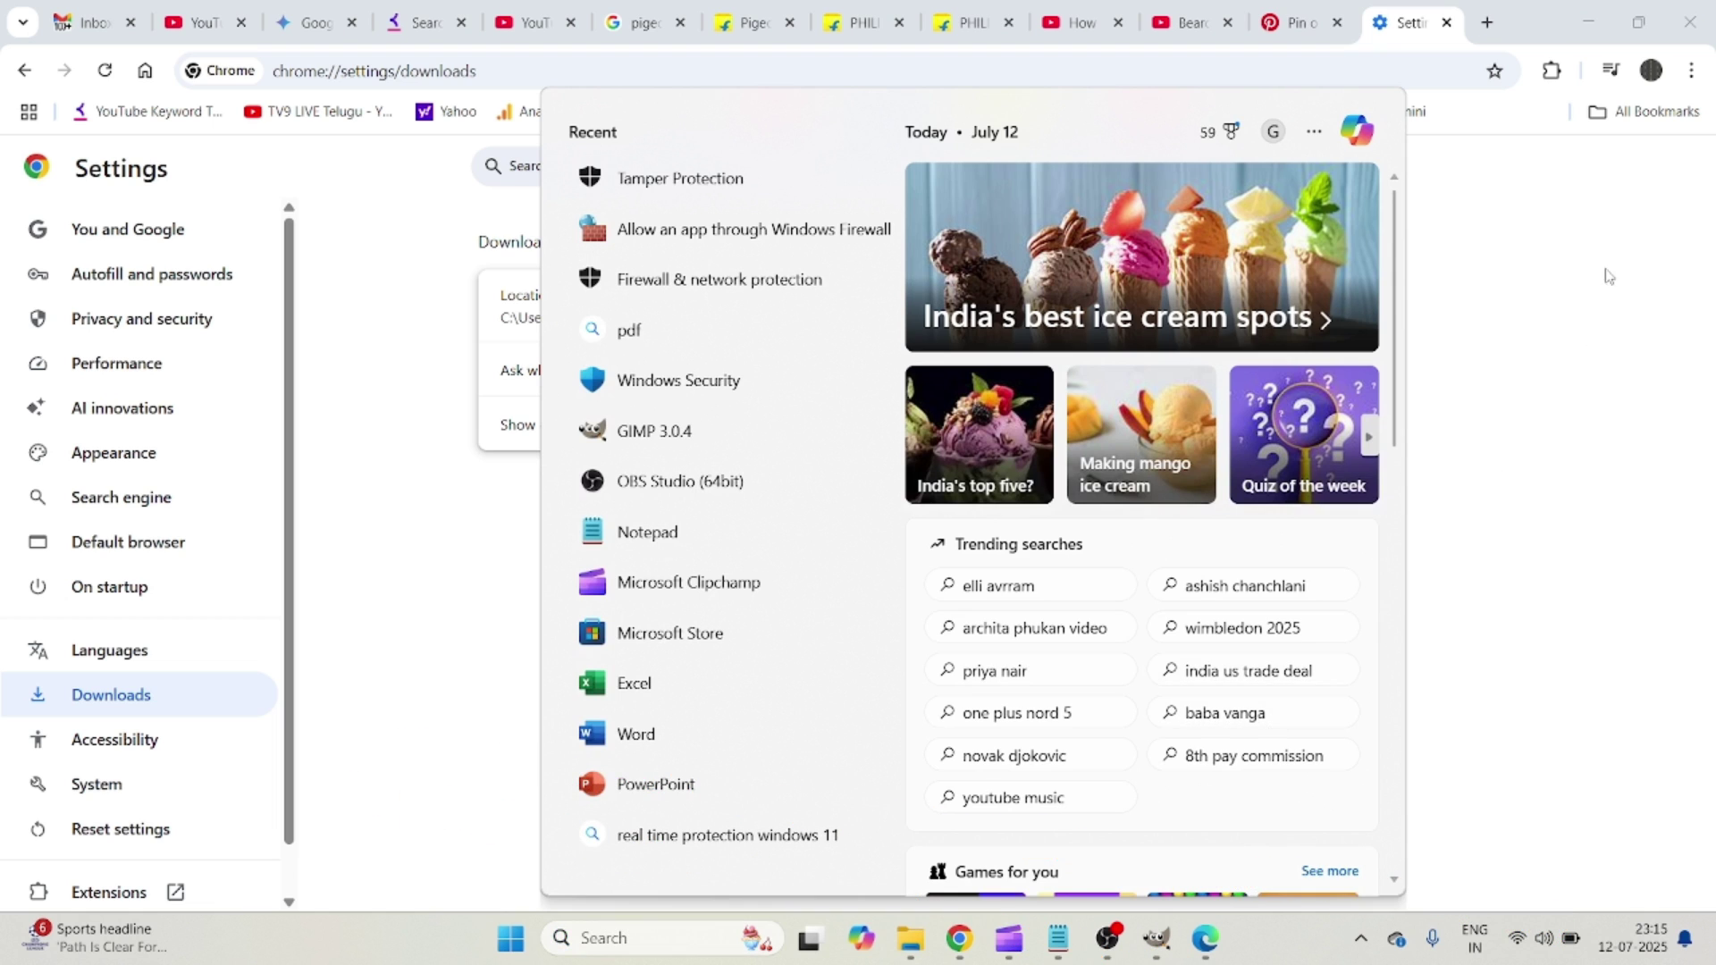
{"action": "left_click", "coordinate": [1609, 275]}
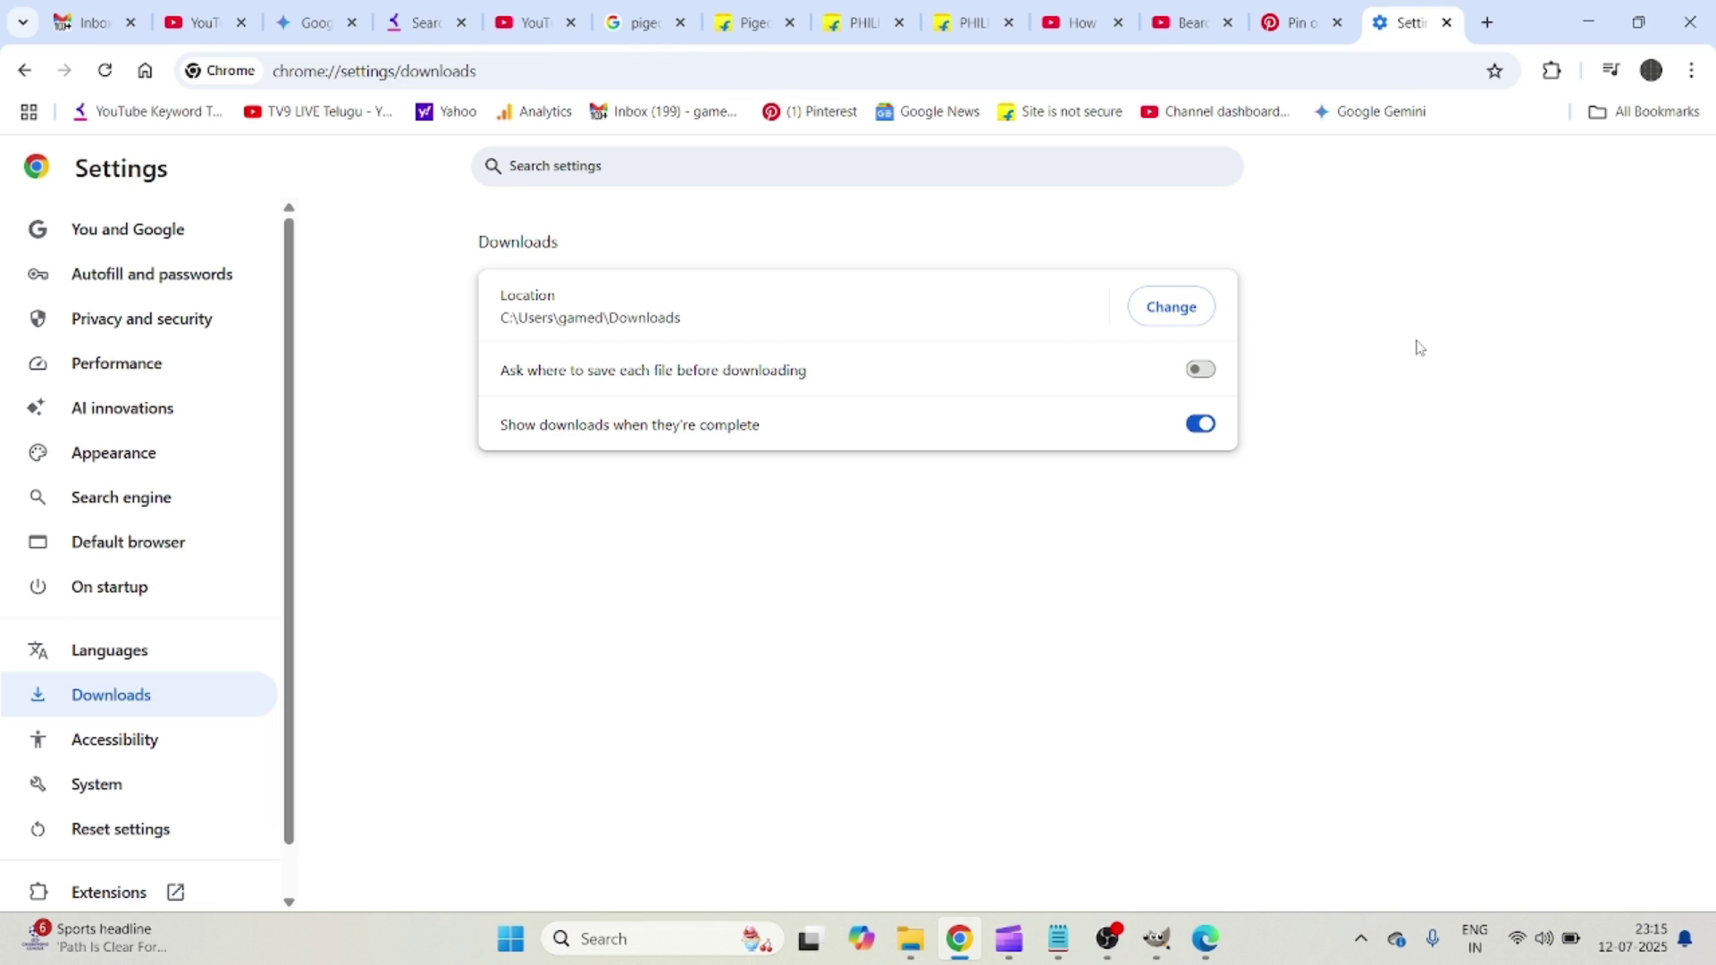
{"action": "left_click", "coordinate": [641, 938]}
{"action": "type", "text": "WIN"}
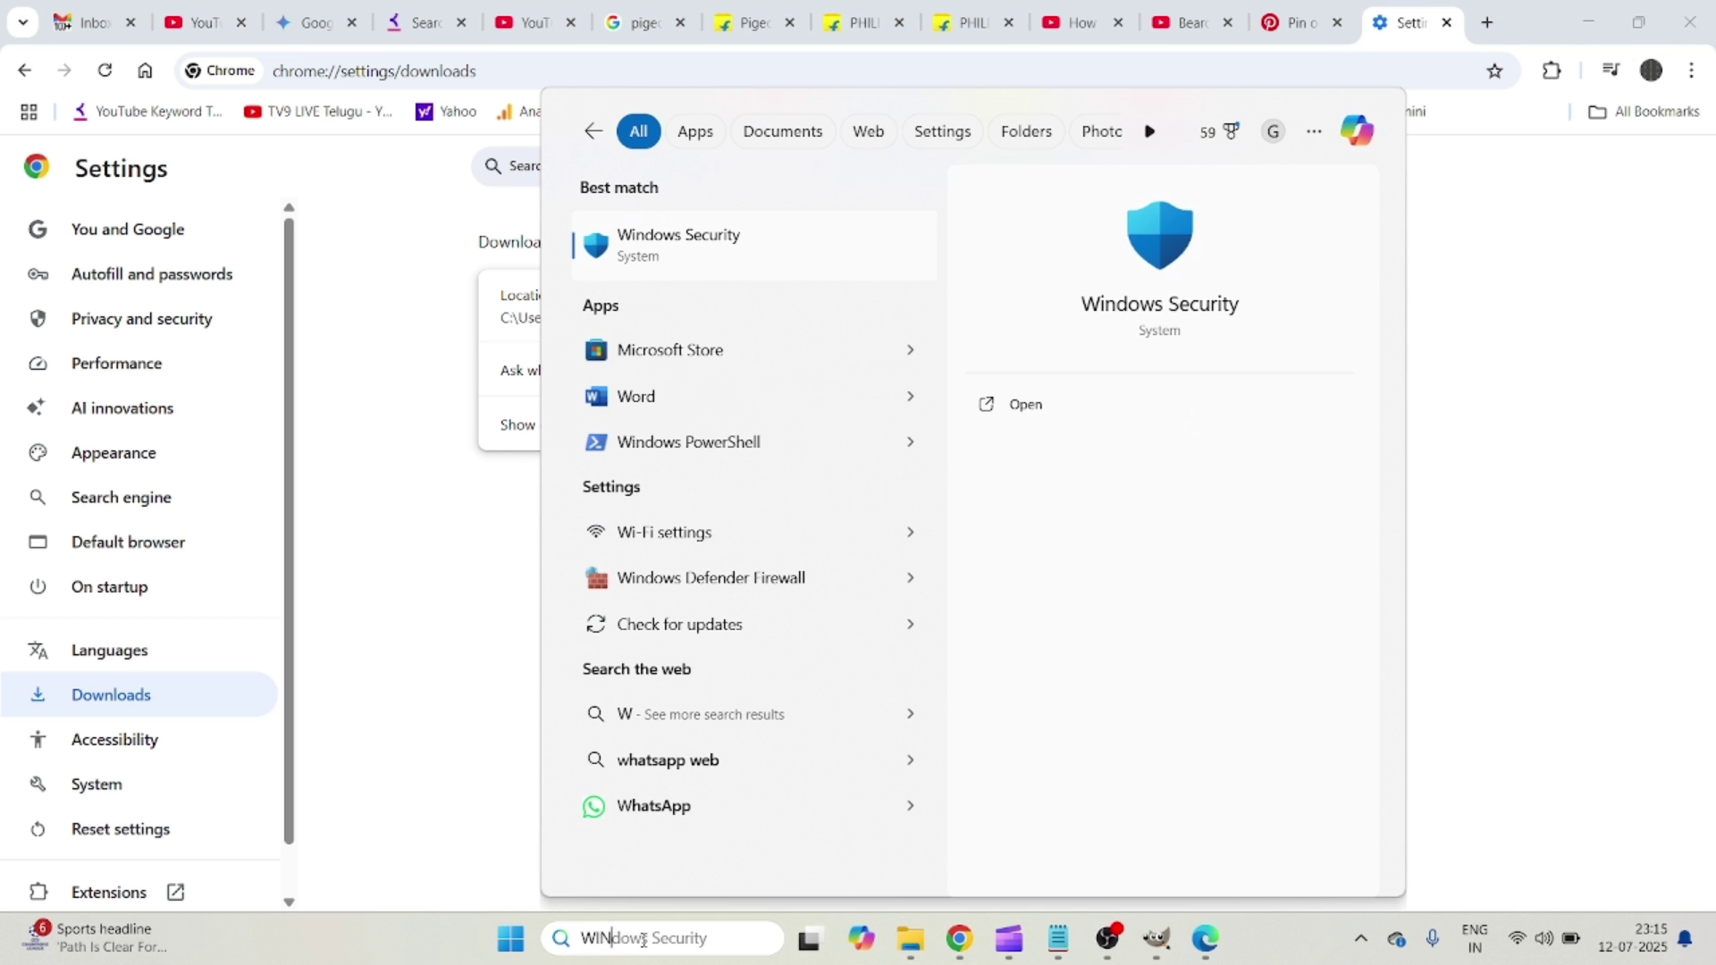
{"action": "type", "text": "DOWS S"}
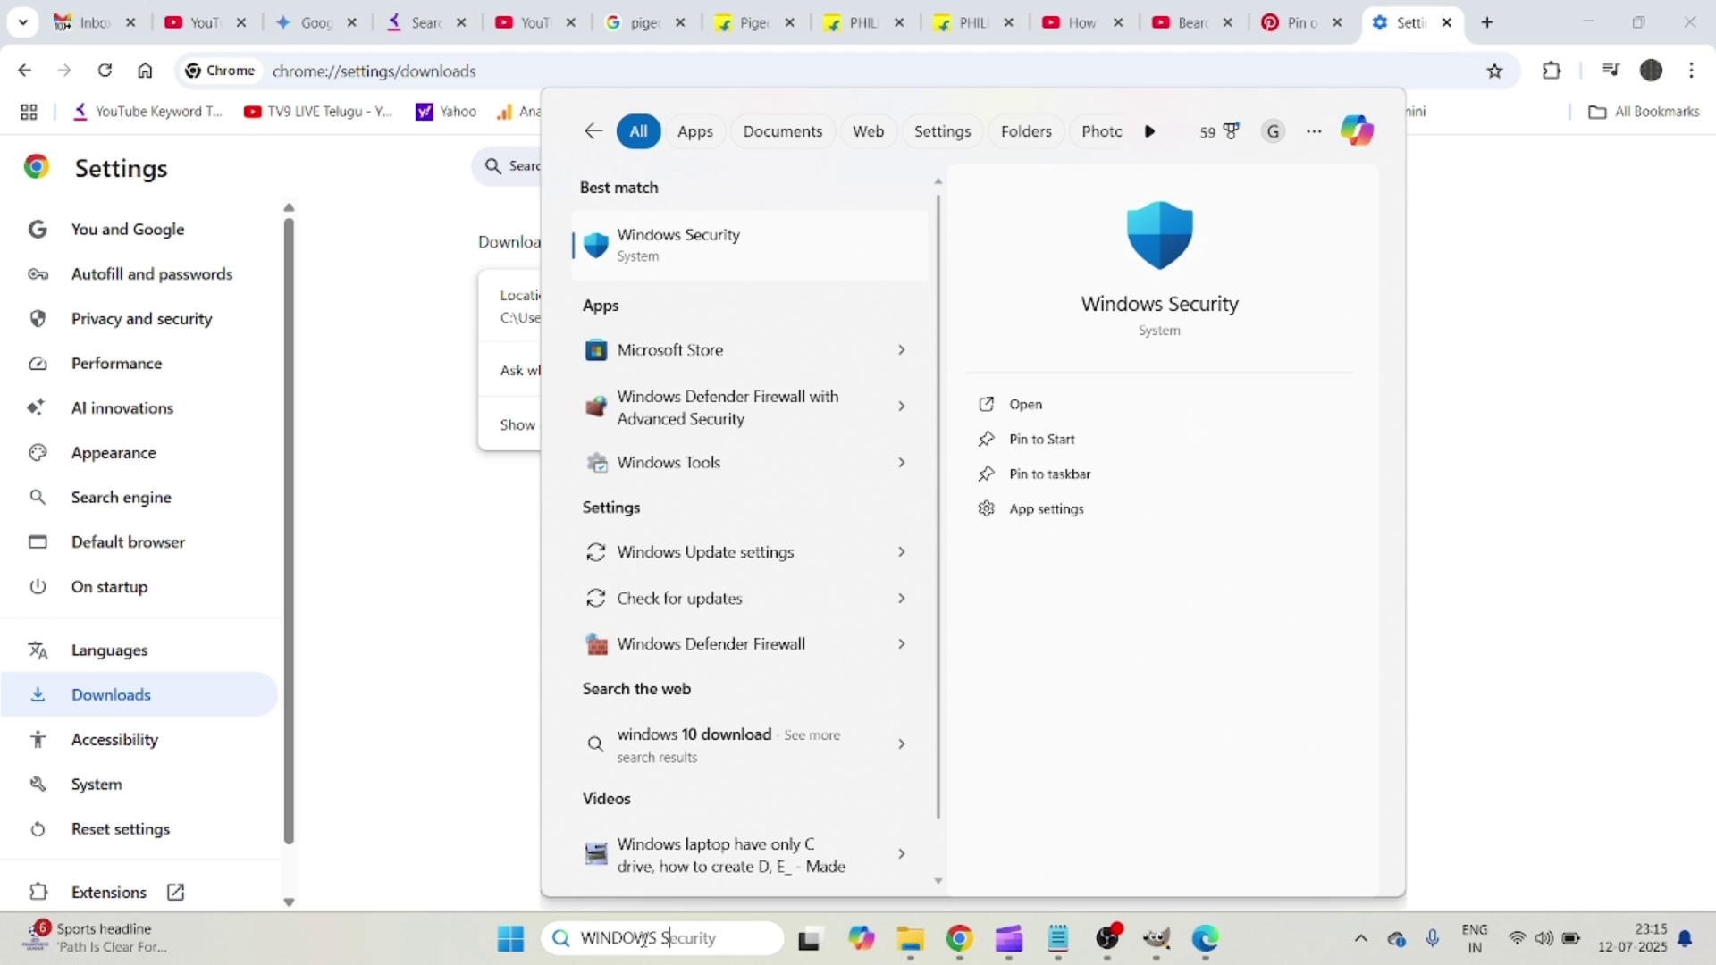
{"action": "type", "text": "ECU"}
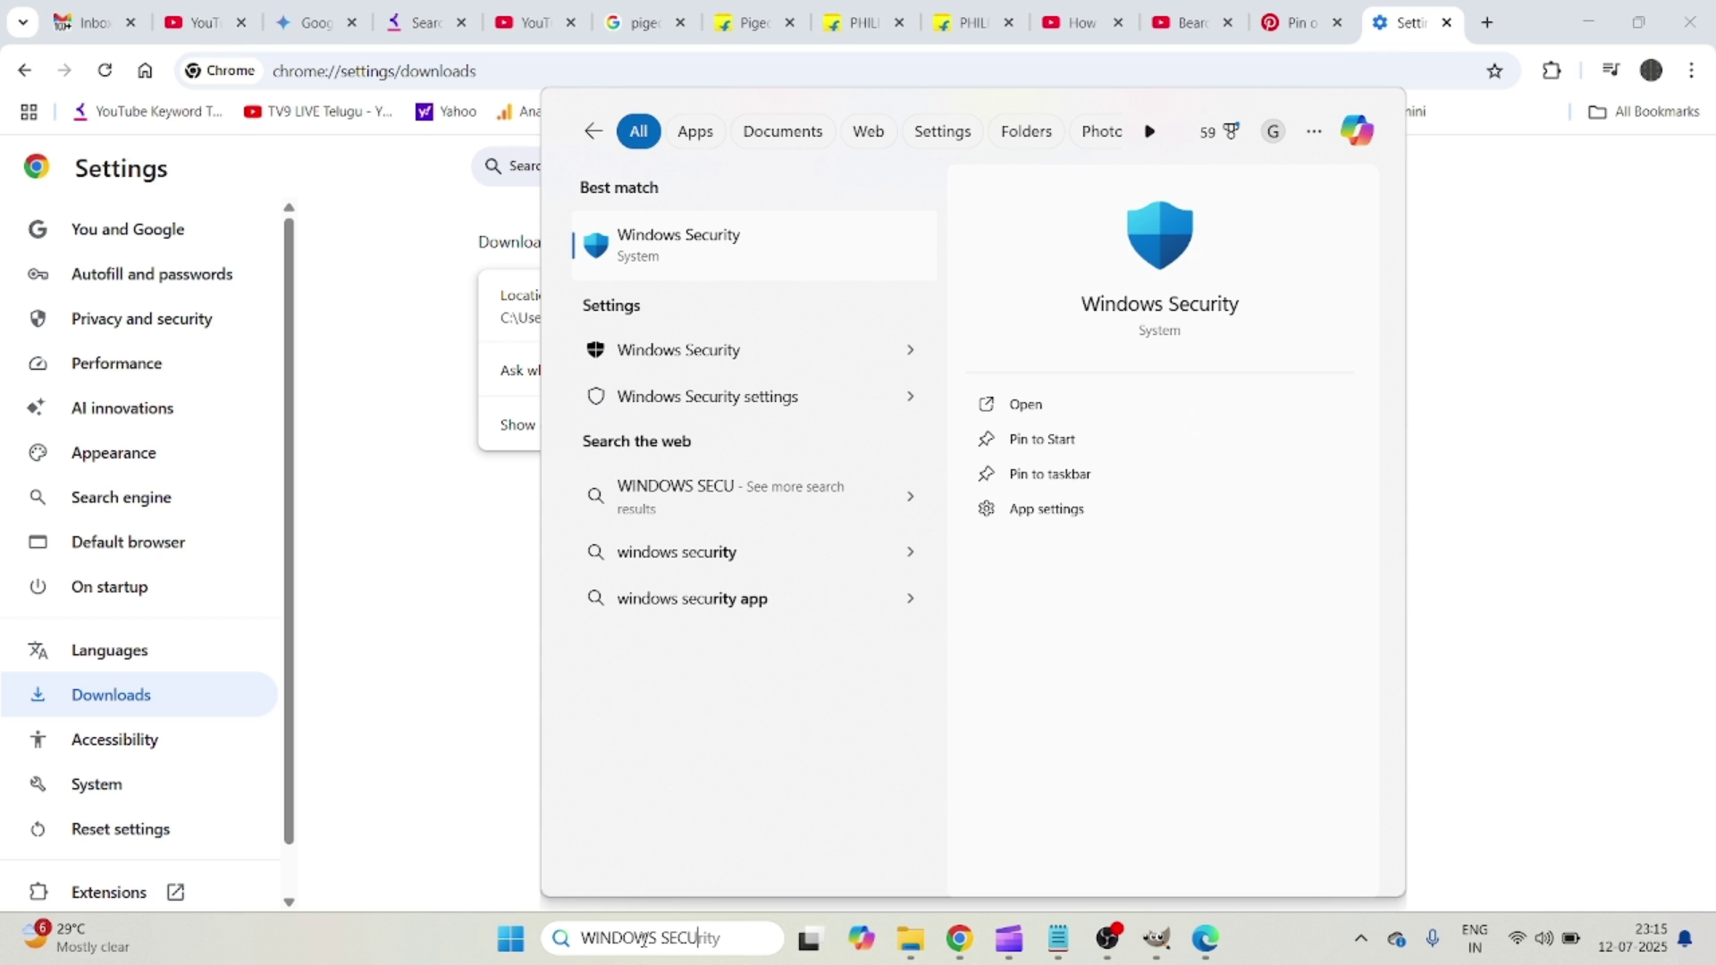
{"action": "type", "text": "IT"}
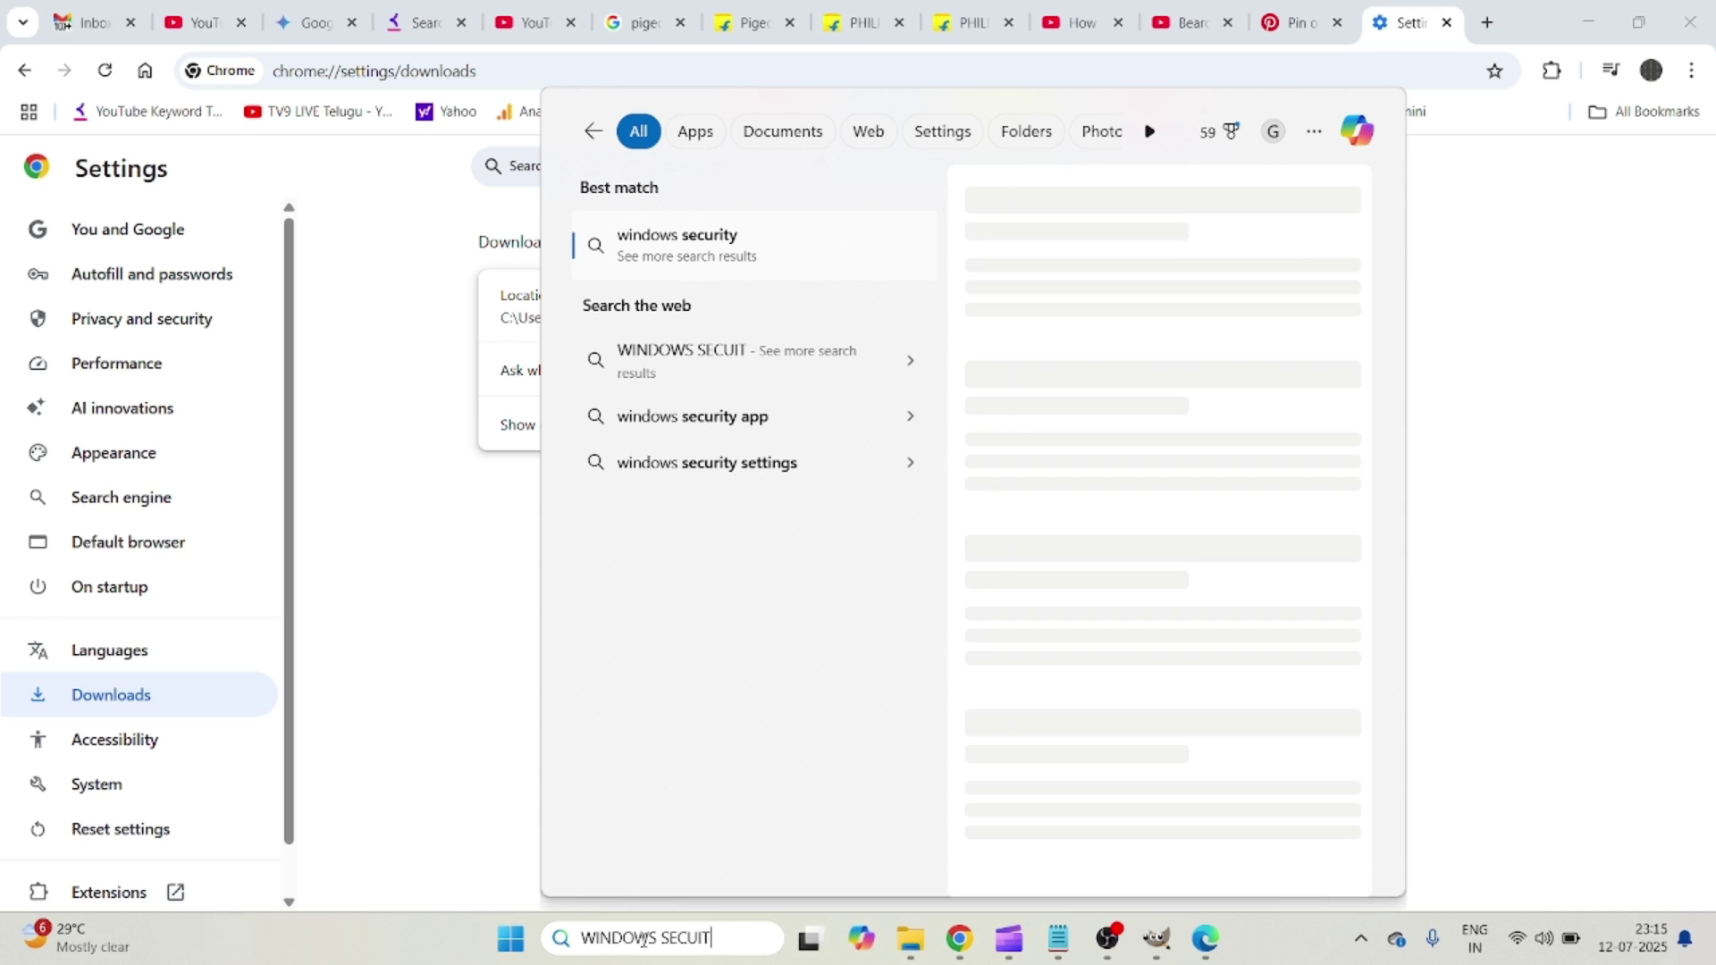
{"action": "key", "text": "BackSpace"}
{"action": "key", "text": "BackSpace"}
{"action": "type", "text": "RITY"}
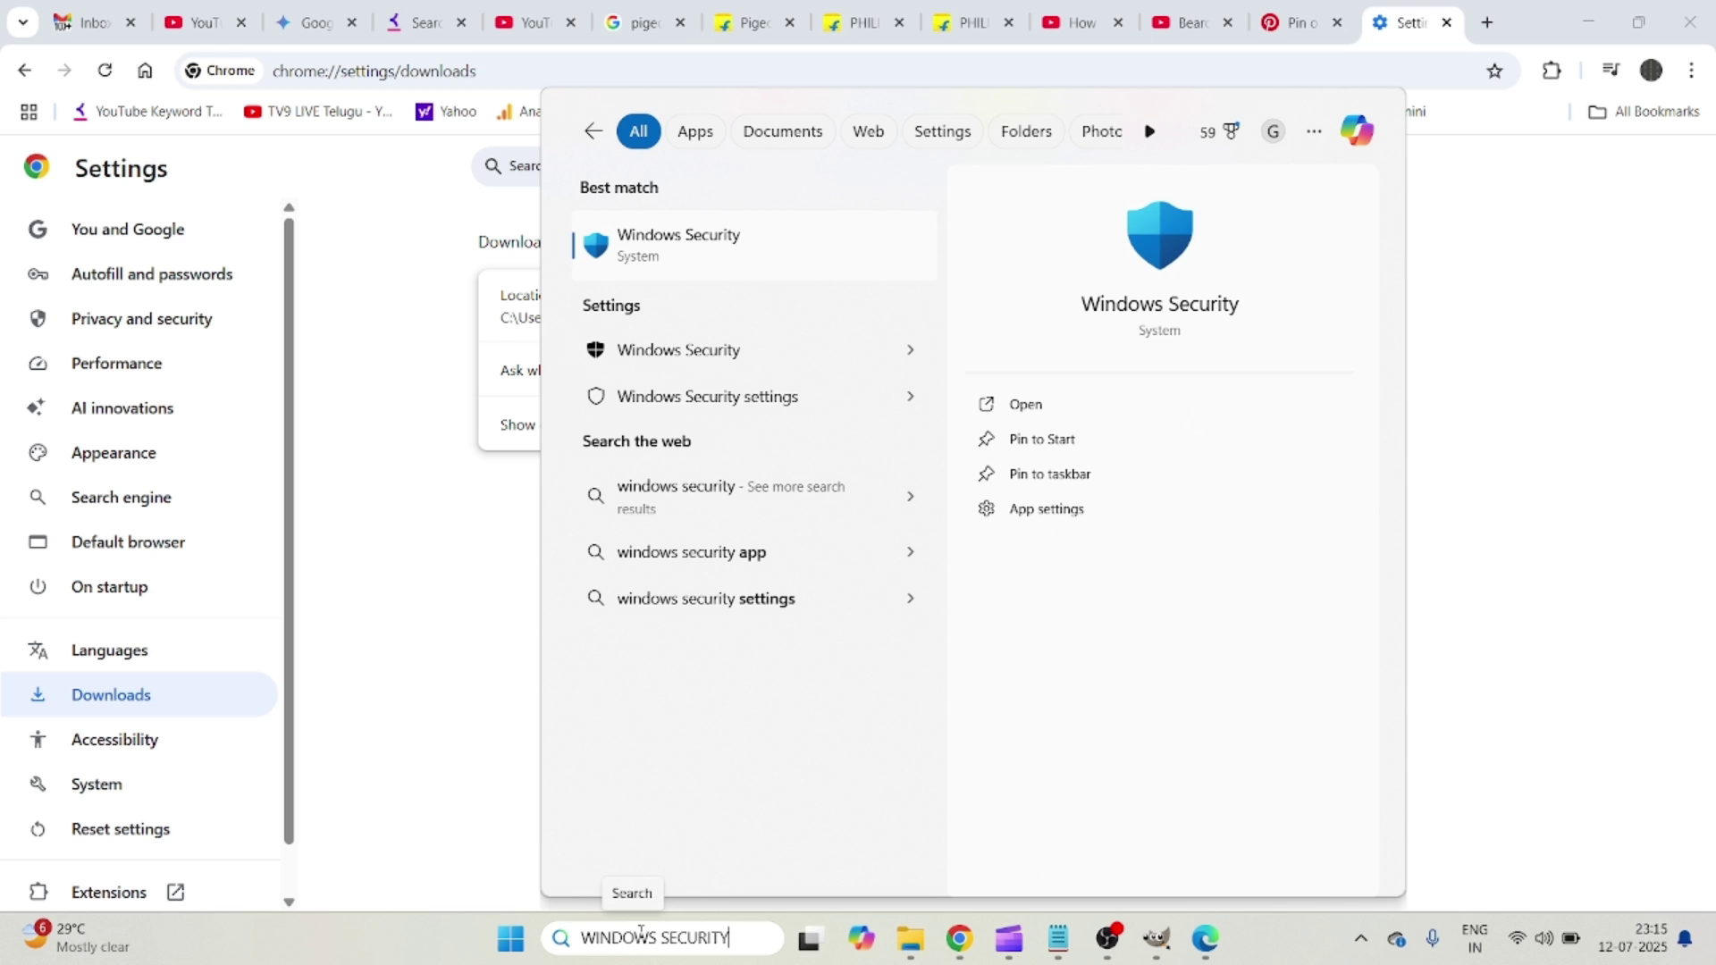
{"action": "left_click", "coordinate": [752, 257]}
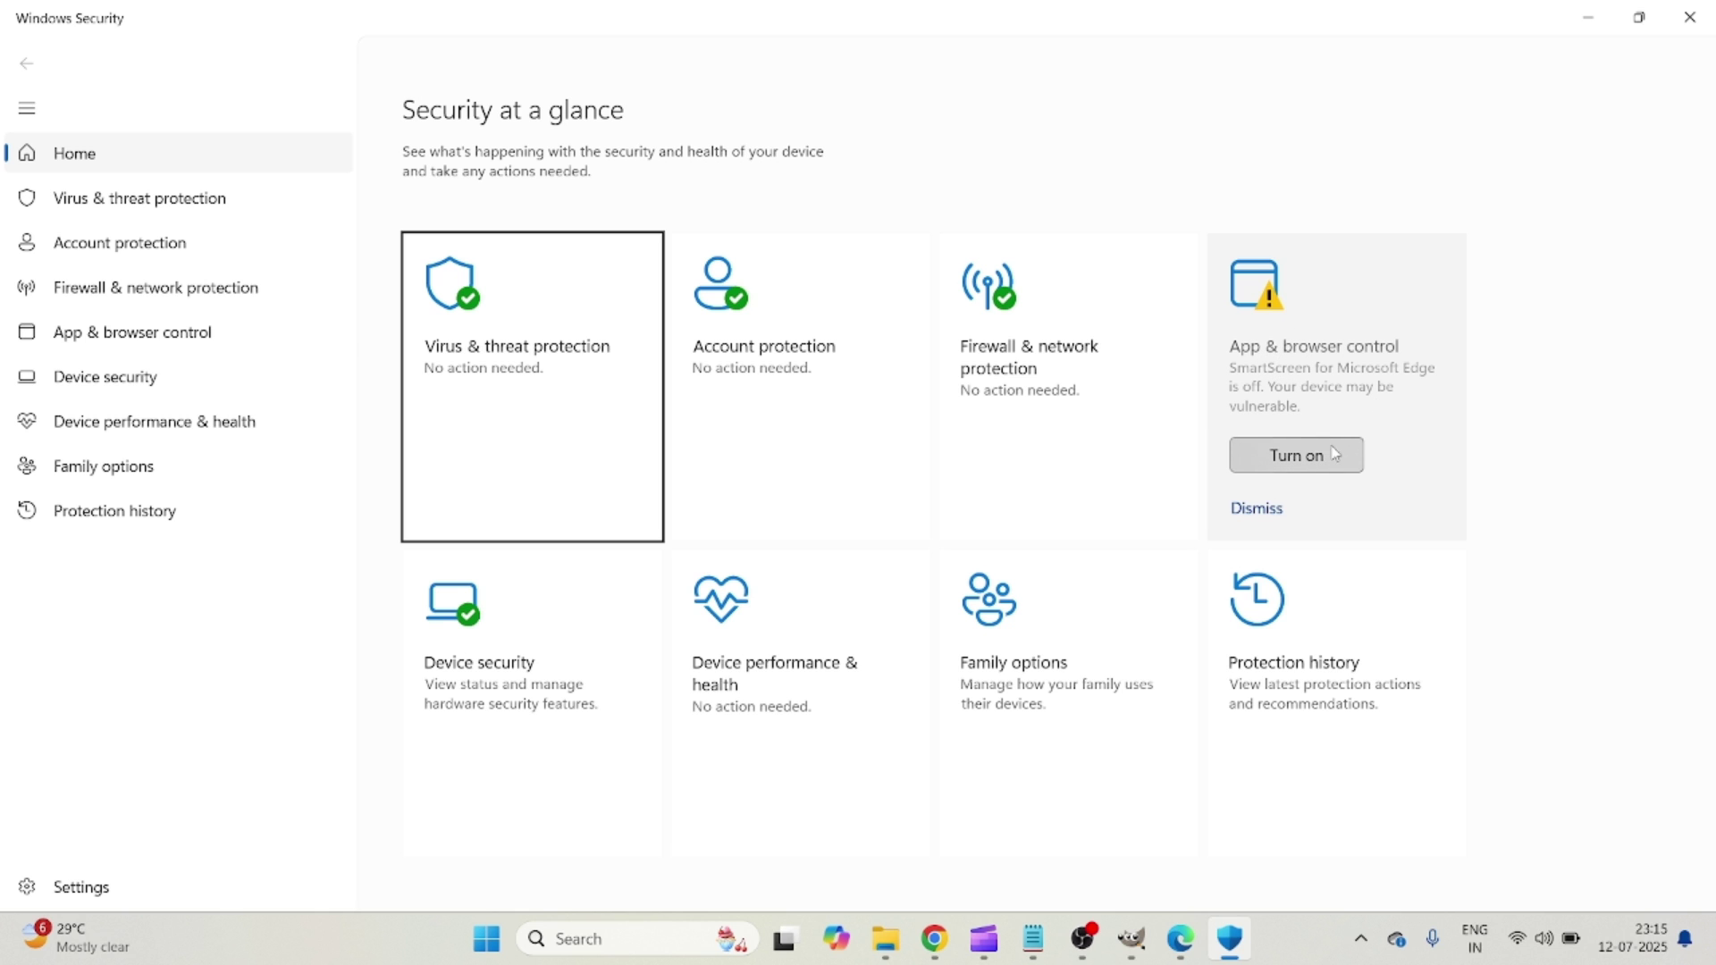
- Under App & browser control, switch off Check apps and files and SmartScreen for Microsoft Edge
{"action": "left_click", "coordinate": [1323, 379]}
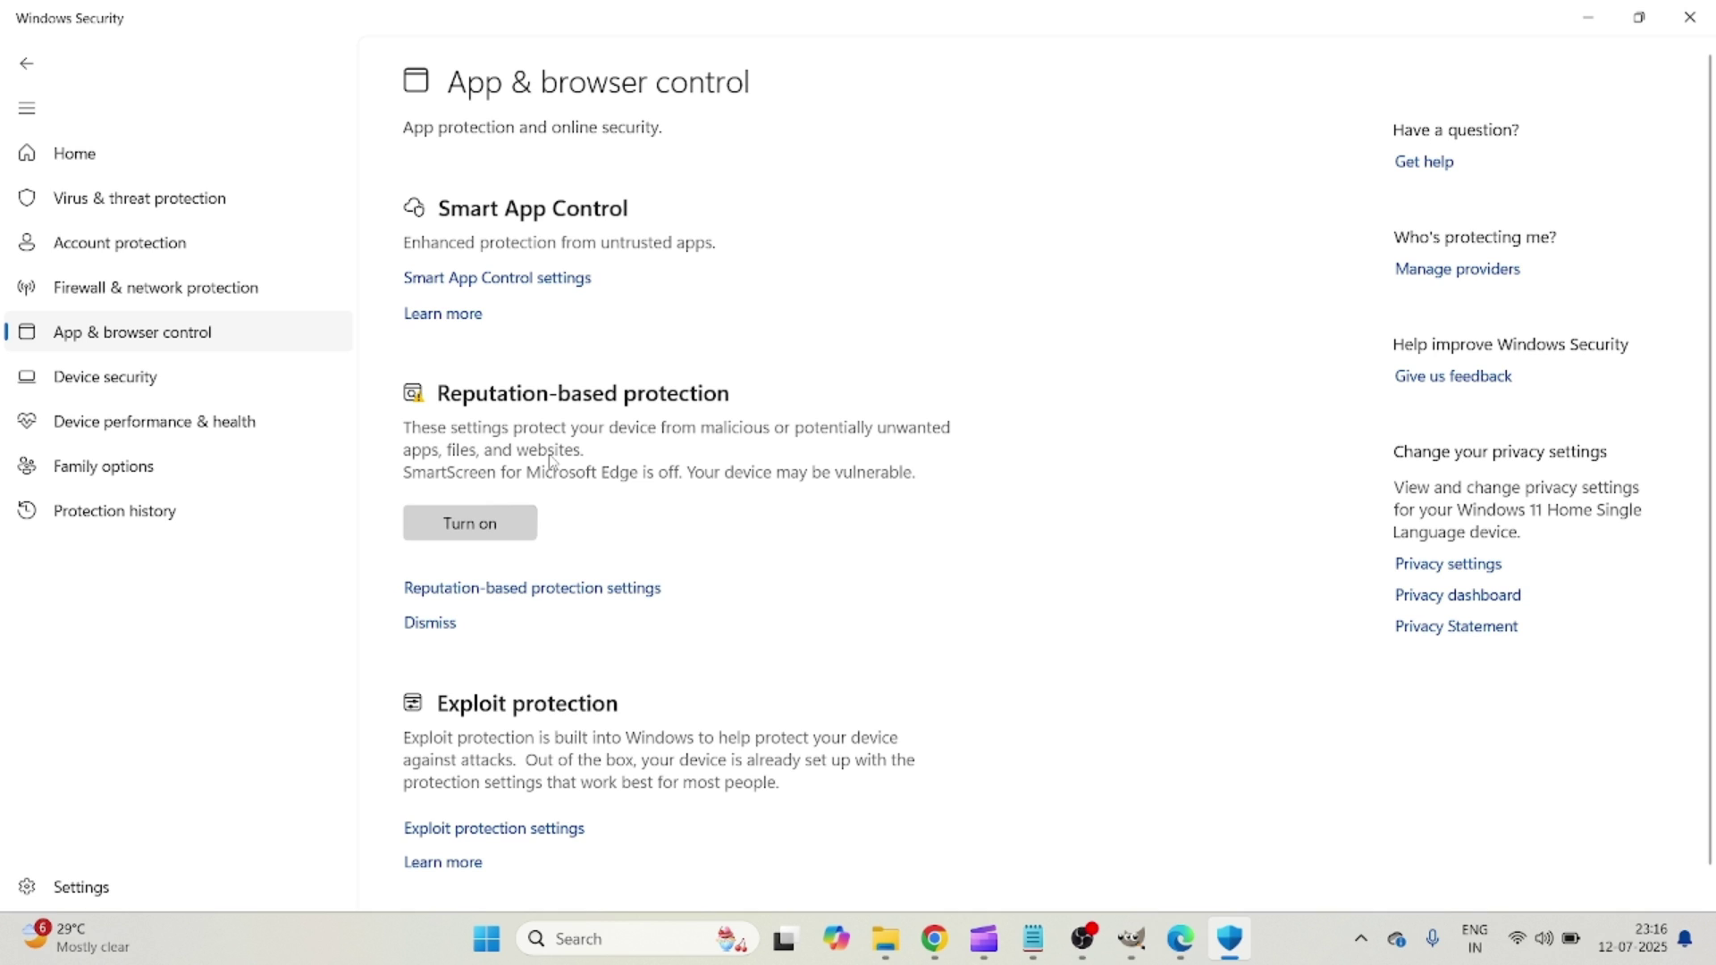
{"action": "left_click", "coordinate": [487, 533]}
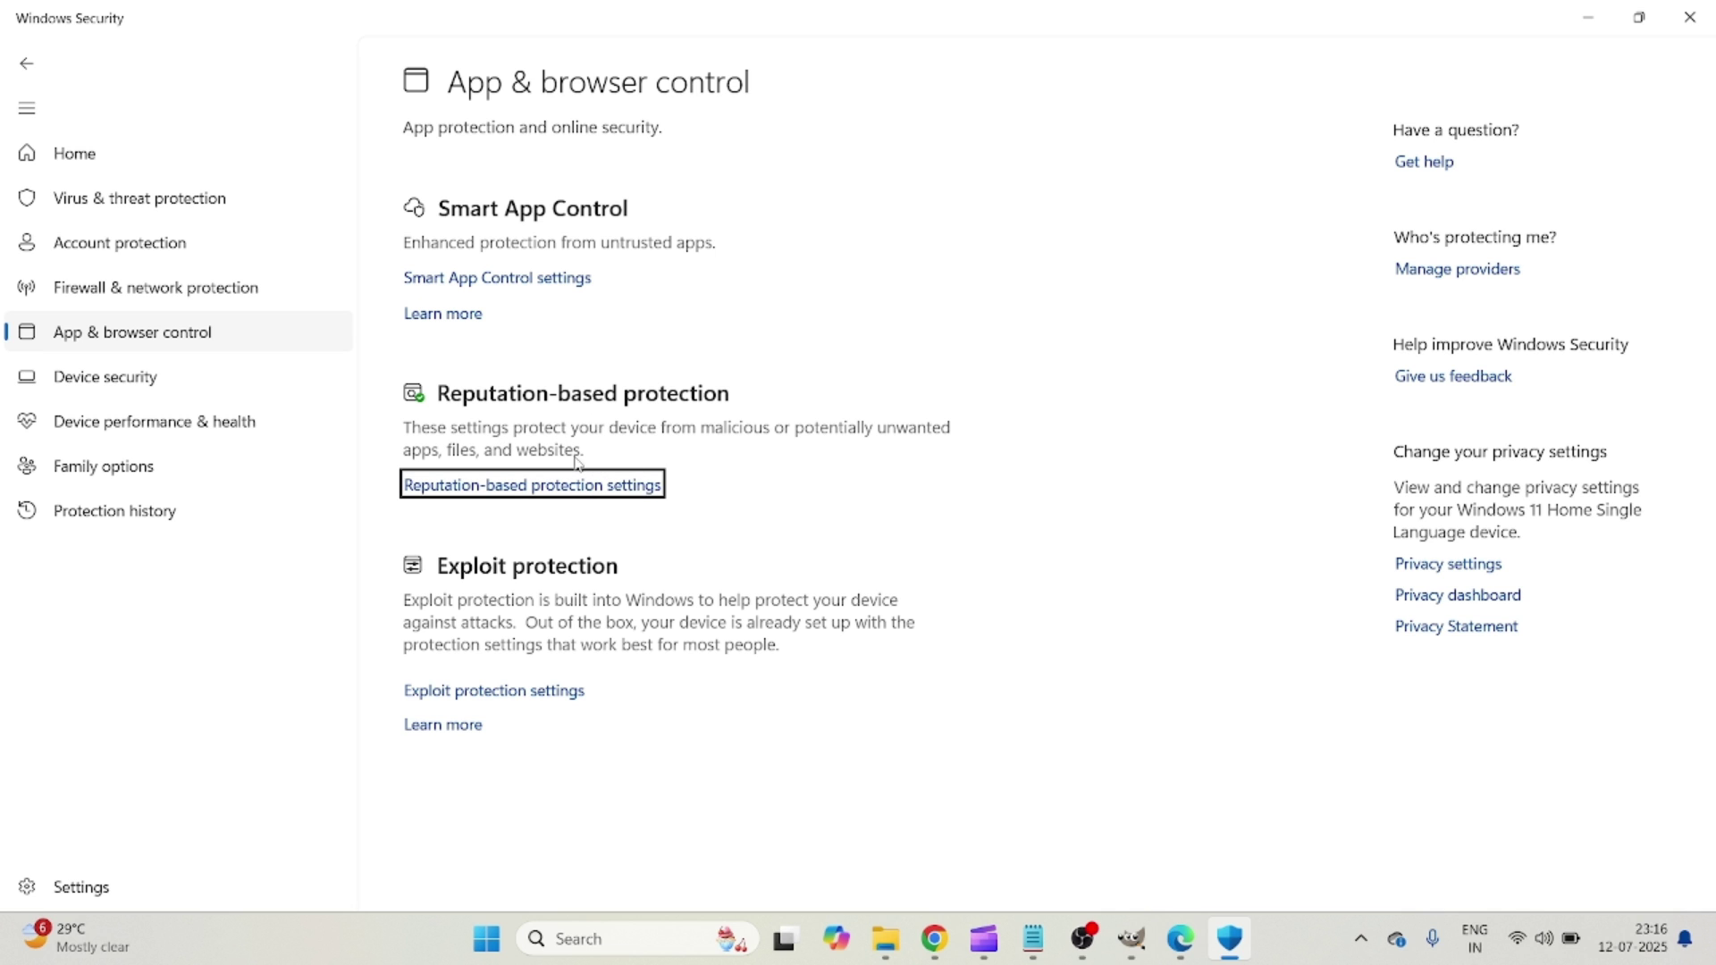
{"action": "left_click", "coordinate": [563, 487]}
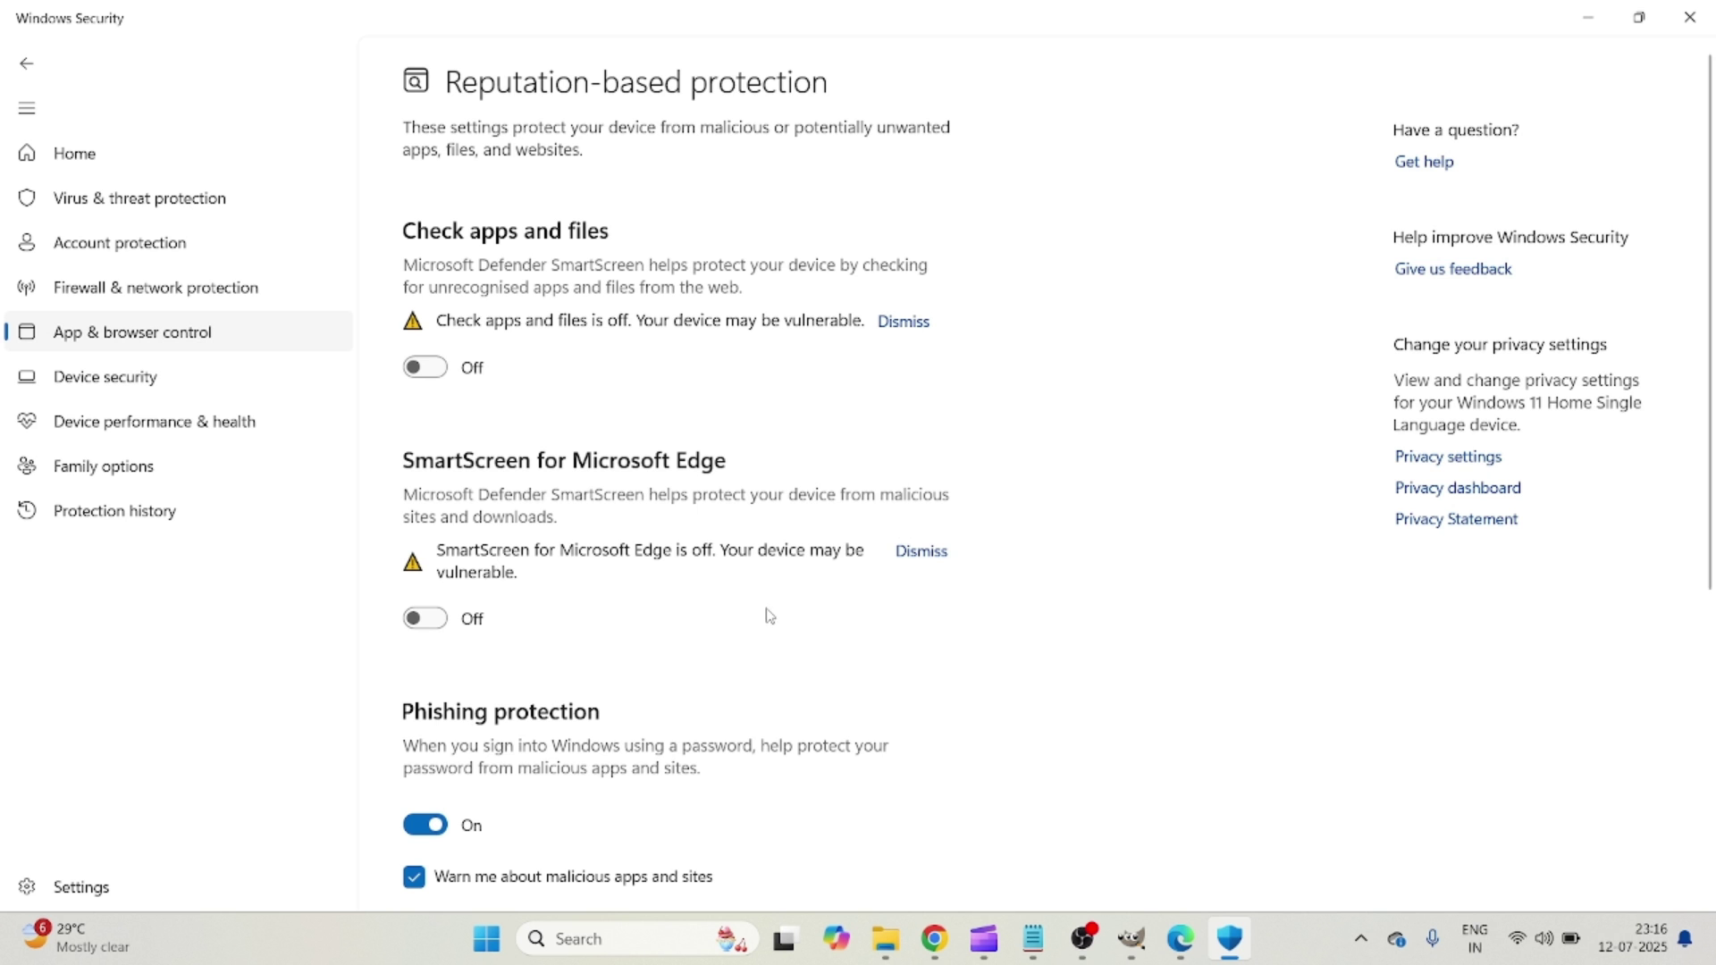
{"action": "scroll", "coordinate": [768, 608], "scroll_direction": "down", "scroll_amount": 5}
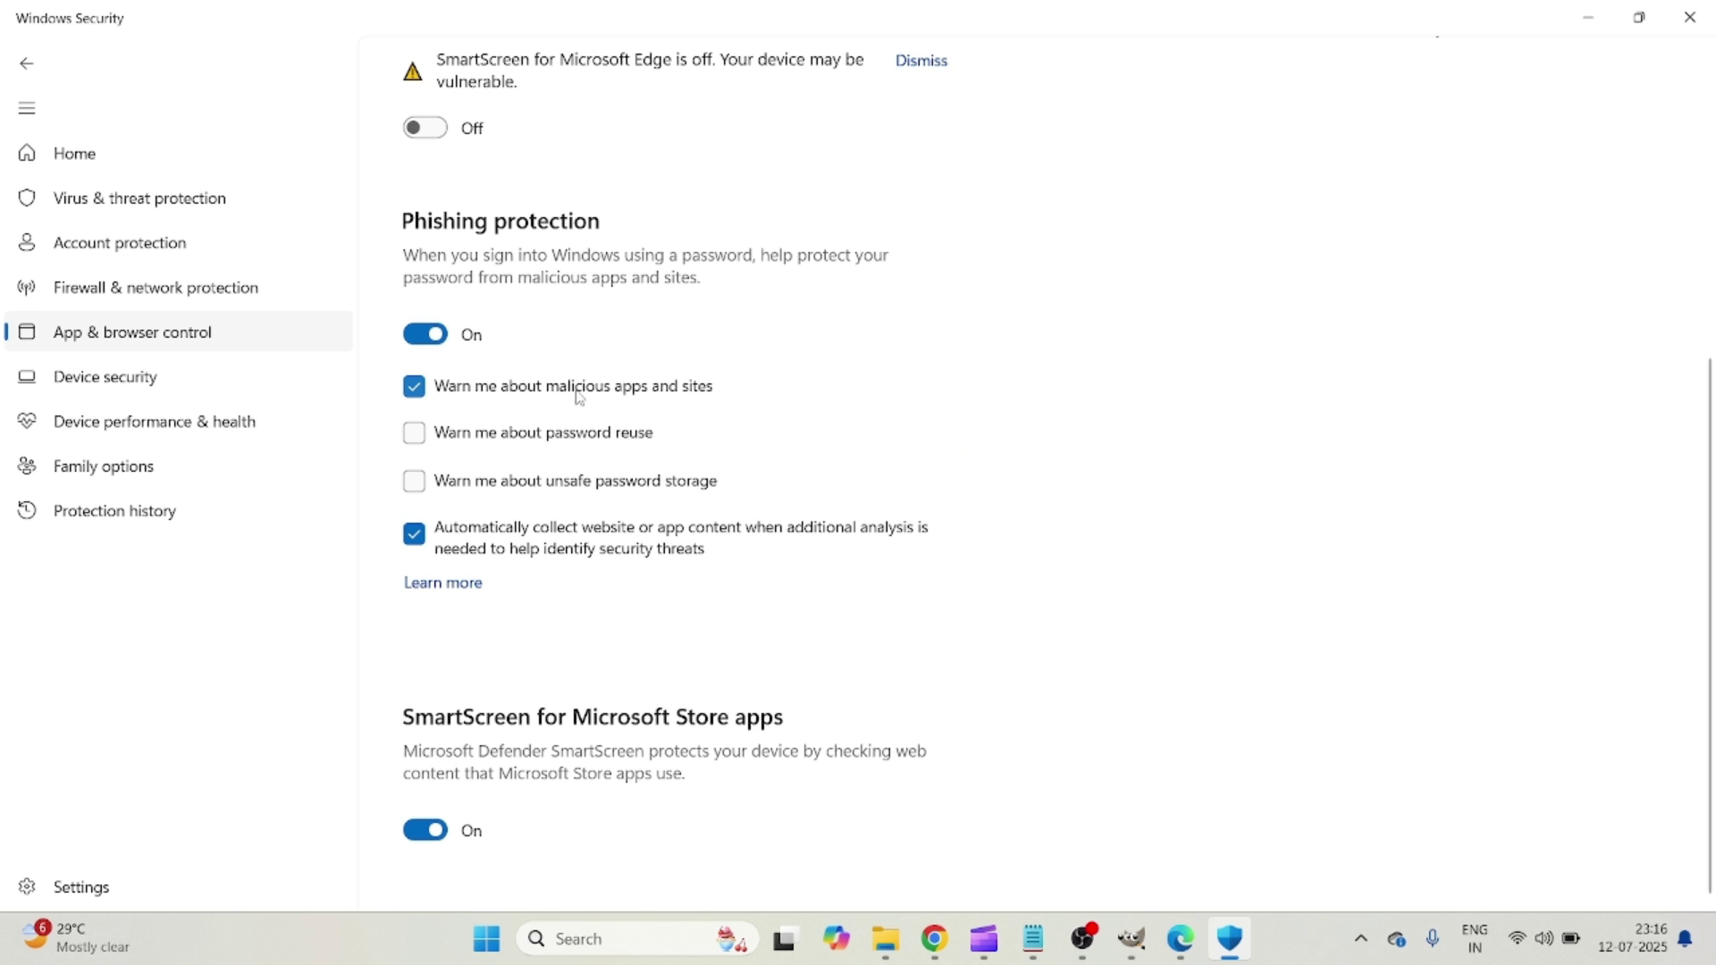
{"action": "scroll", "coordinate": [636, 433], "scroll_direction": "up", "scroll_amount": 5}
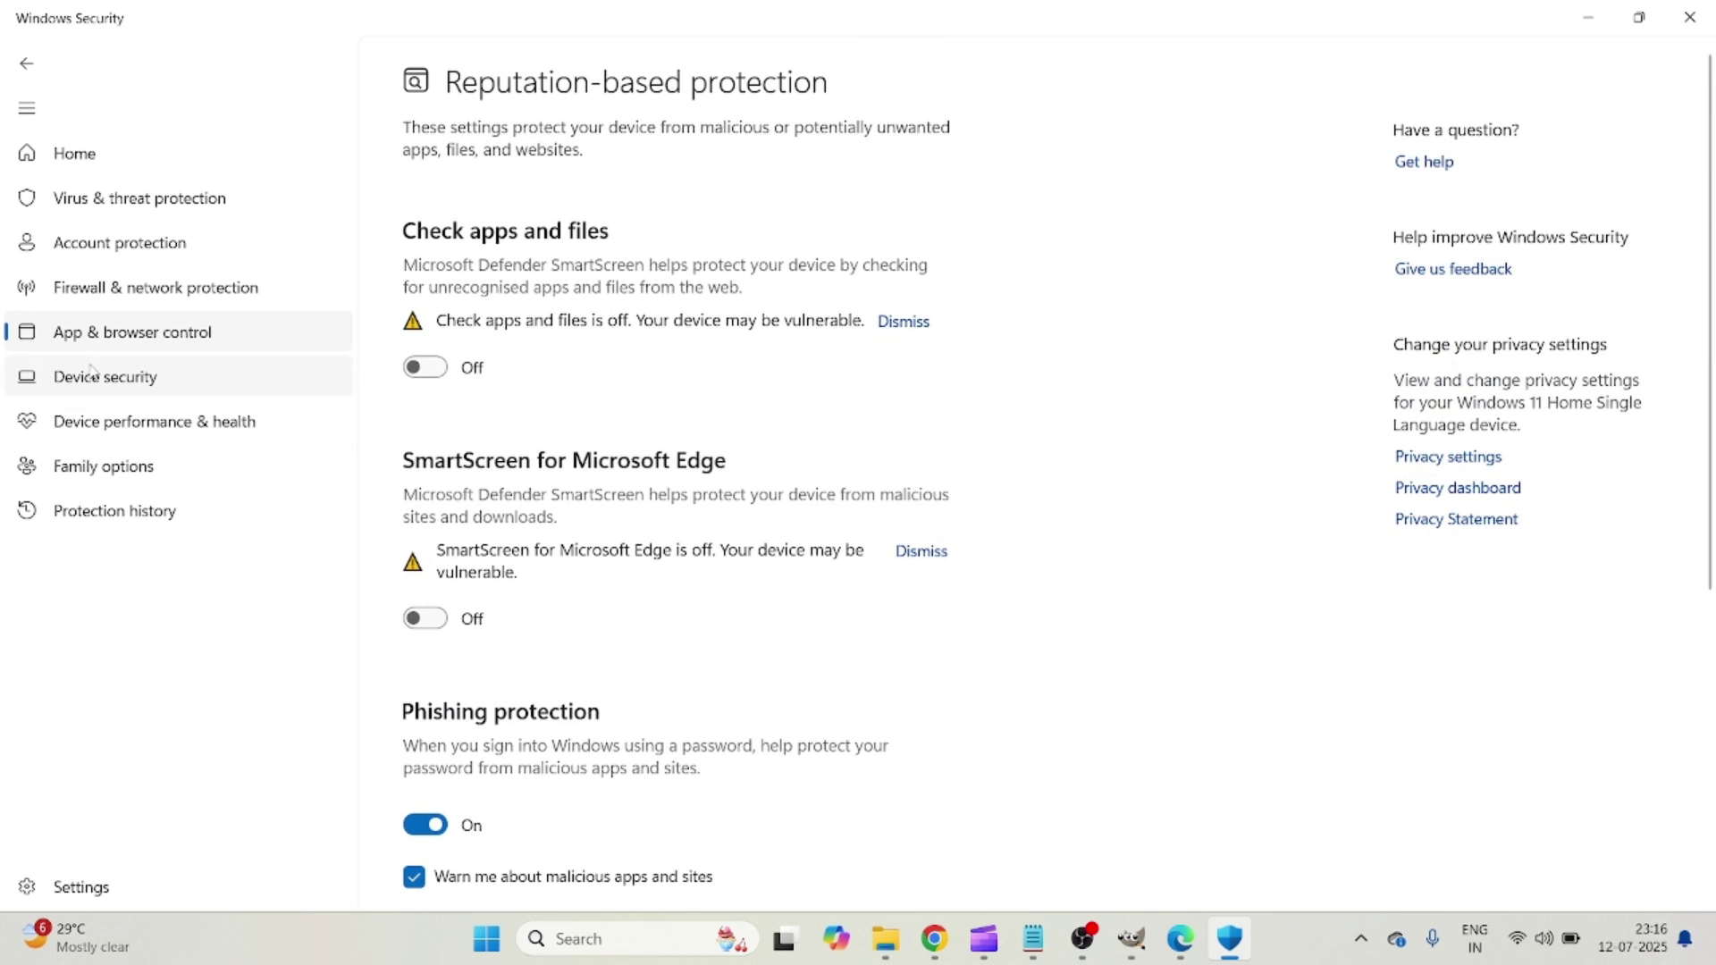
{"action": "left_click", "coordinate": [27, 63]}
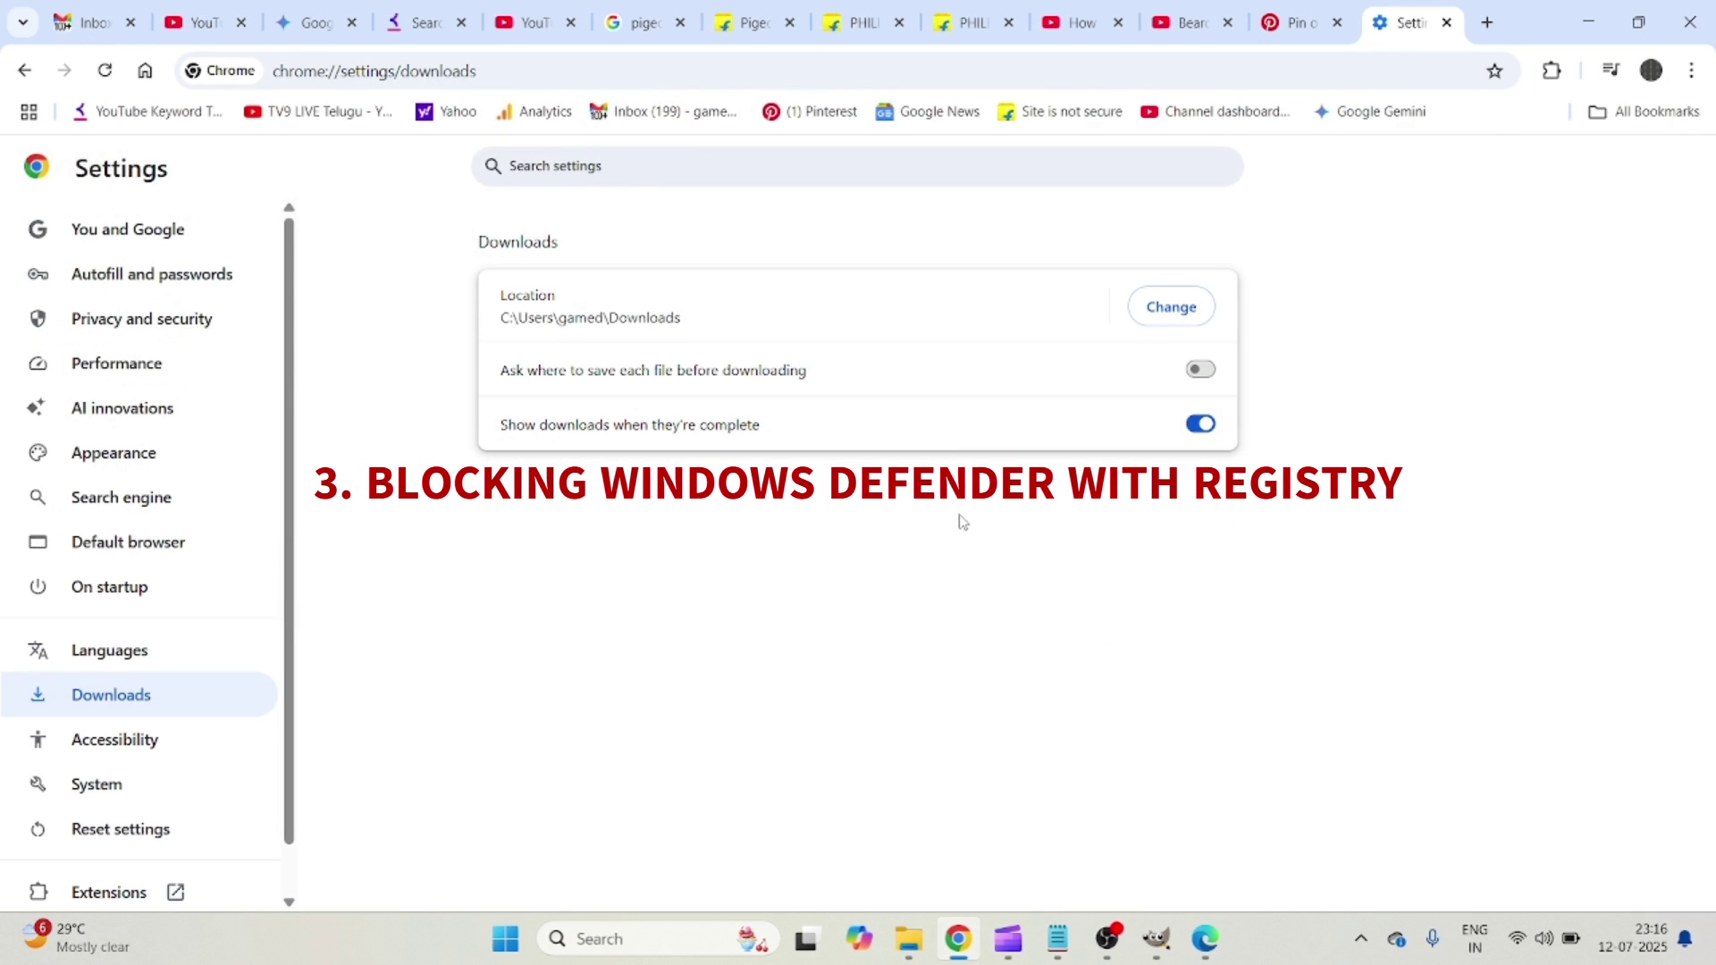
- Restore the Notepad window with the DisableAntiSpyware note over Chrome's download settings
{"action": "left_click", "coordinate": [1057, 938]}
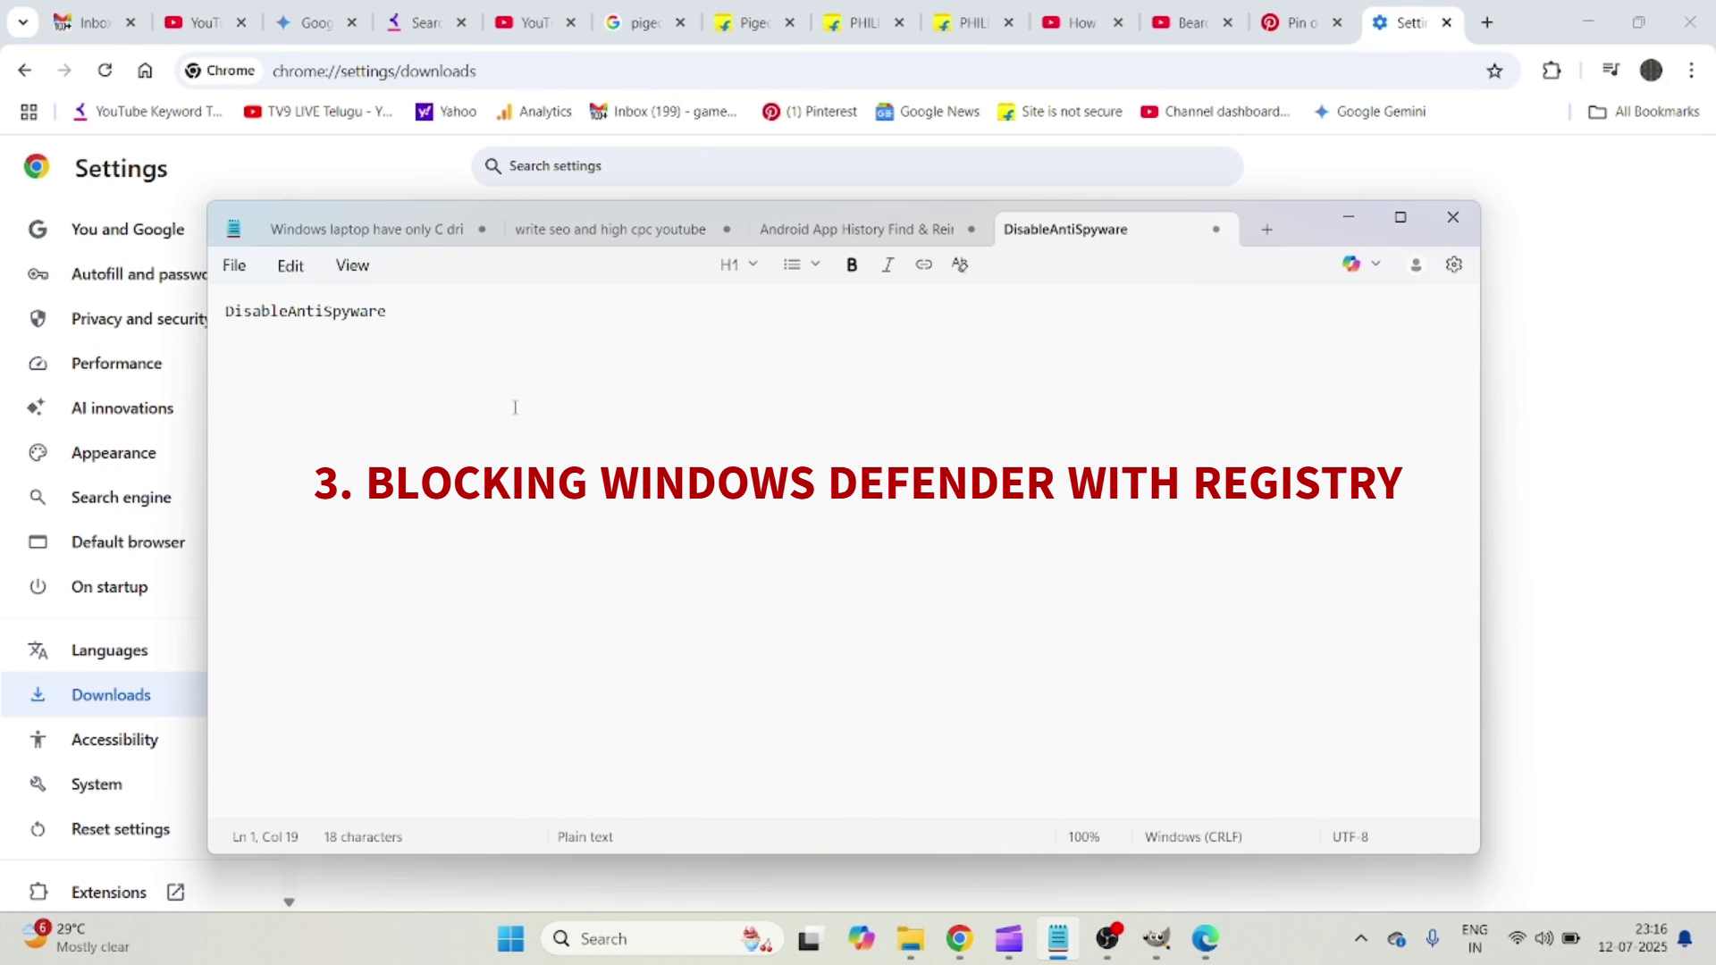
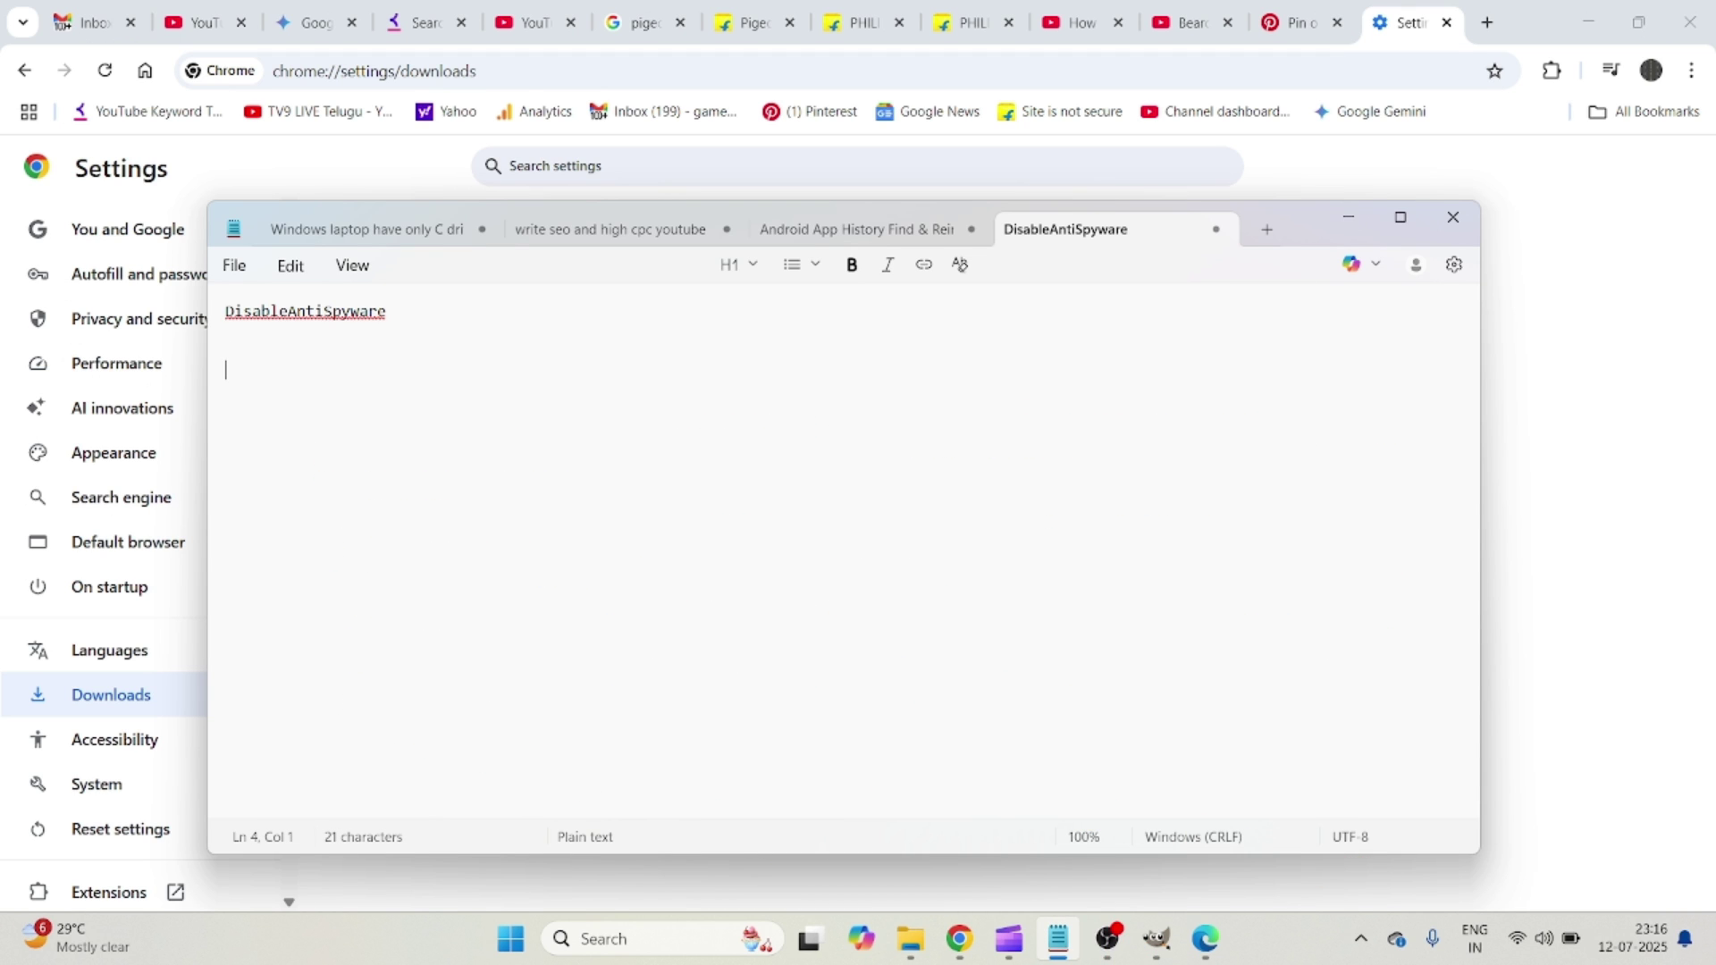
- Add the line 'WINDOWS + R' under the DisableAntiSpyware heading in Notepad
{"action": "type", "text": "WINDOWS + R"}
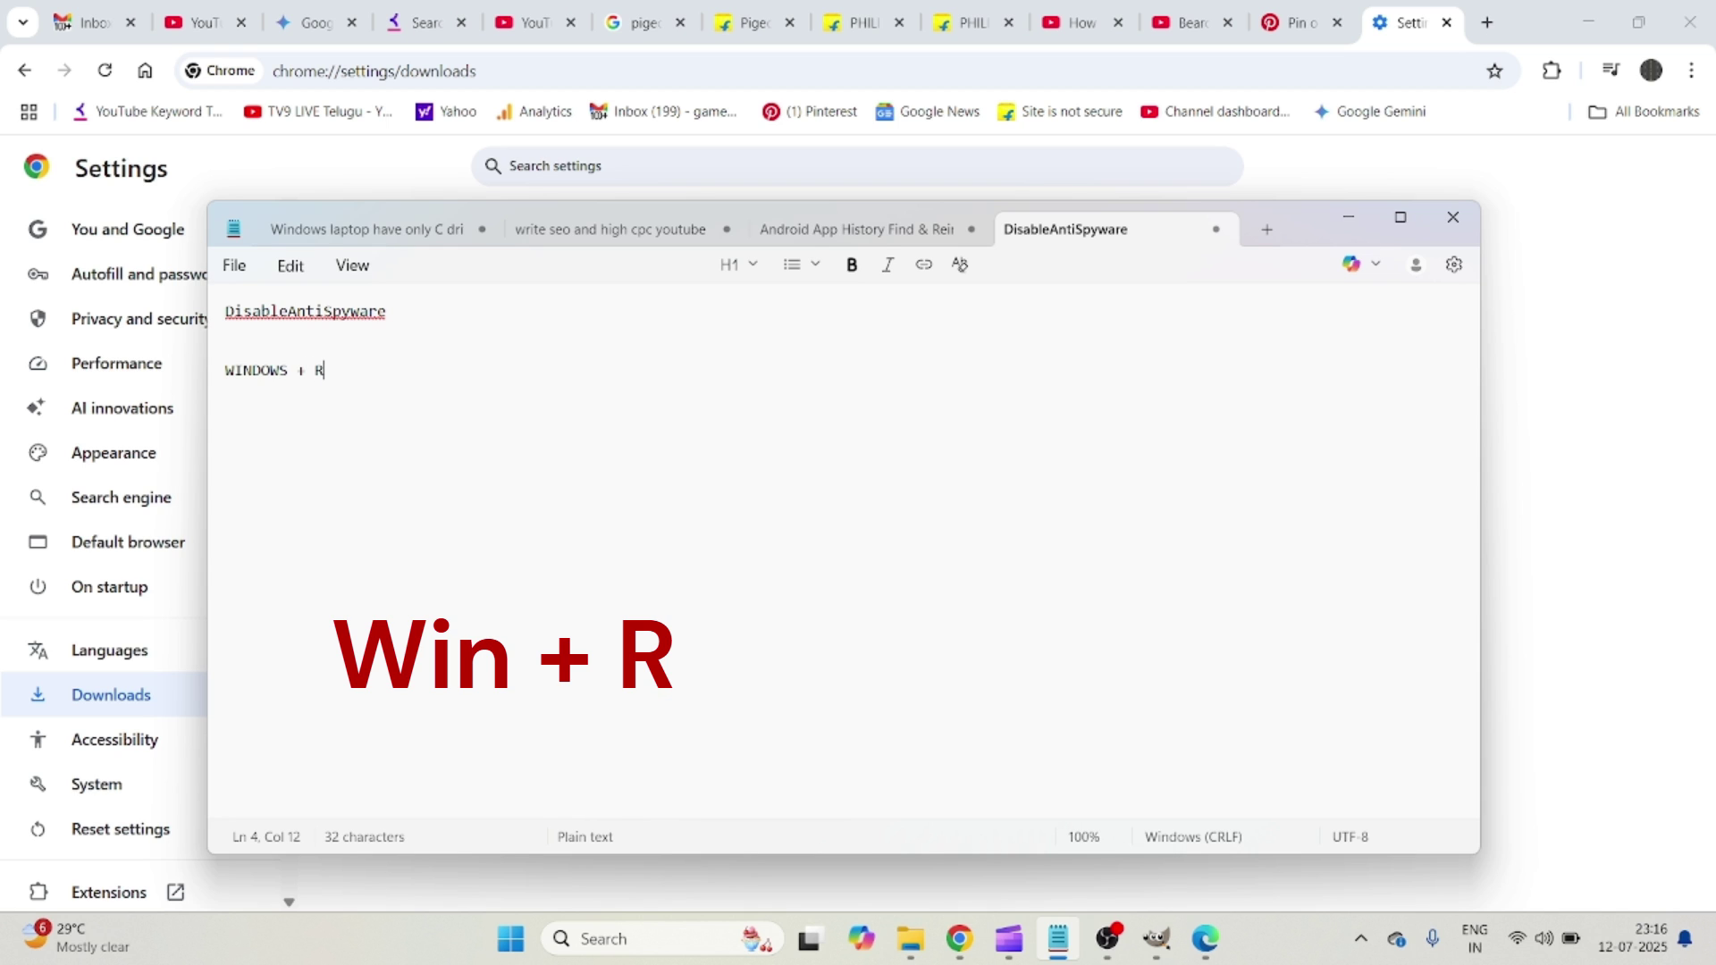
- Open the Run dialog at screen centre and replace the prefilled REGEDIT with lowercase regedit
{"action": "key", "text": "super+r"}
{"action": "left_click_drag", "start_coordinate": [218, 679], "coordinate": [997, 423]}
{"action": "left_click", "coordinate": [968, 541]}
{"action": "left_click_drag", "start_coordinate": [961, 537], "coordinate": [824, 532]}
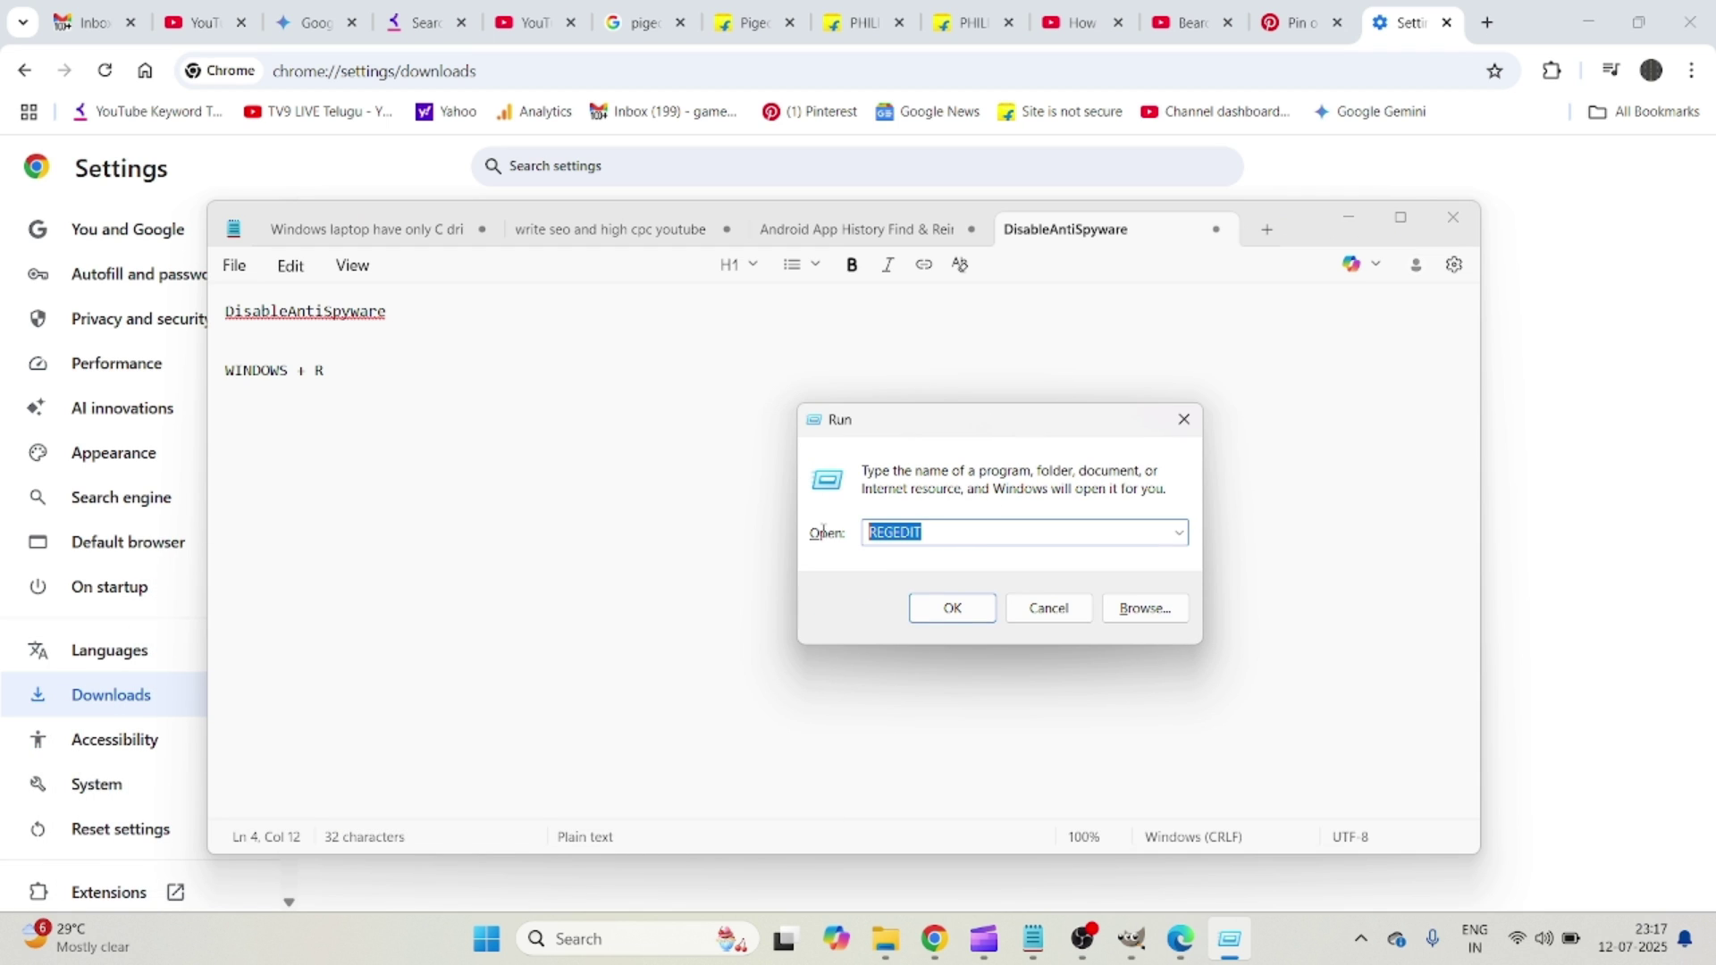
{"action": "key", "text": "Caps_Lock"}
{"action": "type", "text": "re"}
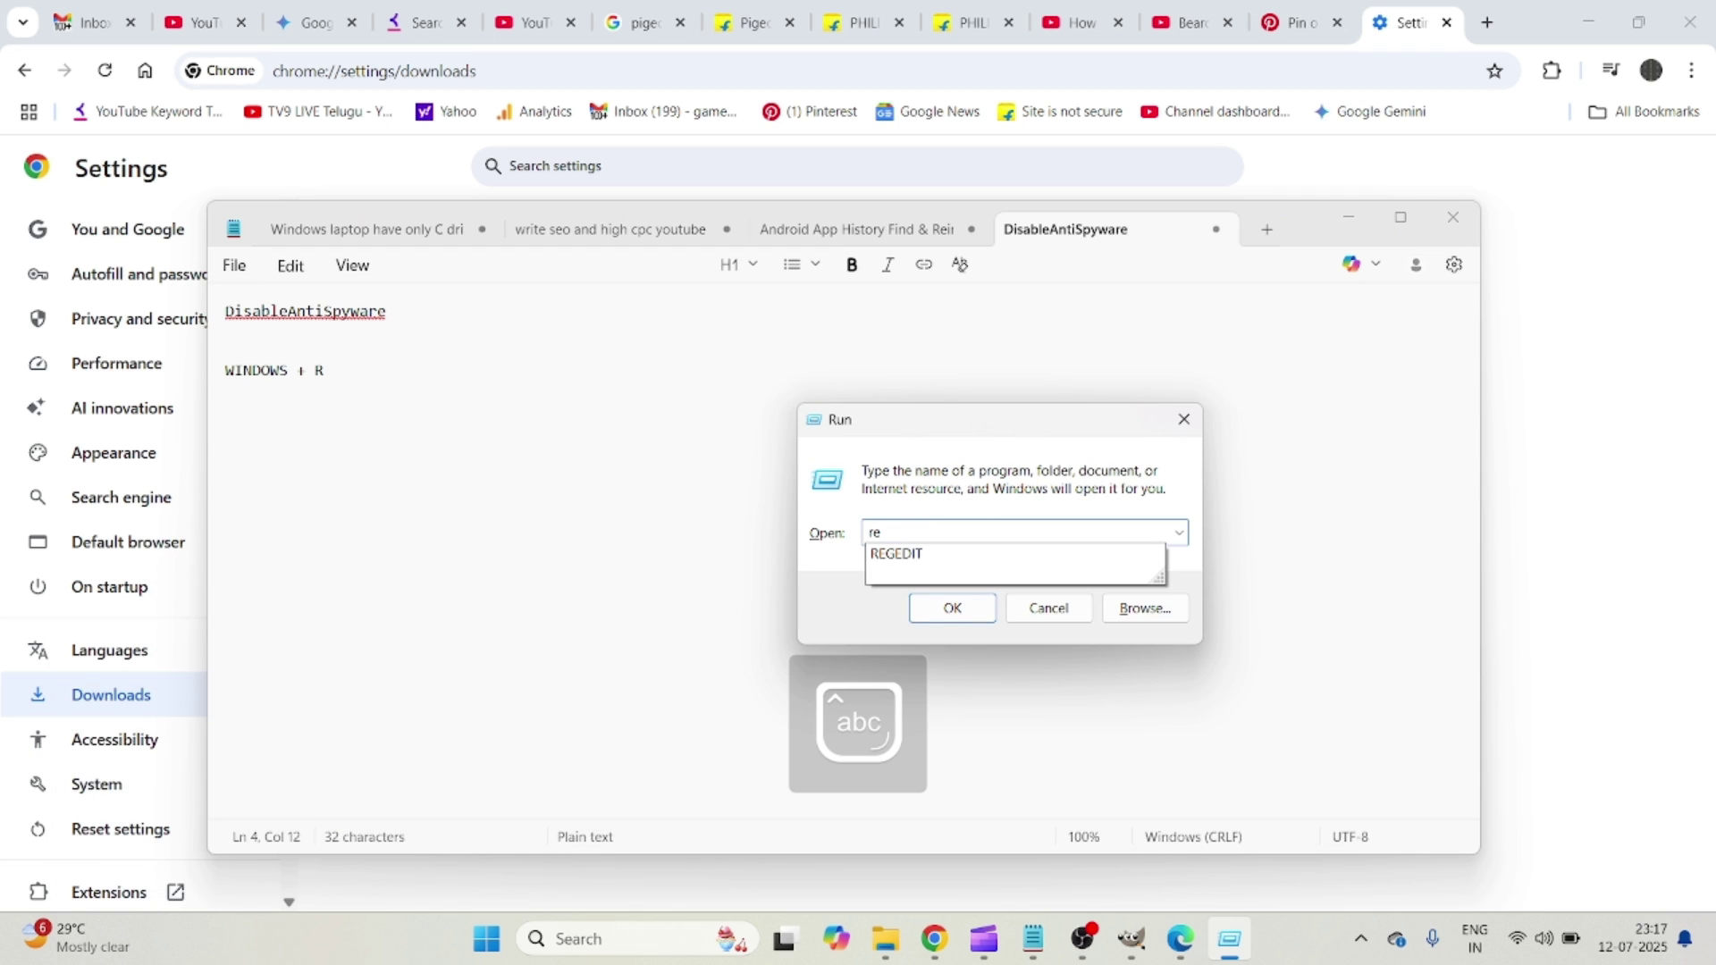
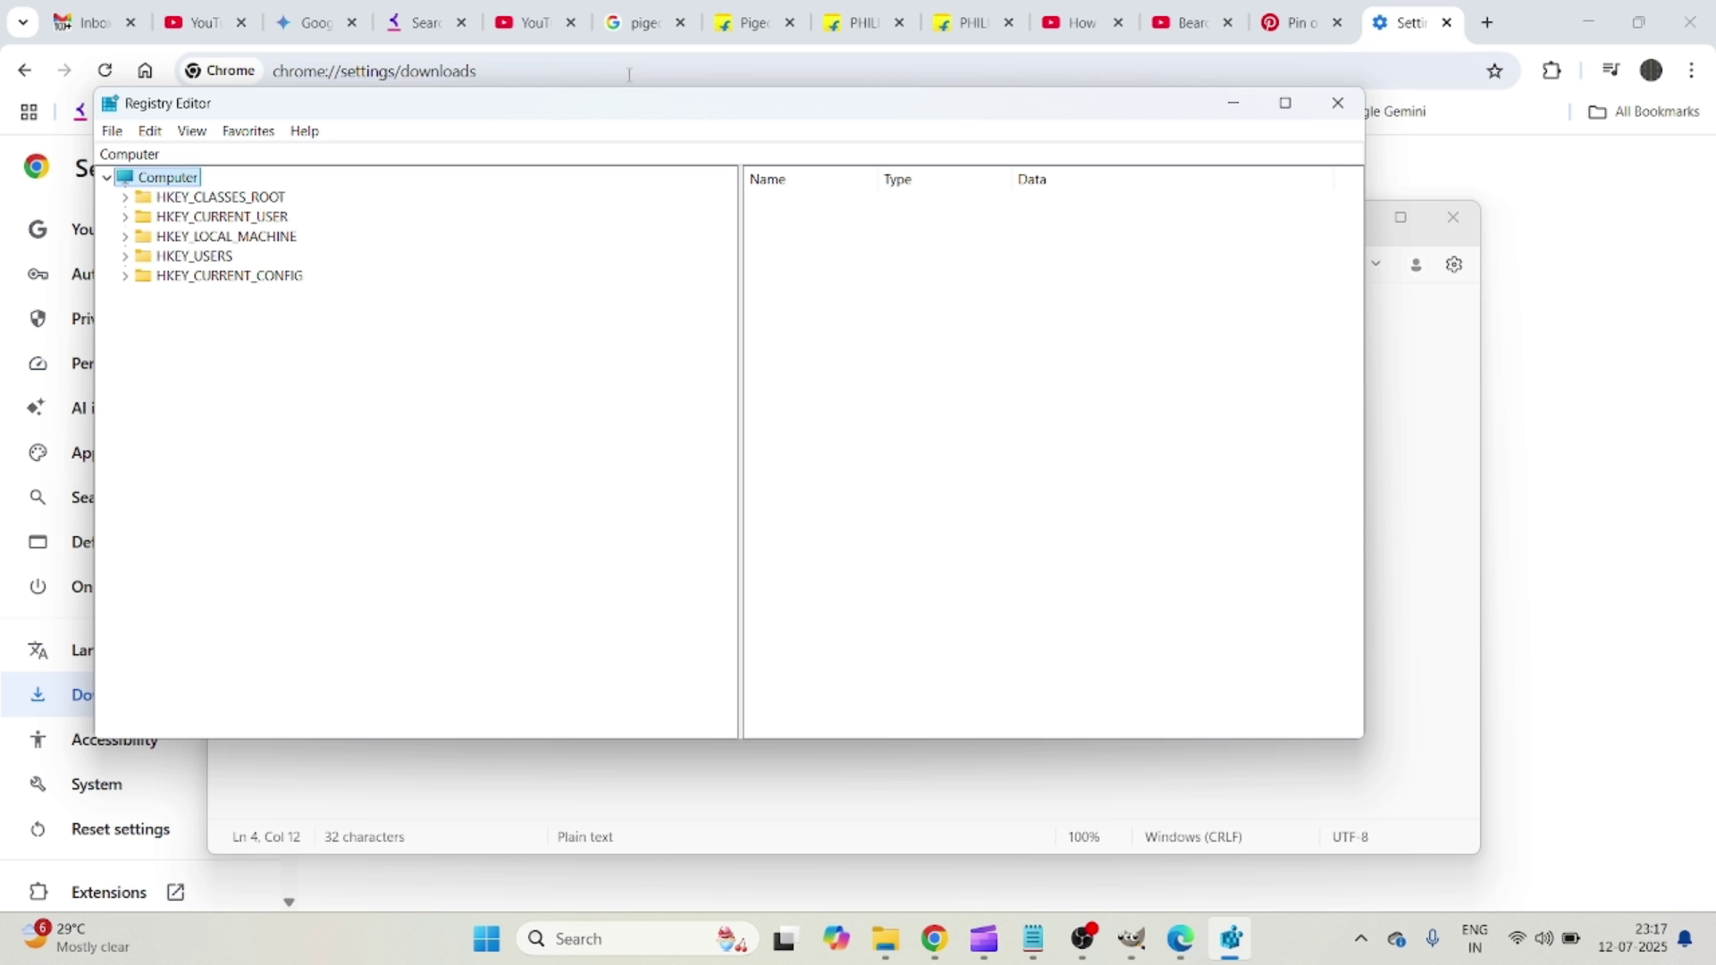
- Move the Registry Editor window right and expand HKEY_LOCAL_MACHINE\SOFTWARE to list its subkeys
{"action": "left_click_drag", "start_coordinate": [630, 111], "coordinate": [846, 122]}
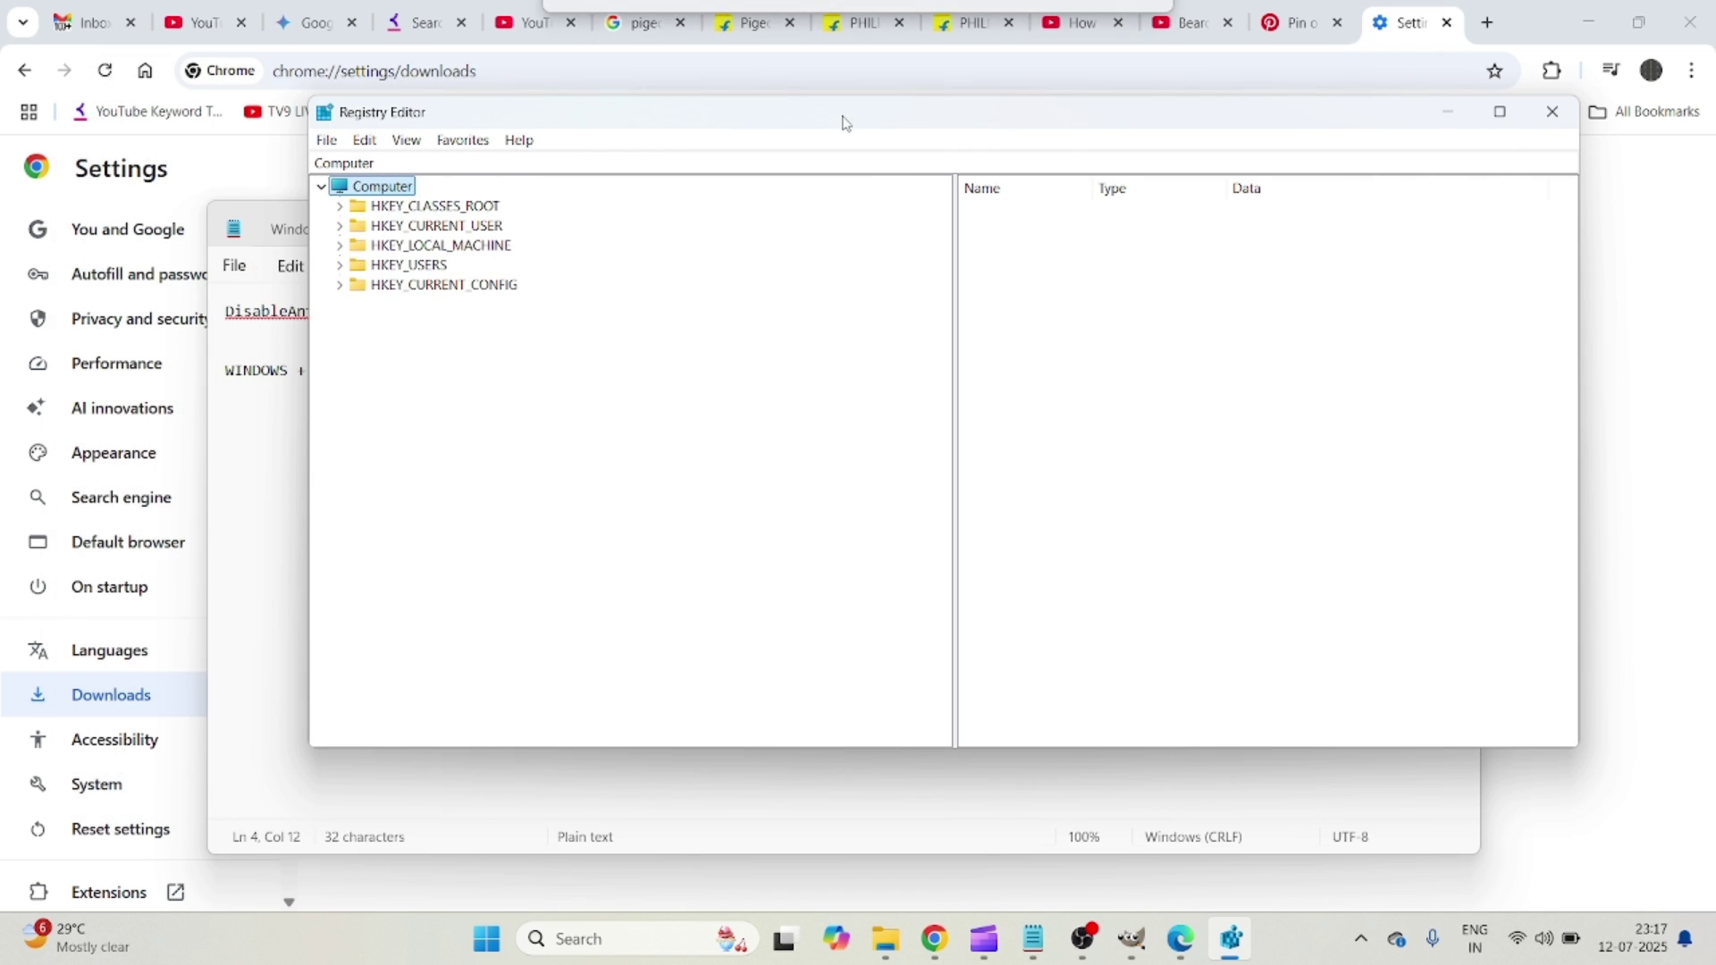
{"action": "left_click", "coordinate": [341, 246]}
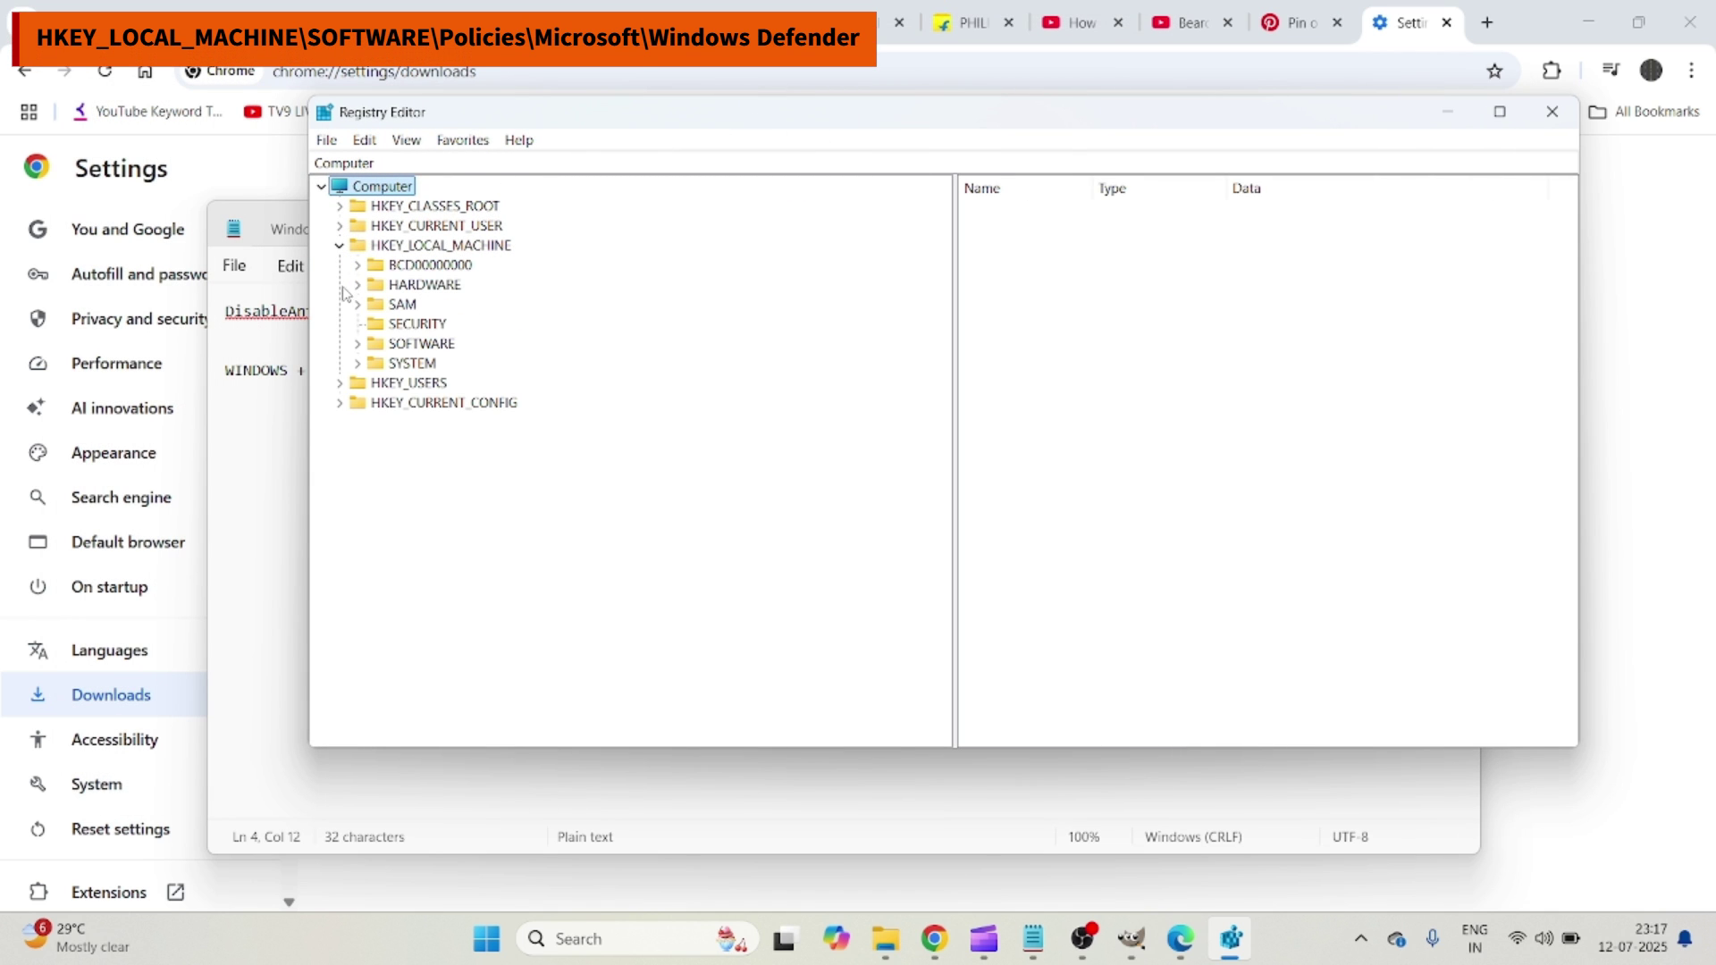
{"action": "left_click", "coordinate": [357, 344]}
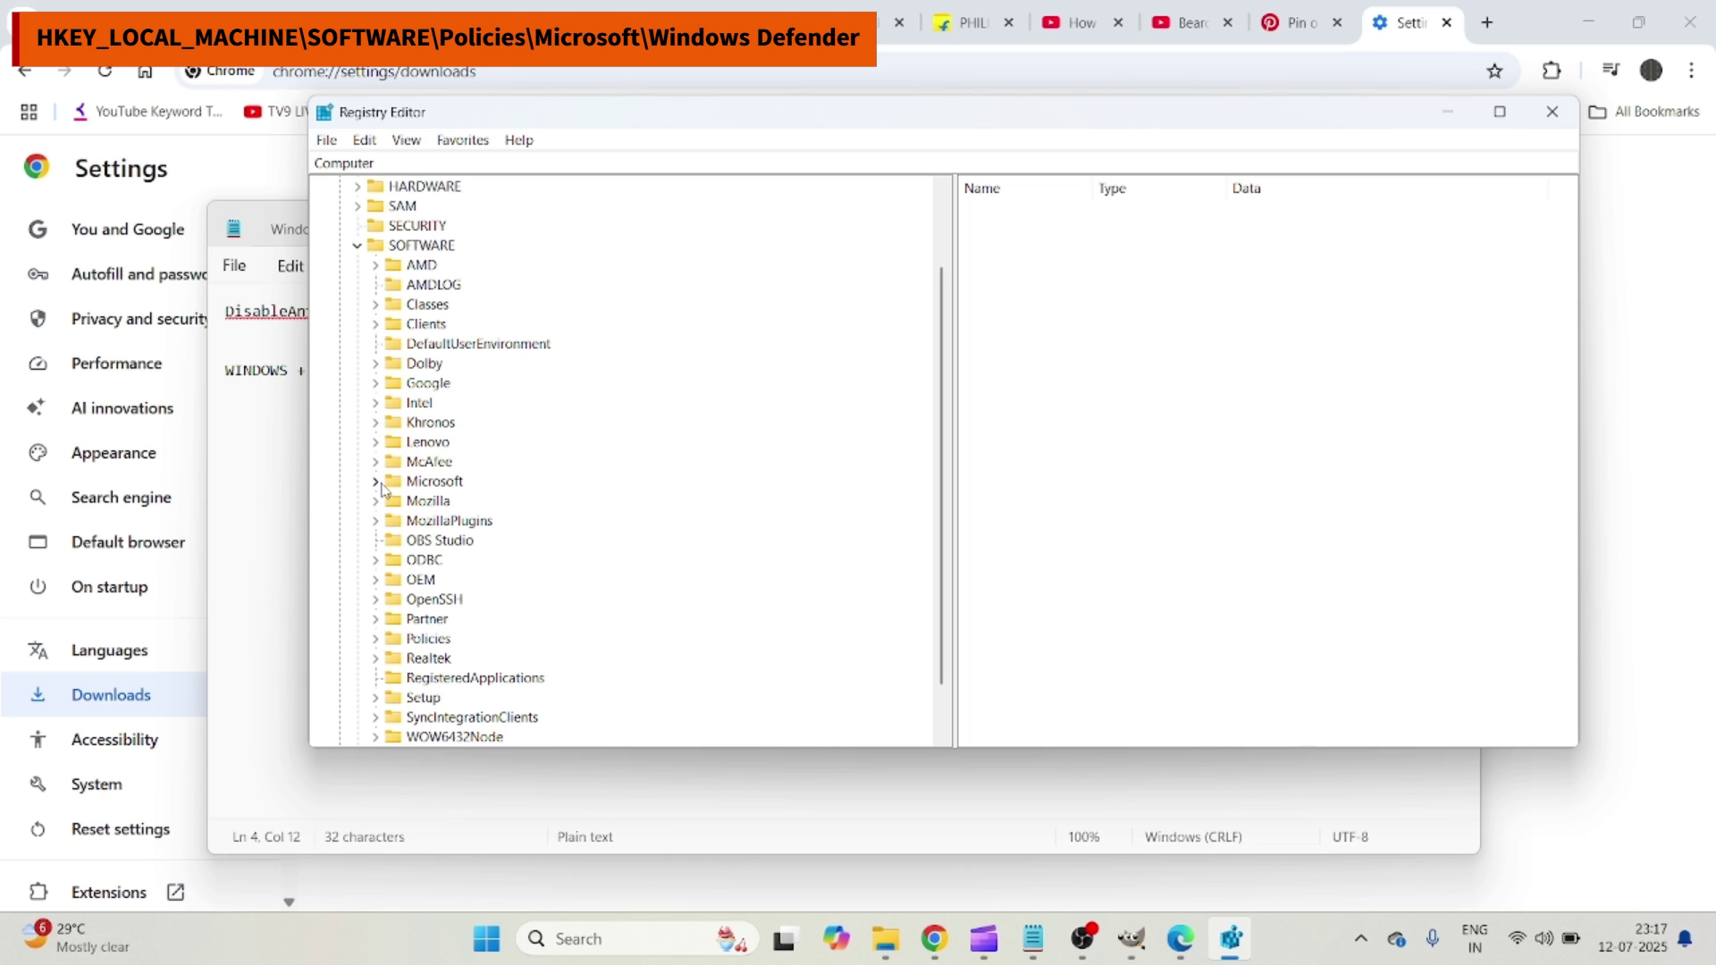
- Select SOFTWARE\Policies\Microsoft\Windows Defender, showing its unset (Default) value
{"action": "left_click", "coordinate": [375, 482]}
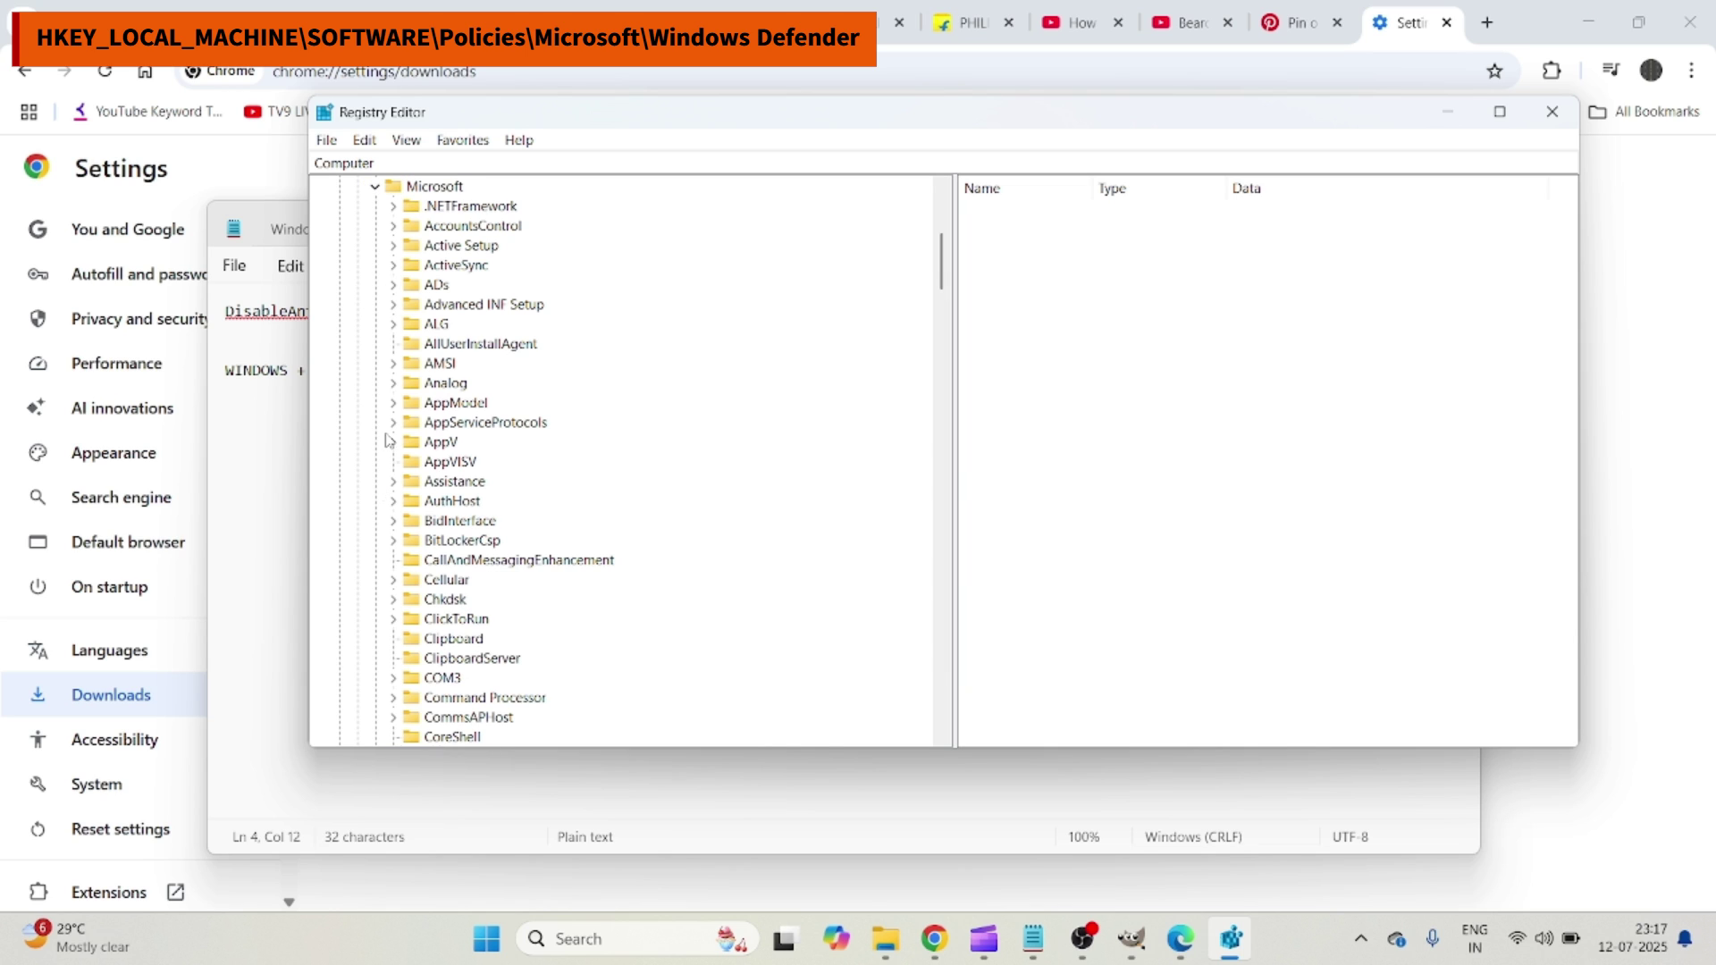
{"action": "left_click", "coordinate": [375, 188]}
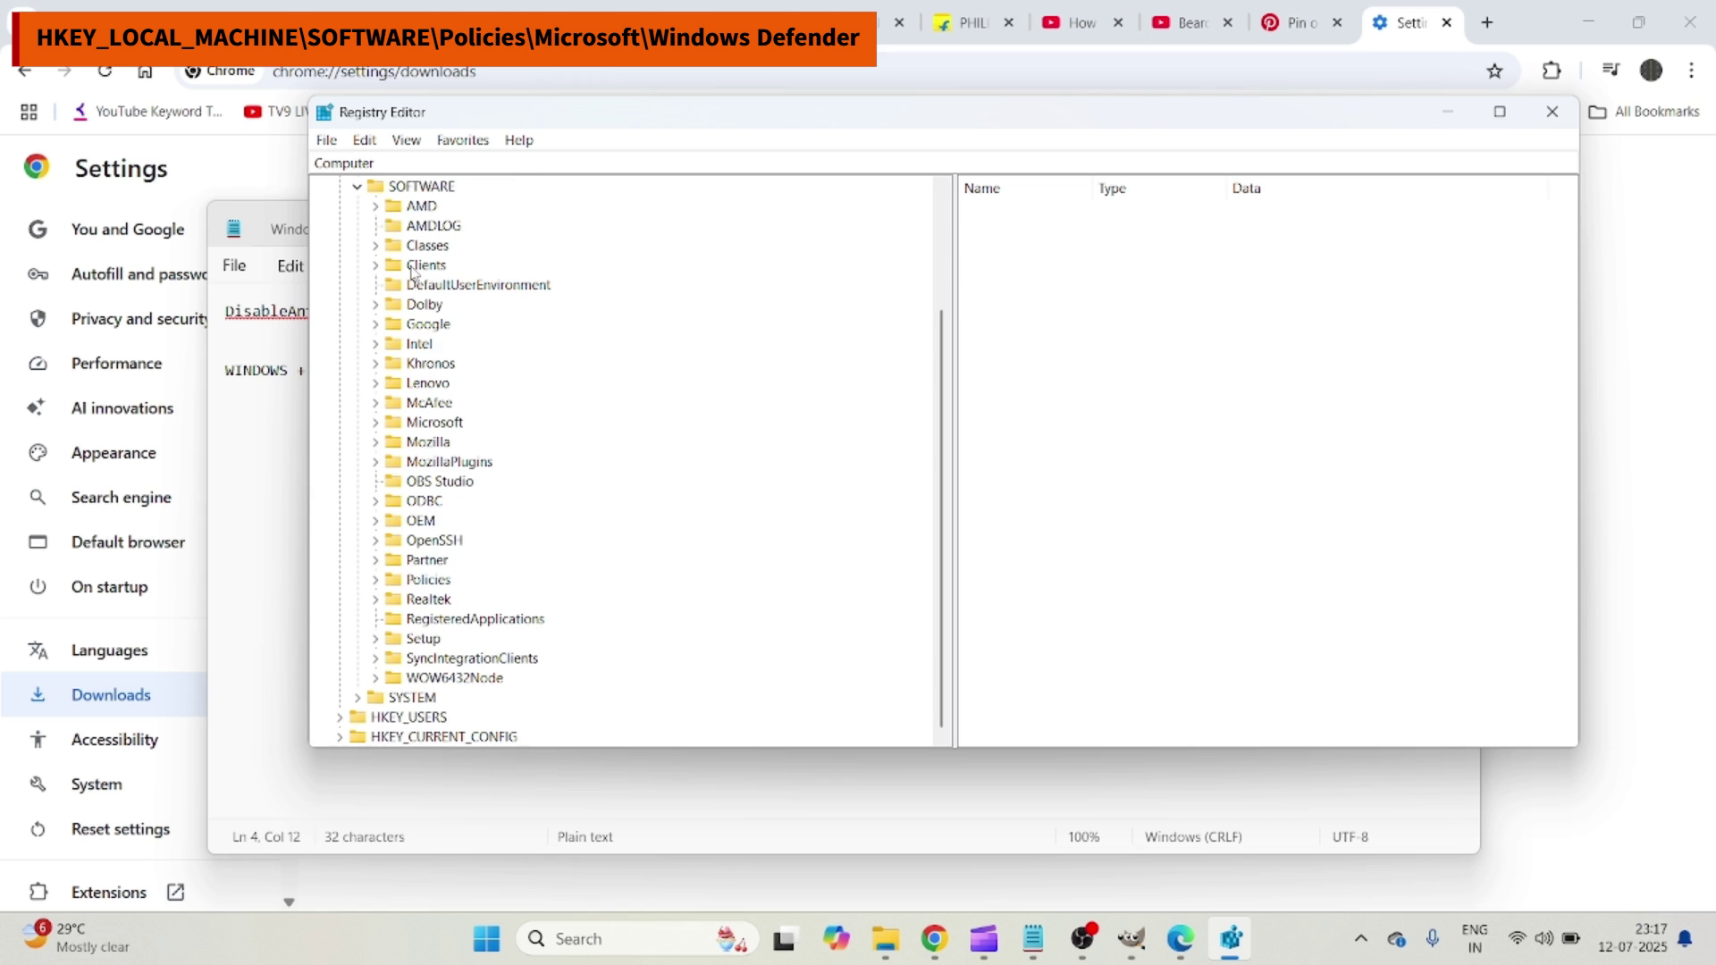
{"action": "left_click", "coordinate": [375, 581]}
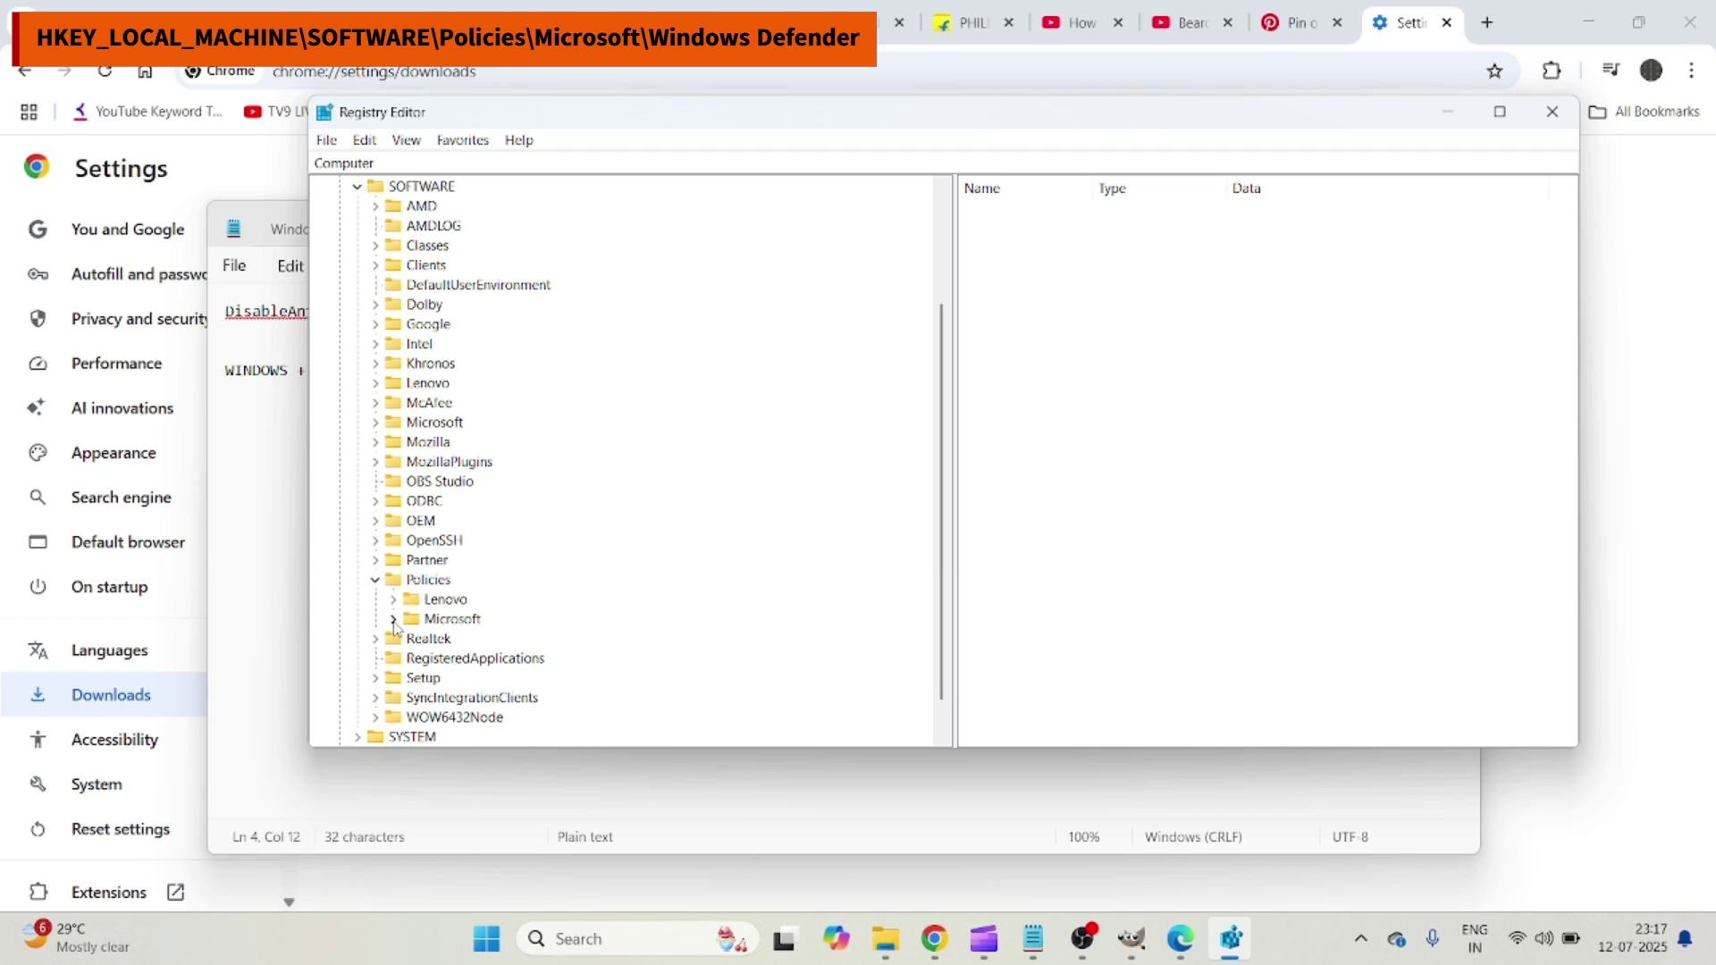
{"action": "left_click", "coordinate": [393, 618]}
{"action": "scroll", "coordinate": [475, 618], "scroll_direction": "down", "scroll_amount": 1}
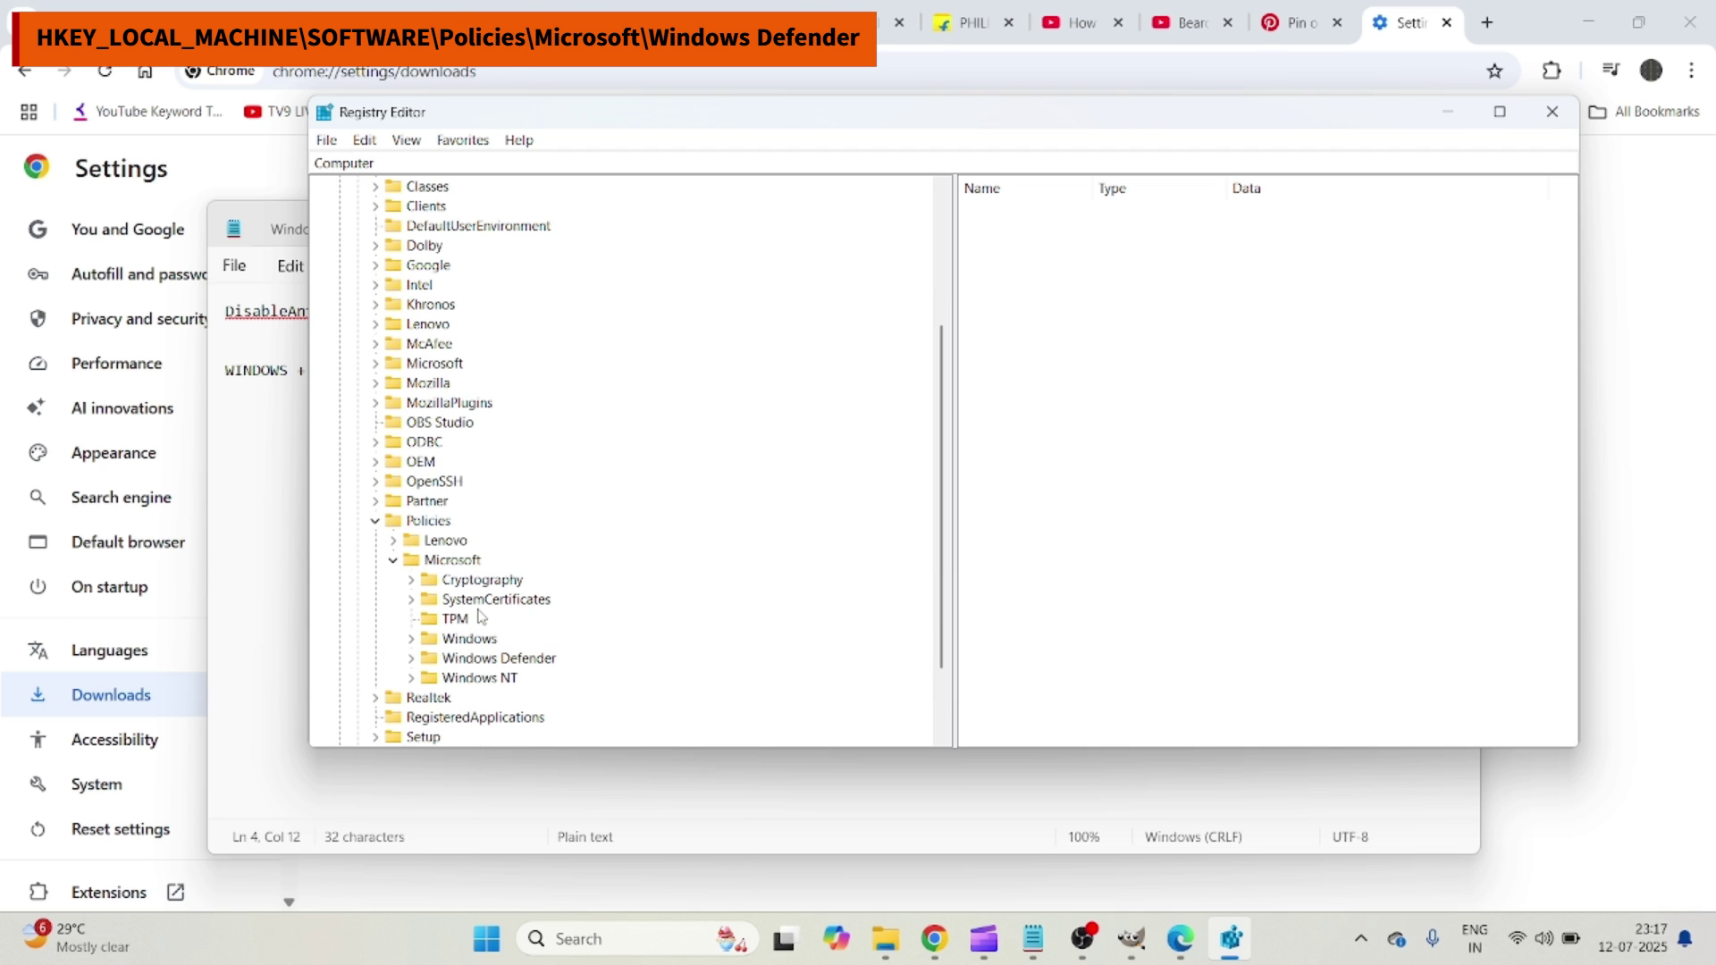
{"action": "left_click", "coordinate": [458, 661]}
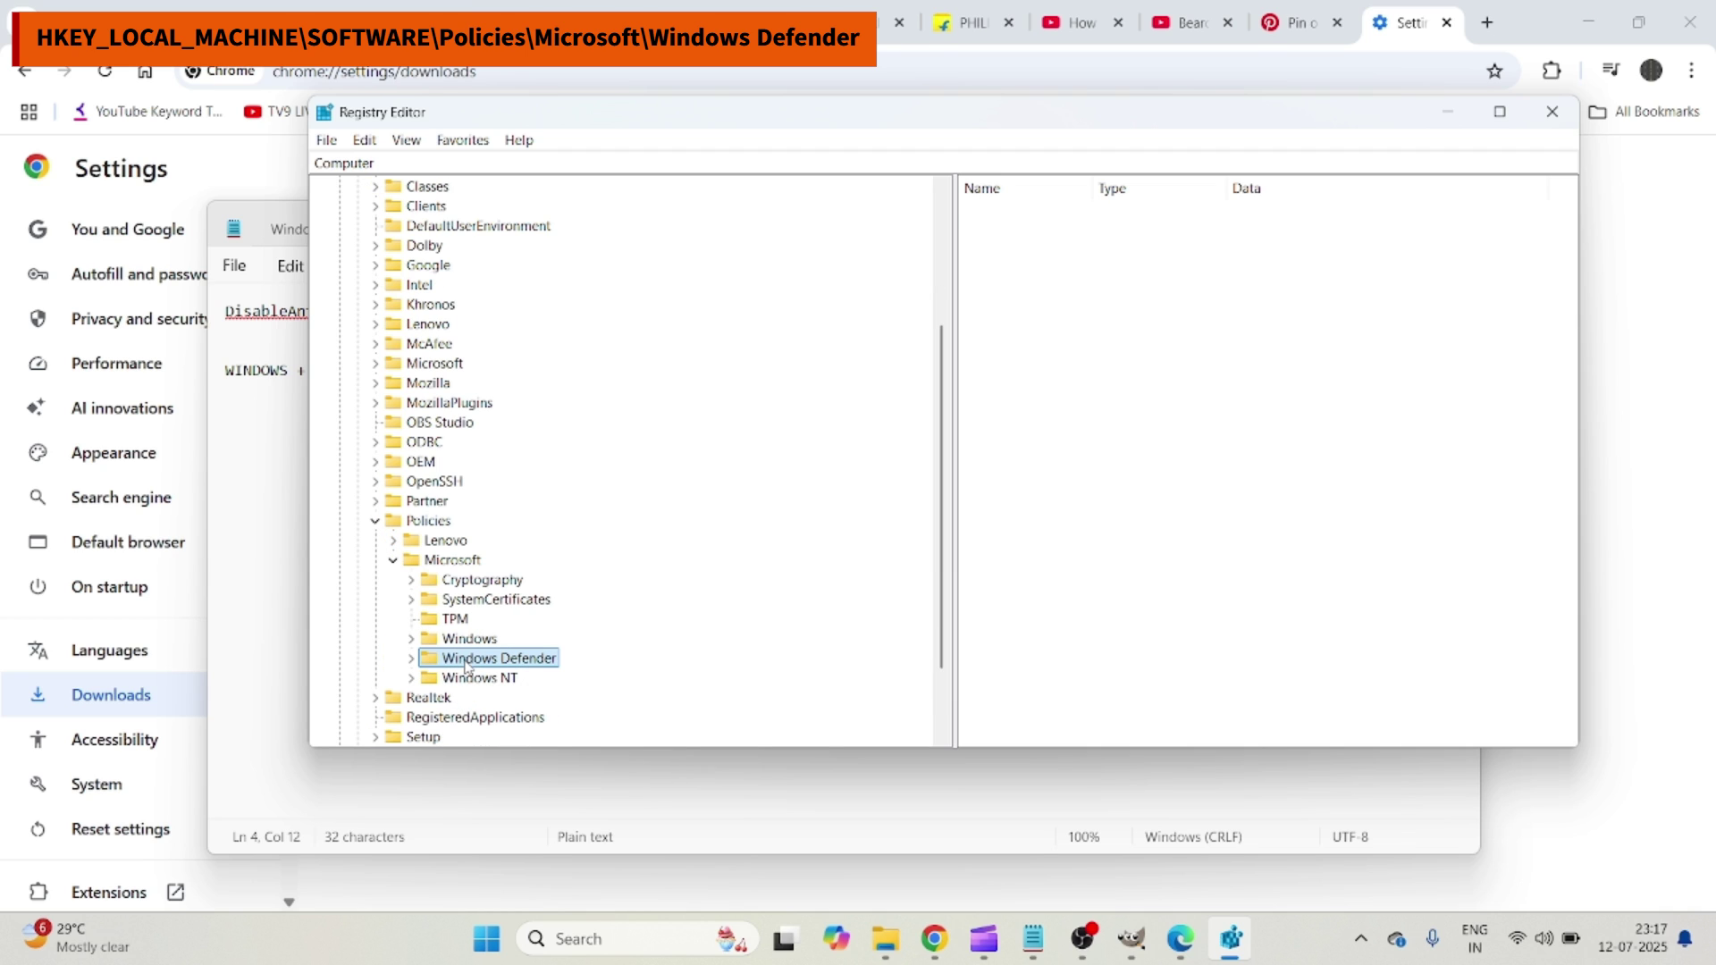
{"action": "left_click", "coordinate": [412, 659]}
{"action": "left_click", "coordinate": [411, 660]}
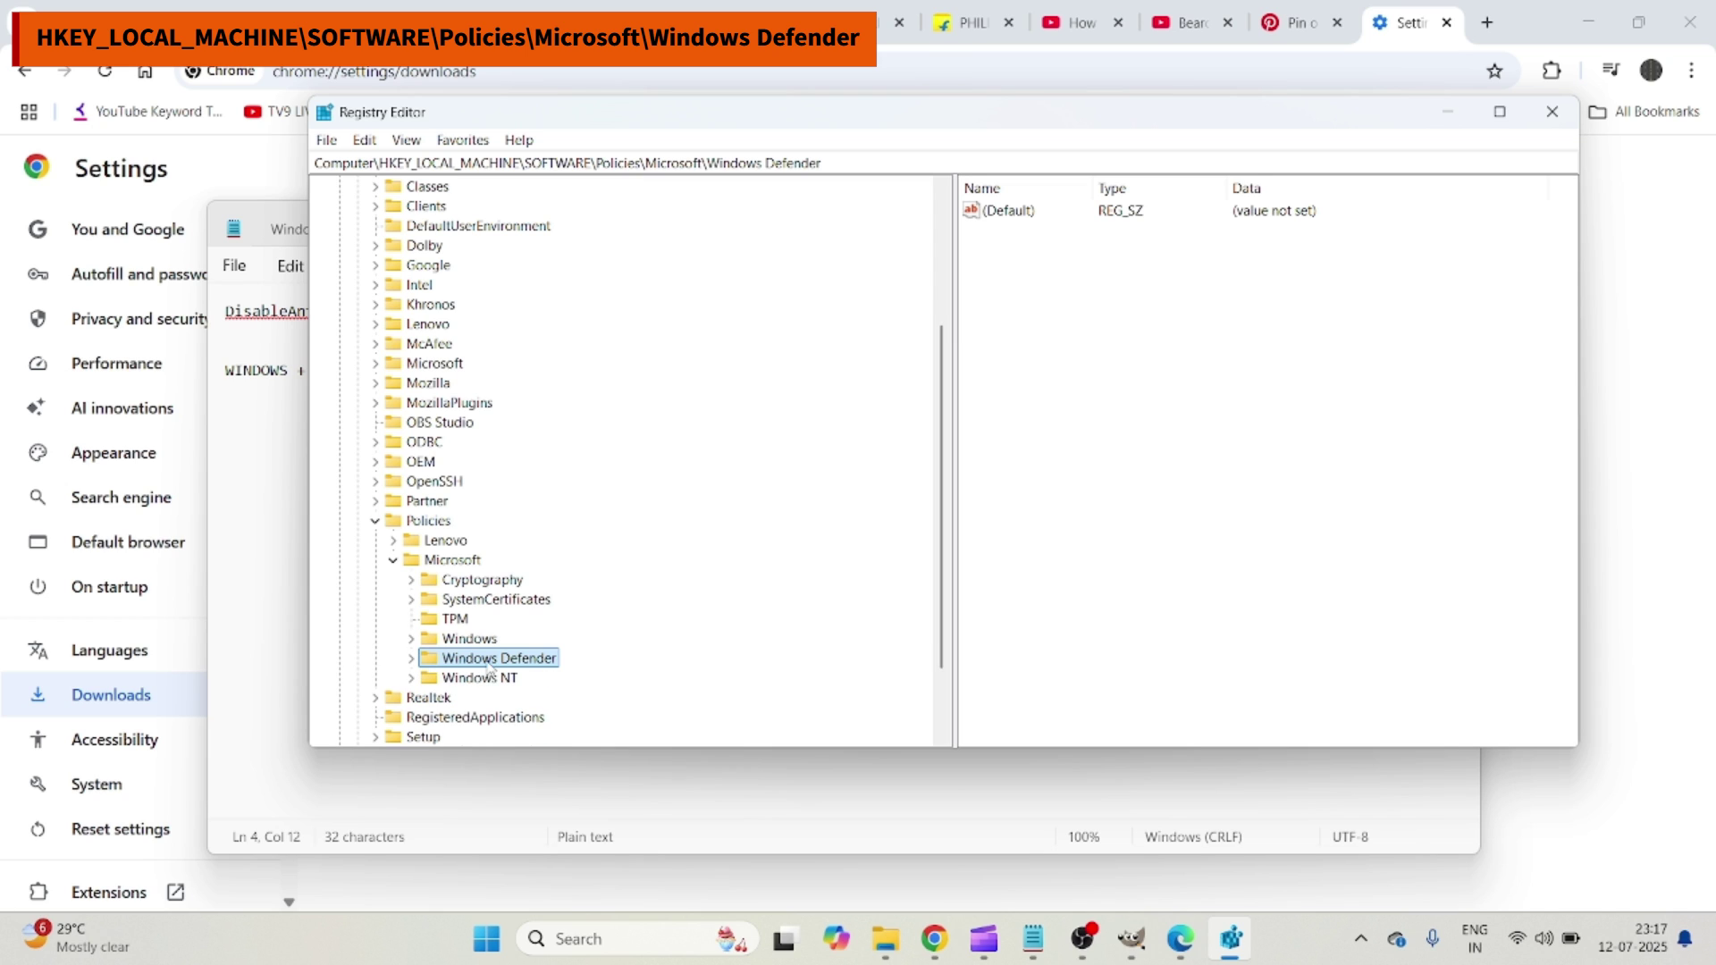
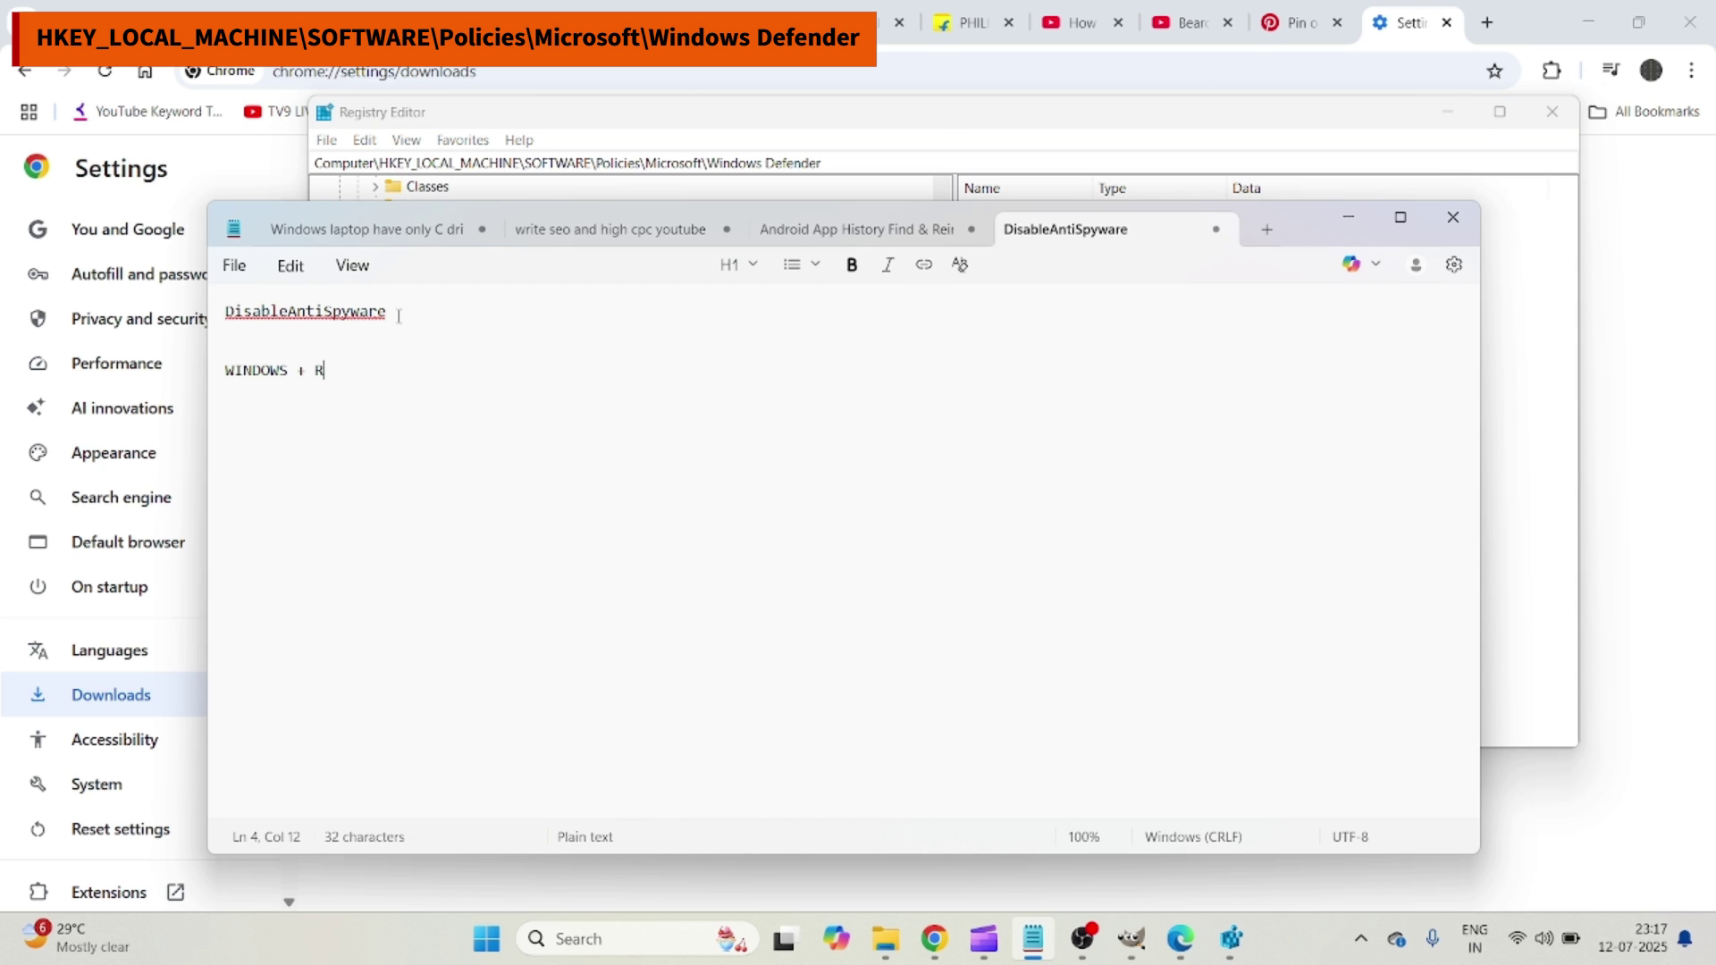
- Select the text 'DisableAntiSpyware' on the first line of the Notepad note
{"action": "left_click_drag", "start_coordinate": [398, 315], "coordinate": [221, 312]}
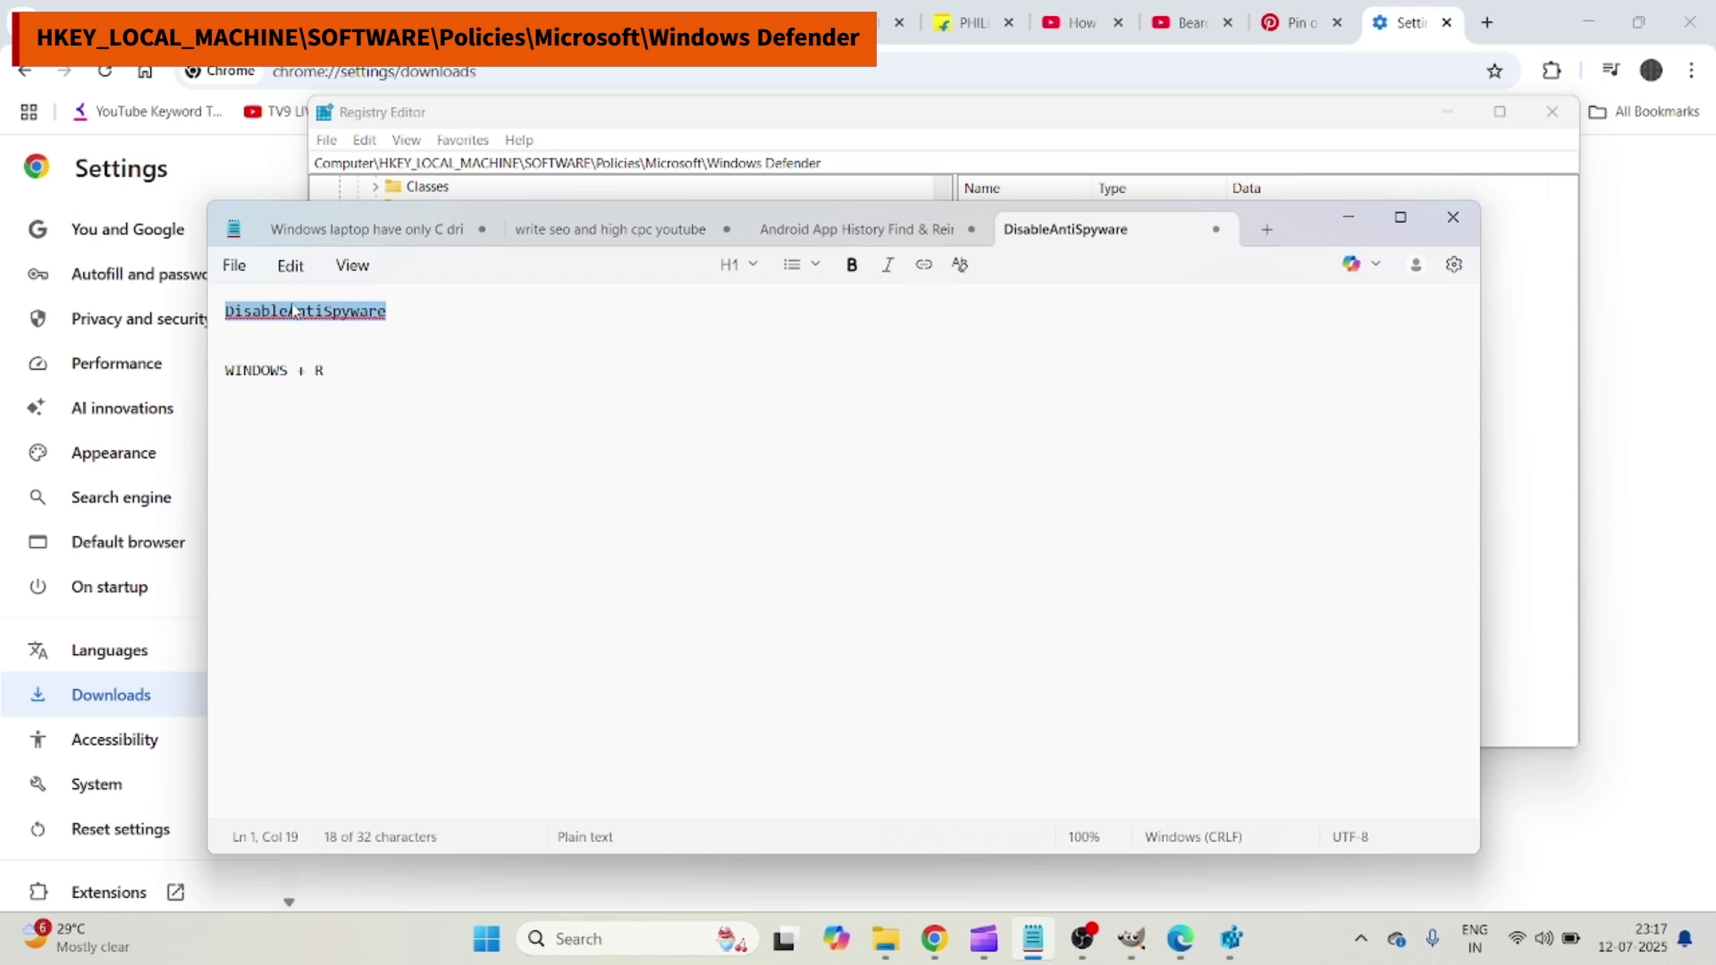
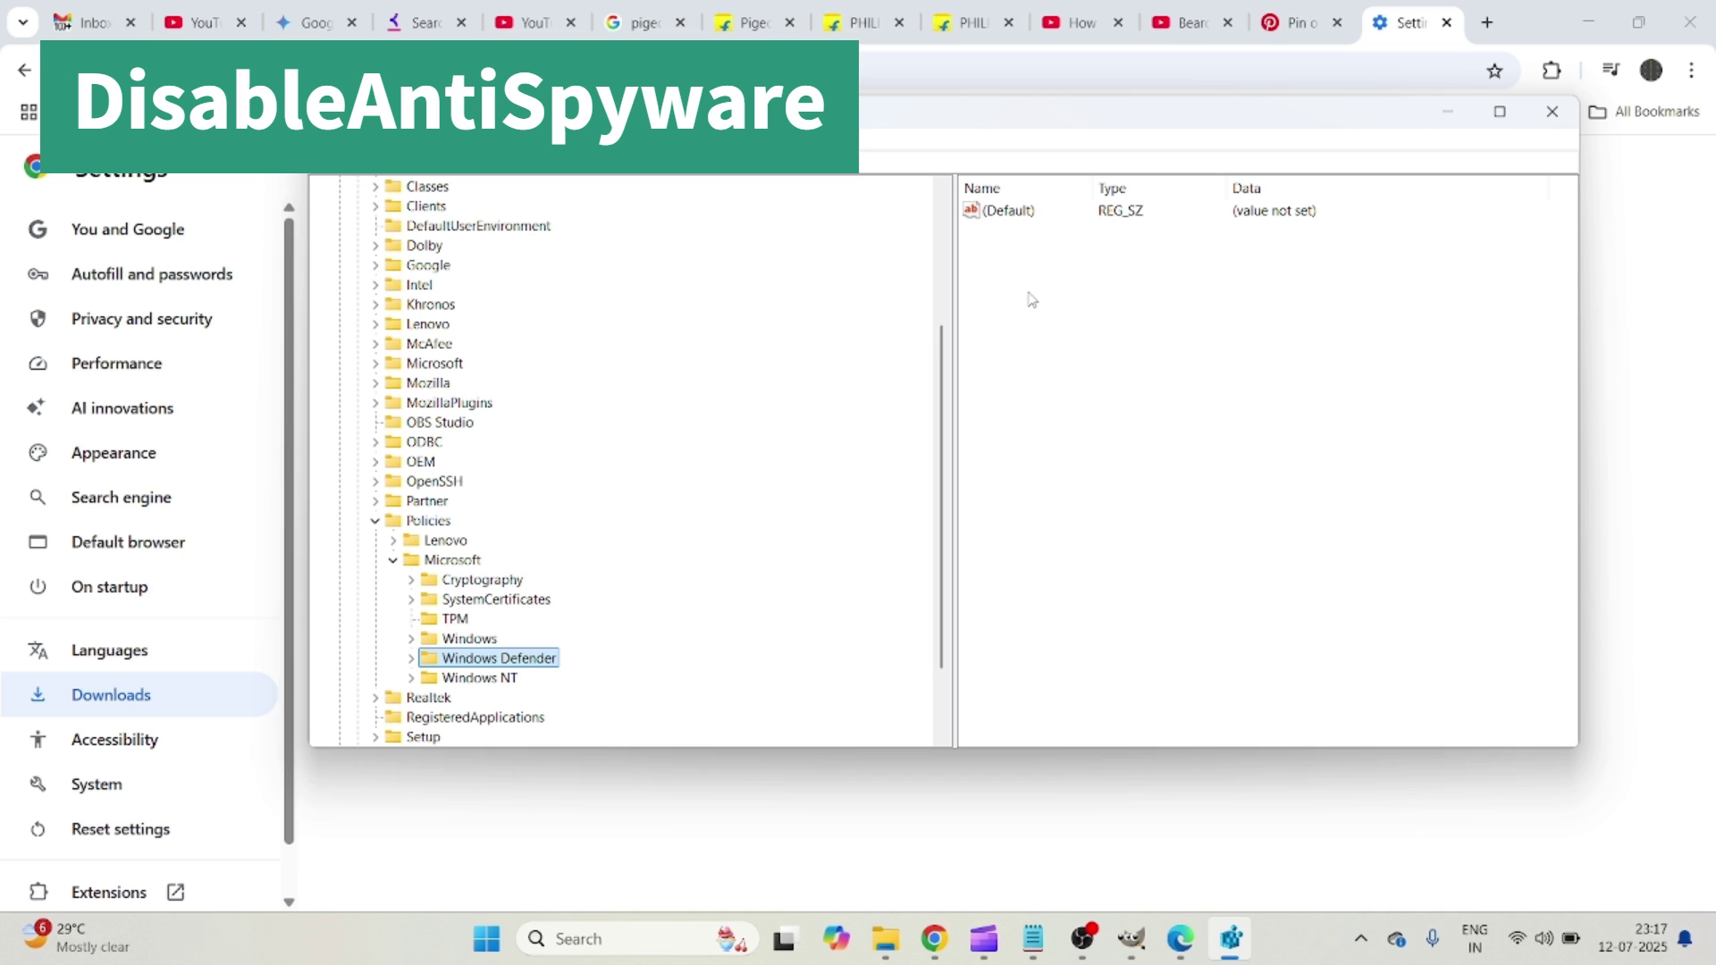
- Create a new DWORD (32-bit) value, 'New Value #1', in the Windows Defender key
{"action": "right_click", "coordinate": [1065, 301]}
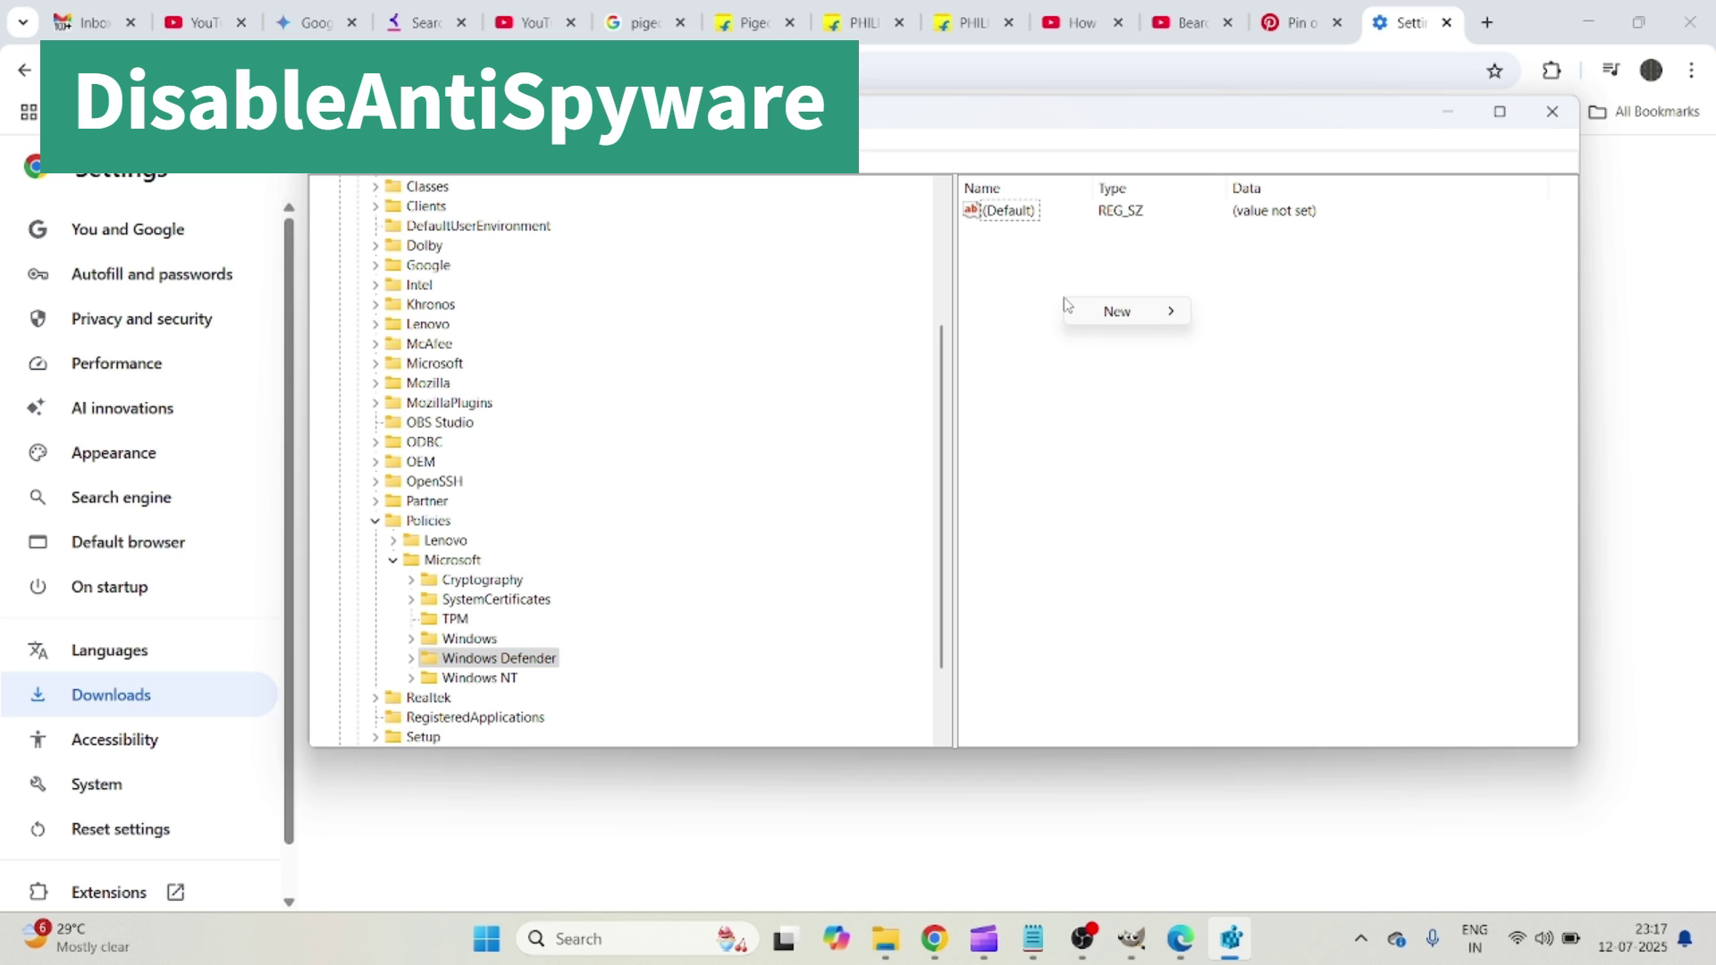
{"action": "mouse_move", "coordinate": [1115, 314]}
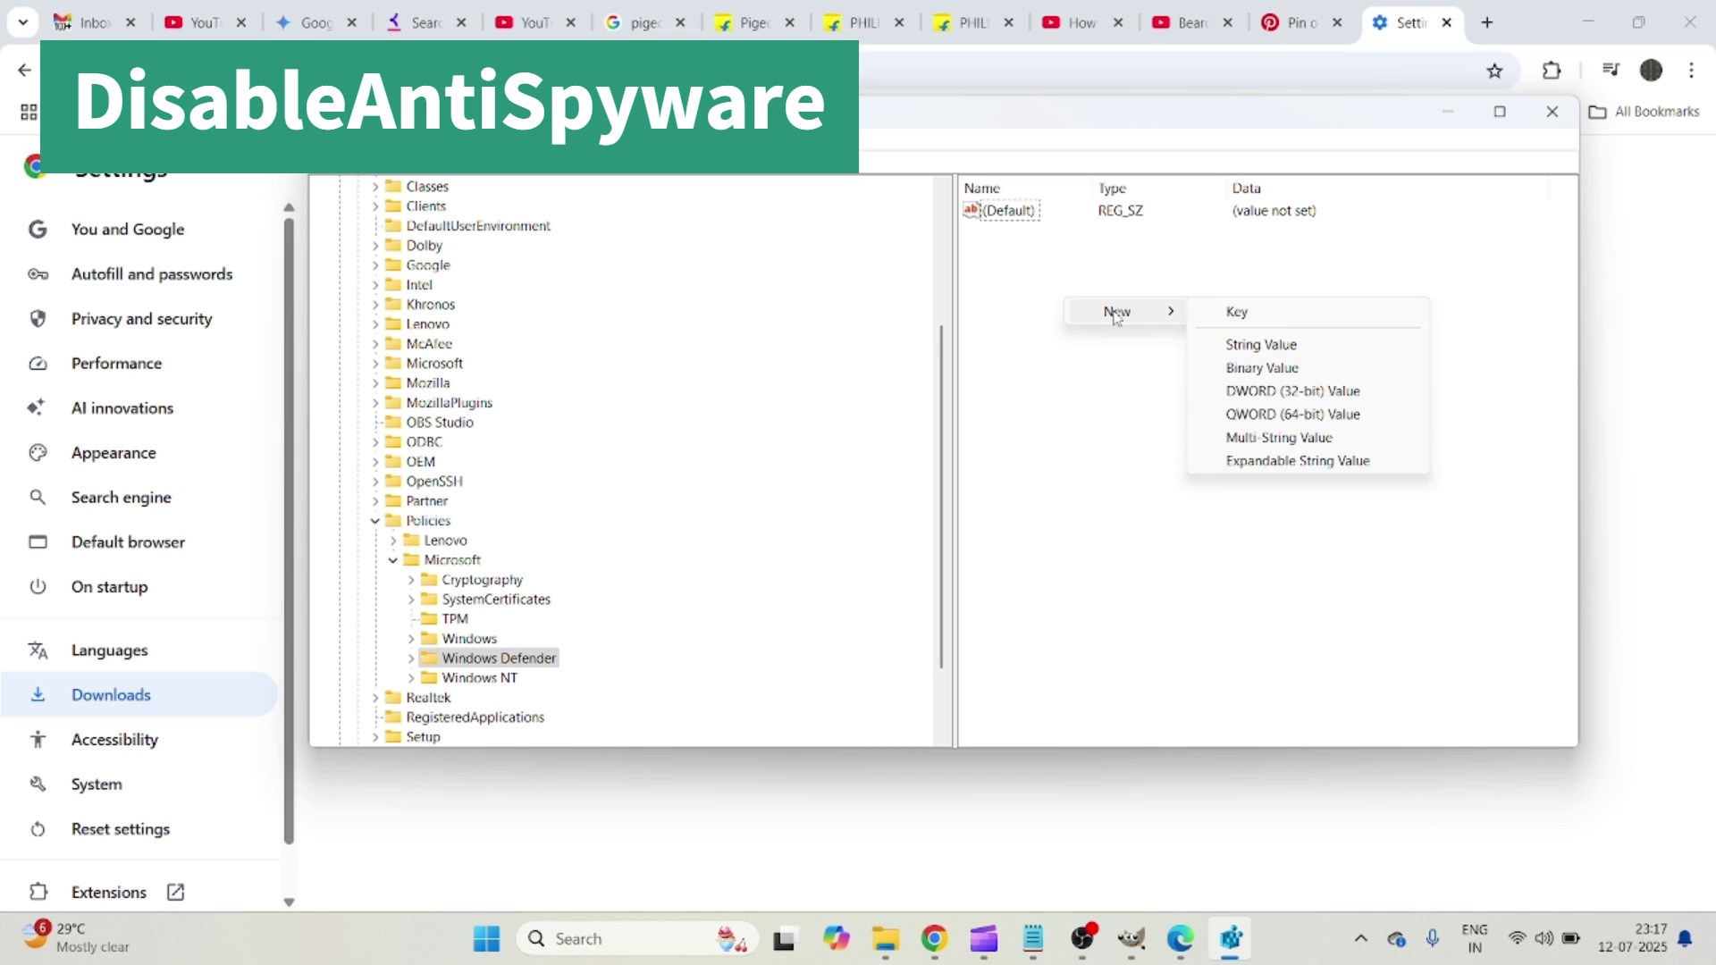
{"action": "left_click", "coordinate": [1267, 393]}
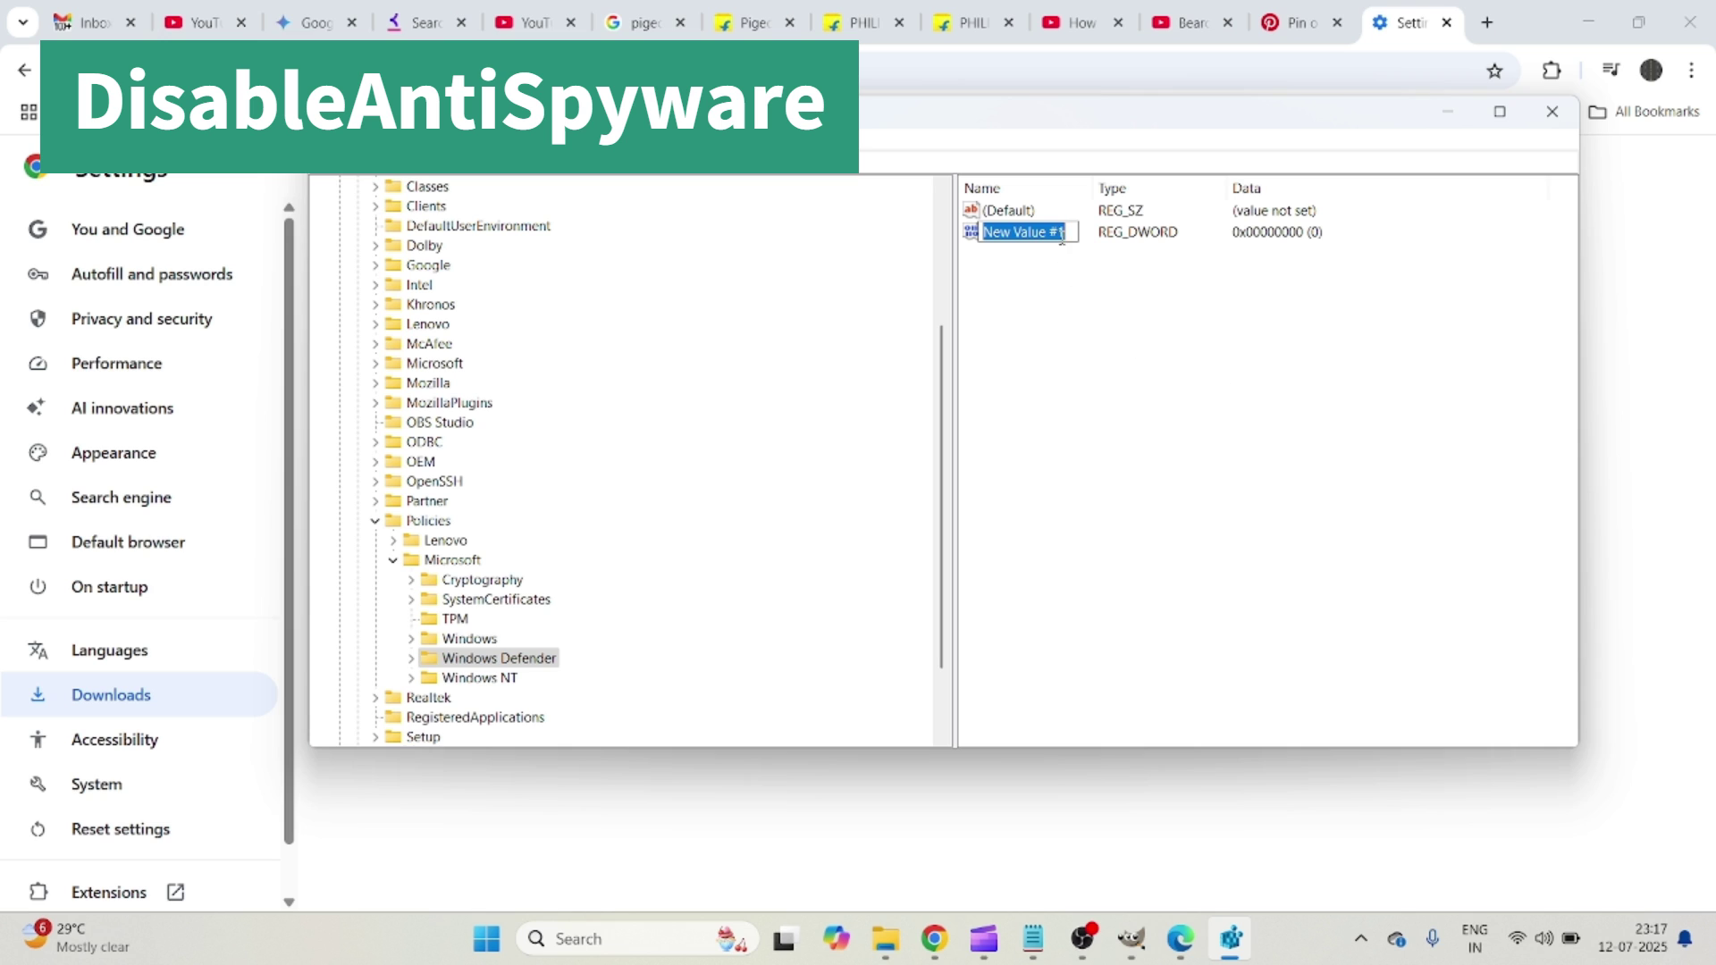
- Bring up the Notepad notes and select the name 'DisableAntiSpyware' for copying
{"action": "left_click", "coordinate": [1032, 939]}
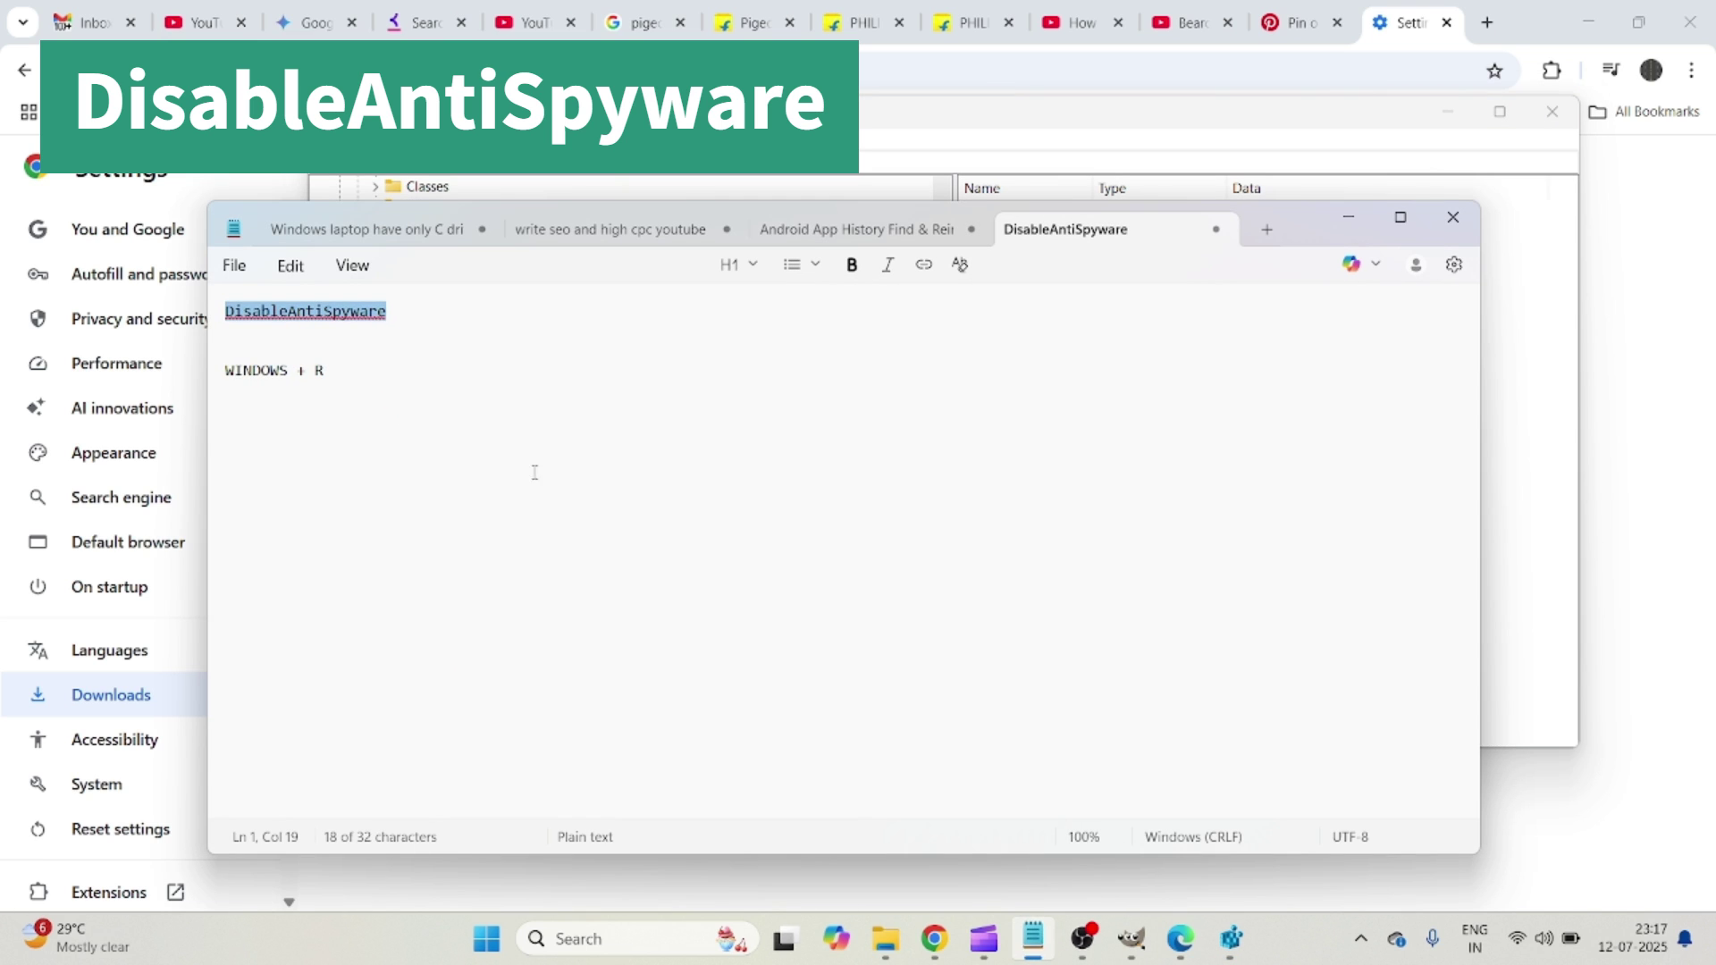
{"action": "left_click", "coordinate": [393, 311]}
{"action": "left_click_drag", "start_coordinate": [398, 311], "coordinate": [221, 317]}
{"action": "right_click", "coordinate": [275, 313]}
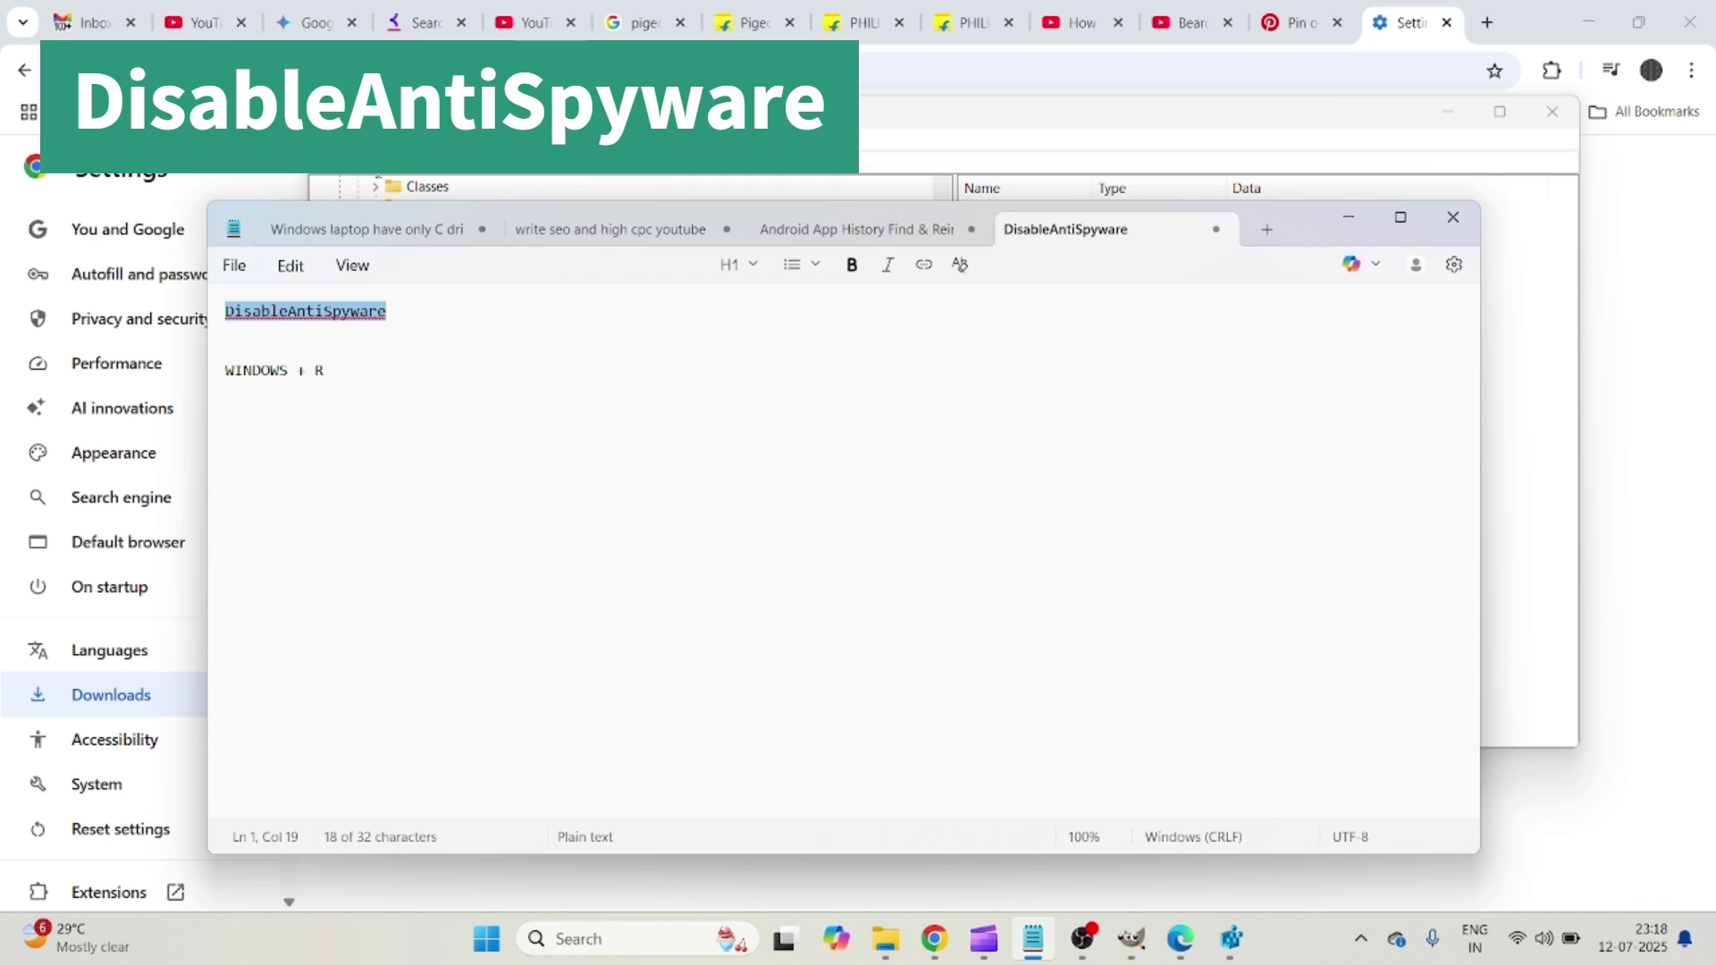
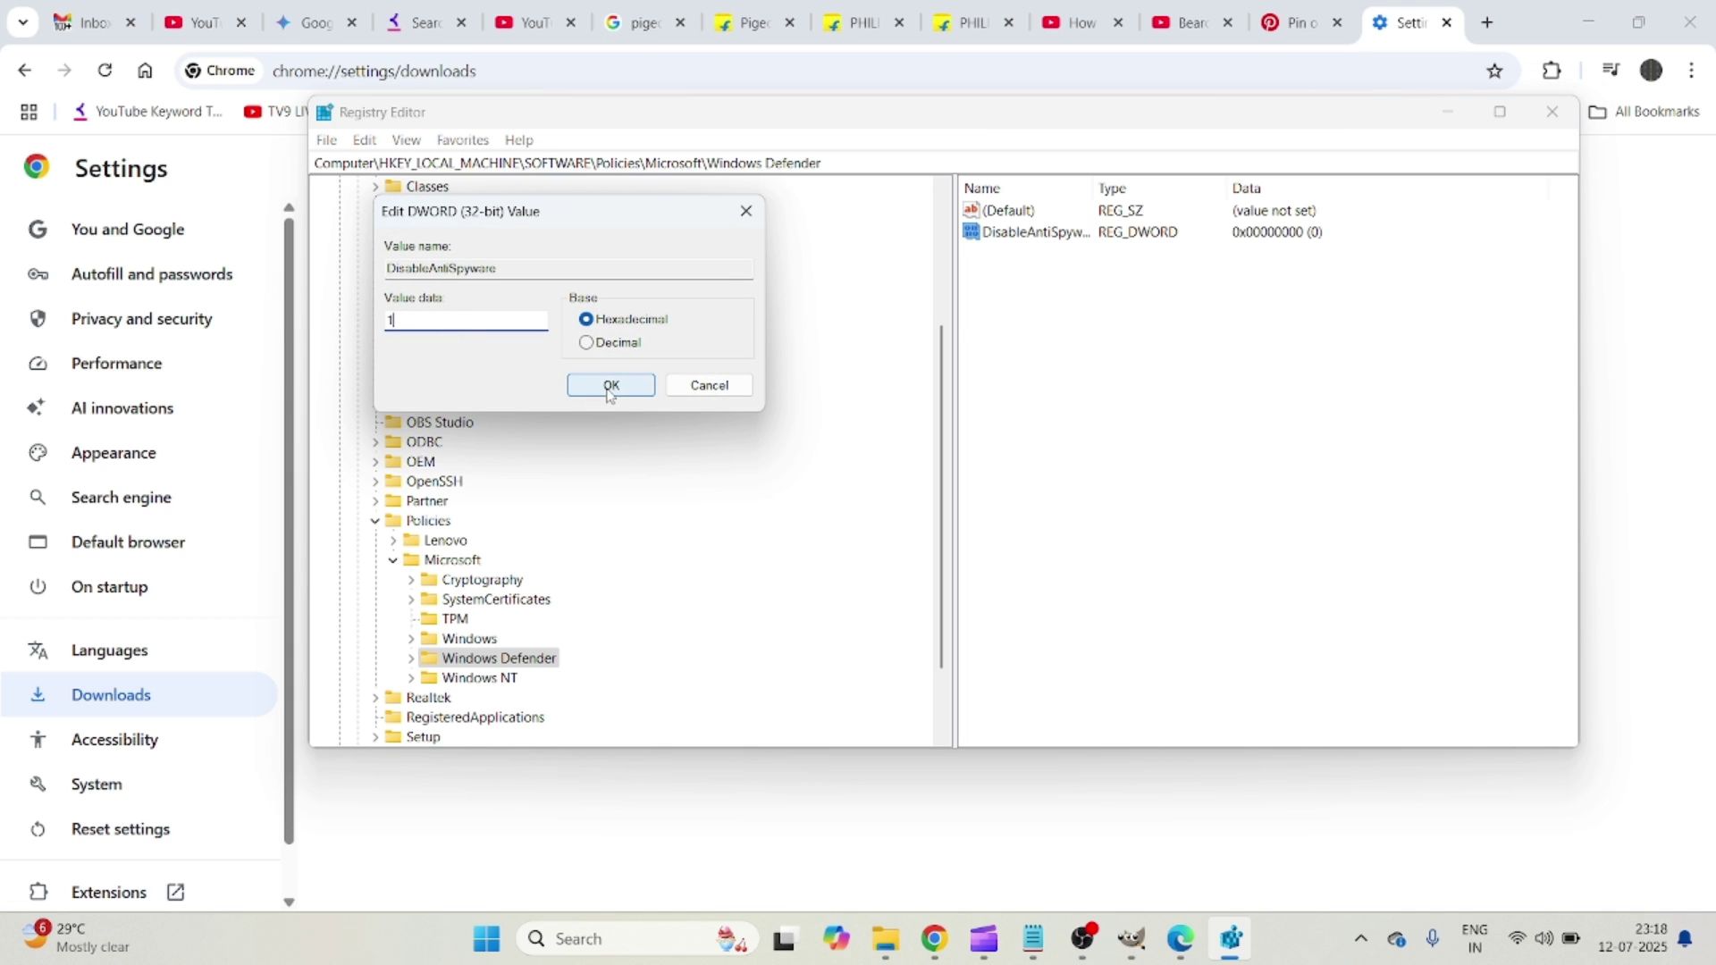
- Save the DisableAntiSpyware DWORD under Windows Defender policies with value 1
{"action": "left_click", "coordinate": [611, 387]}
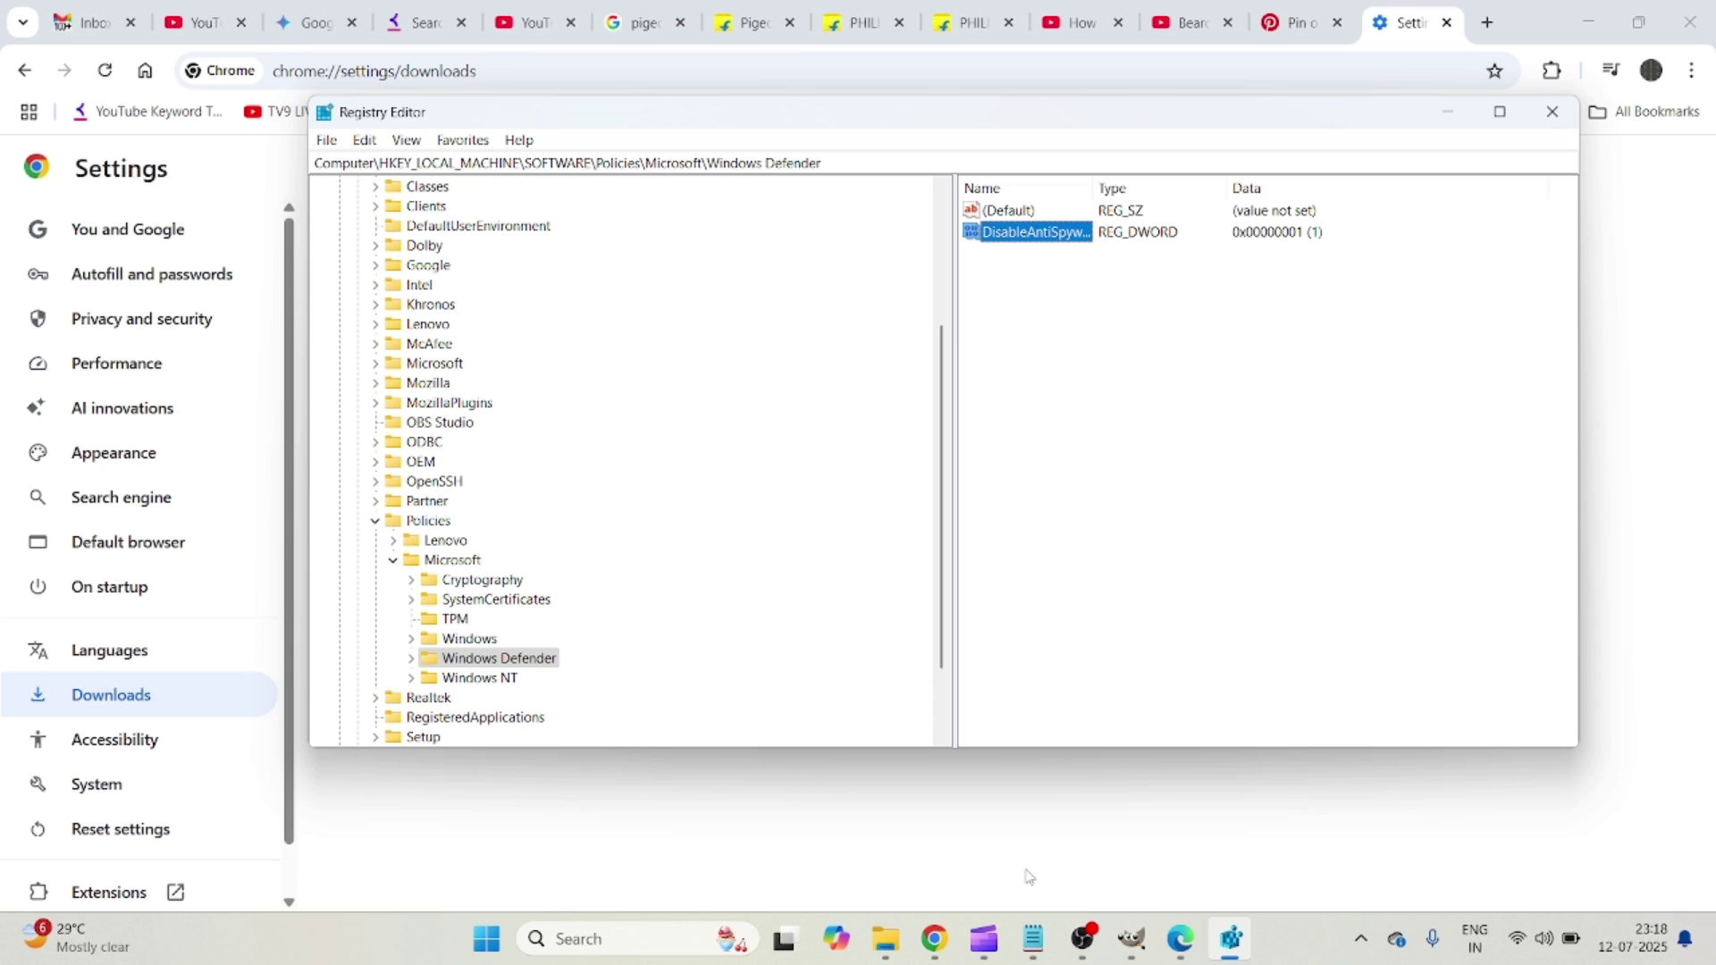
- Switch back to Chrome's Downloads settings page
{"action": "left_click", "coordinate": [935, 939]}
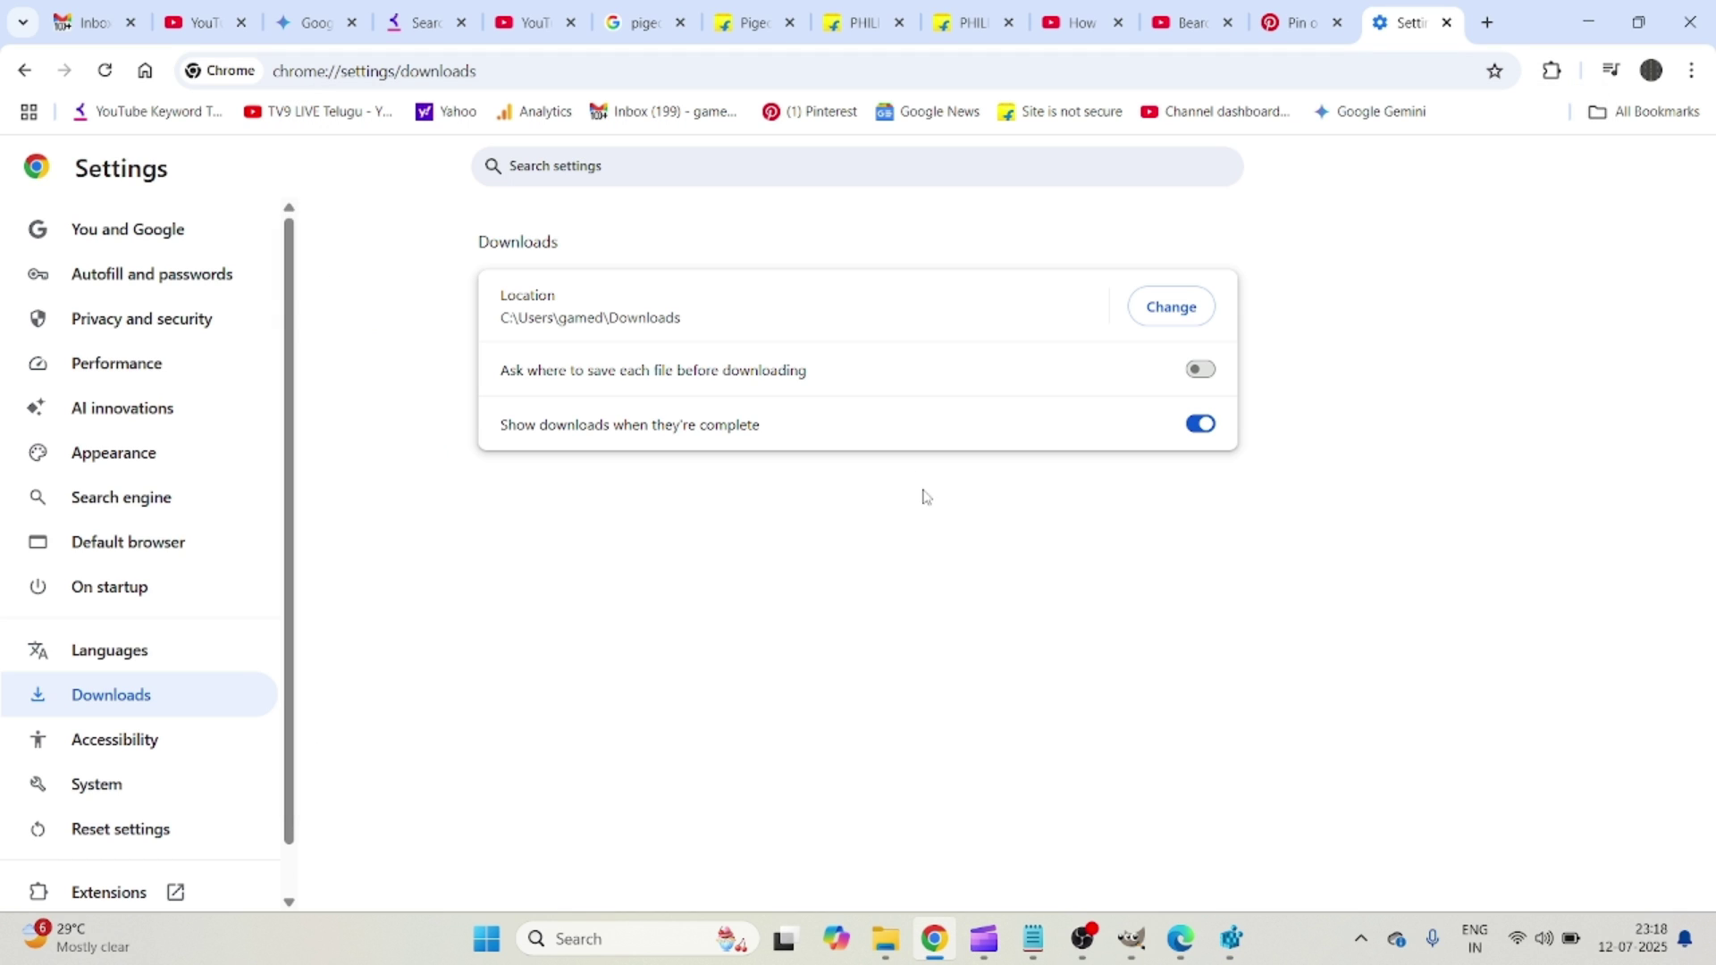
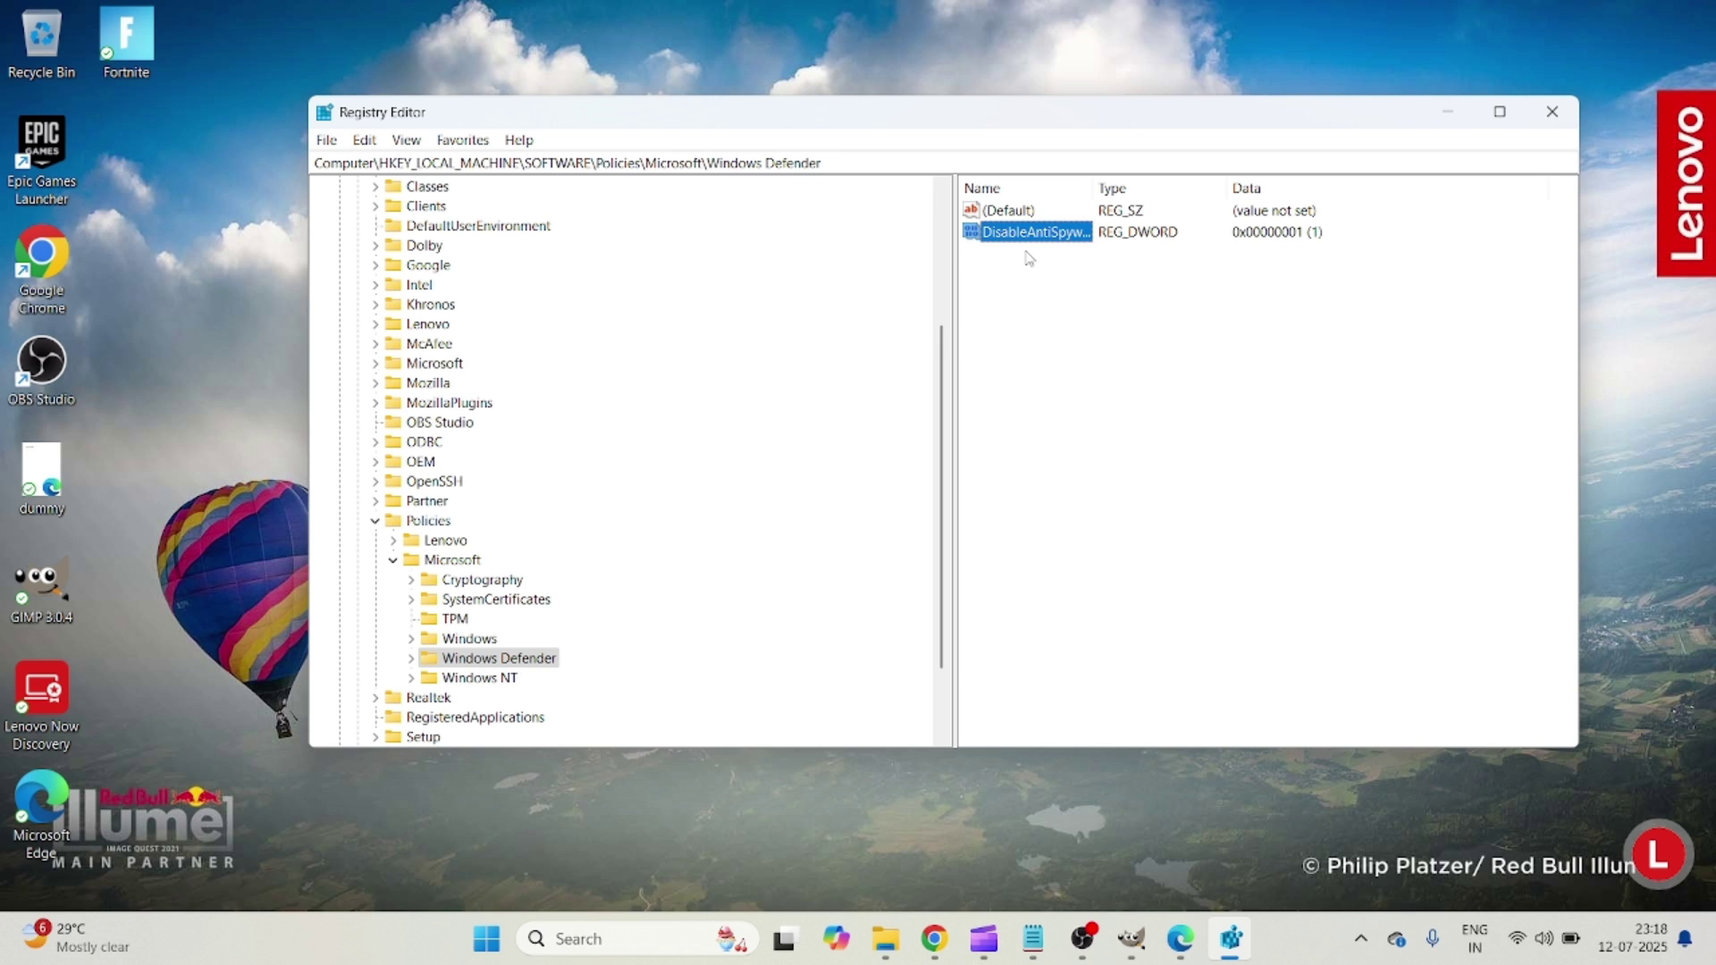
- Bring up the Start menu's power options to restart the PC
{"action": "left_click", "coordinate": [487, 939]}
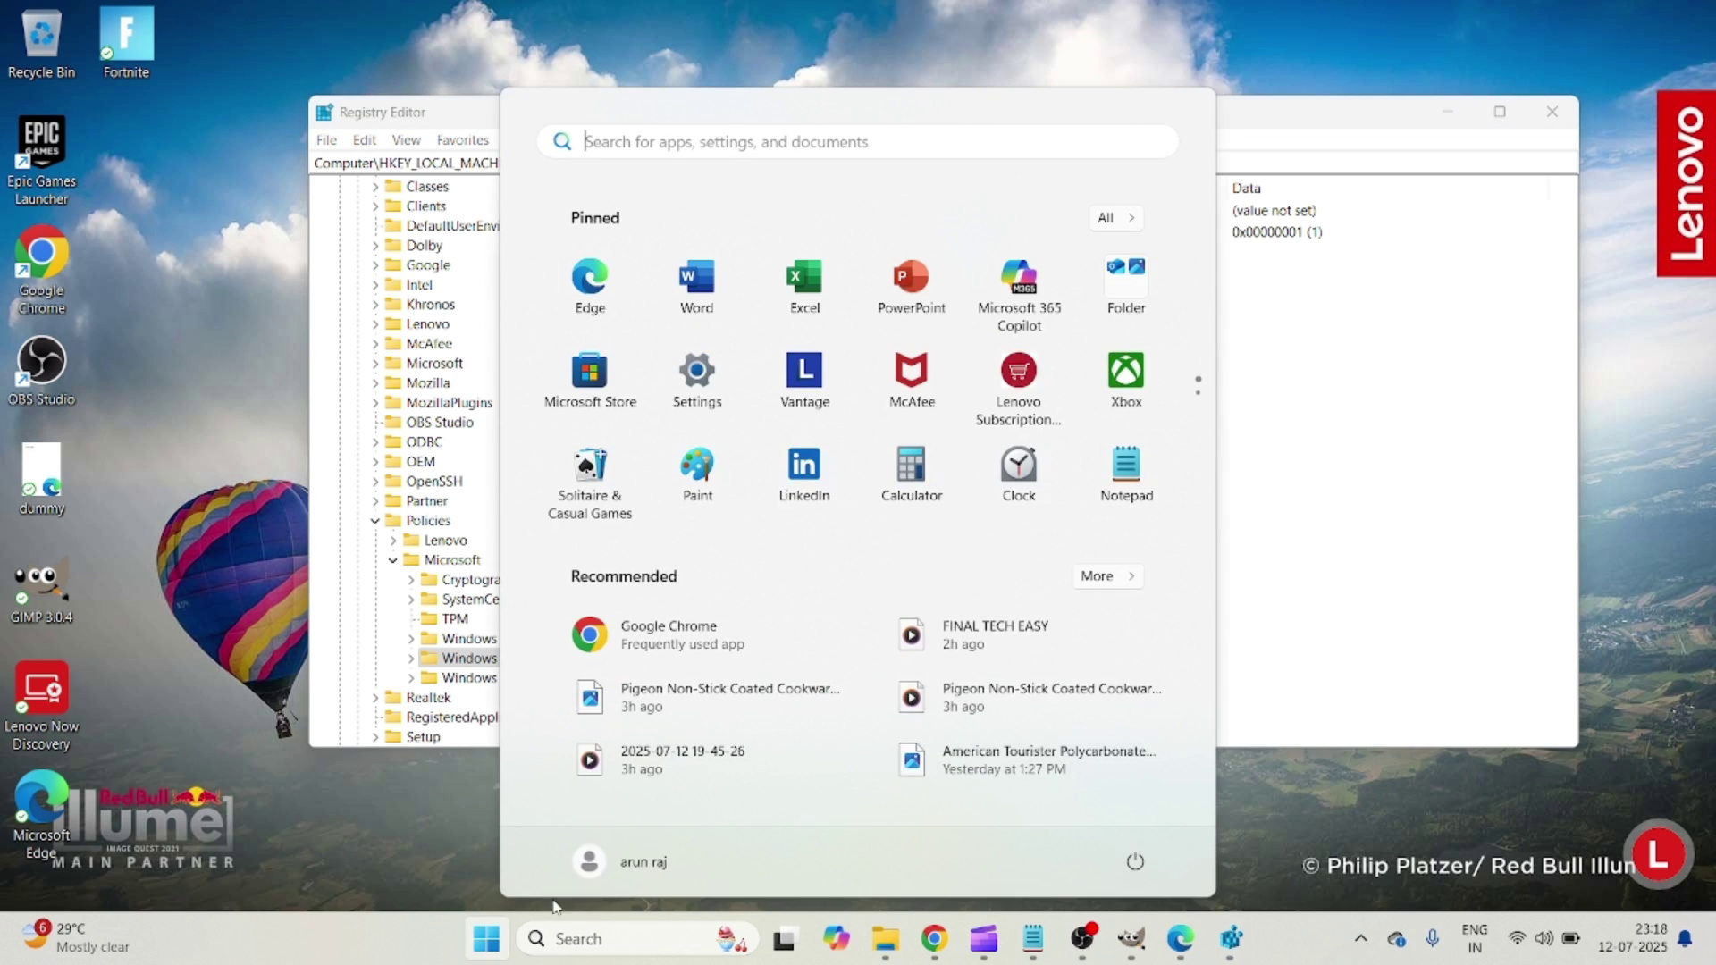
{"action": "left_click", "coordinate": [1135, 862]}
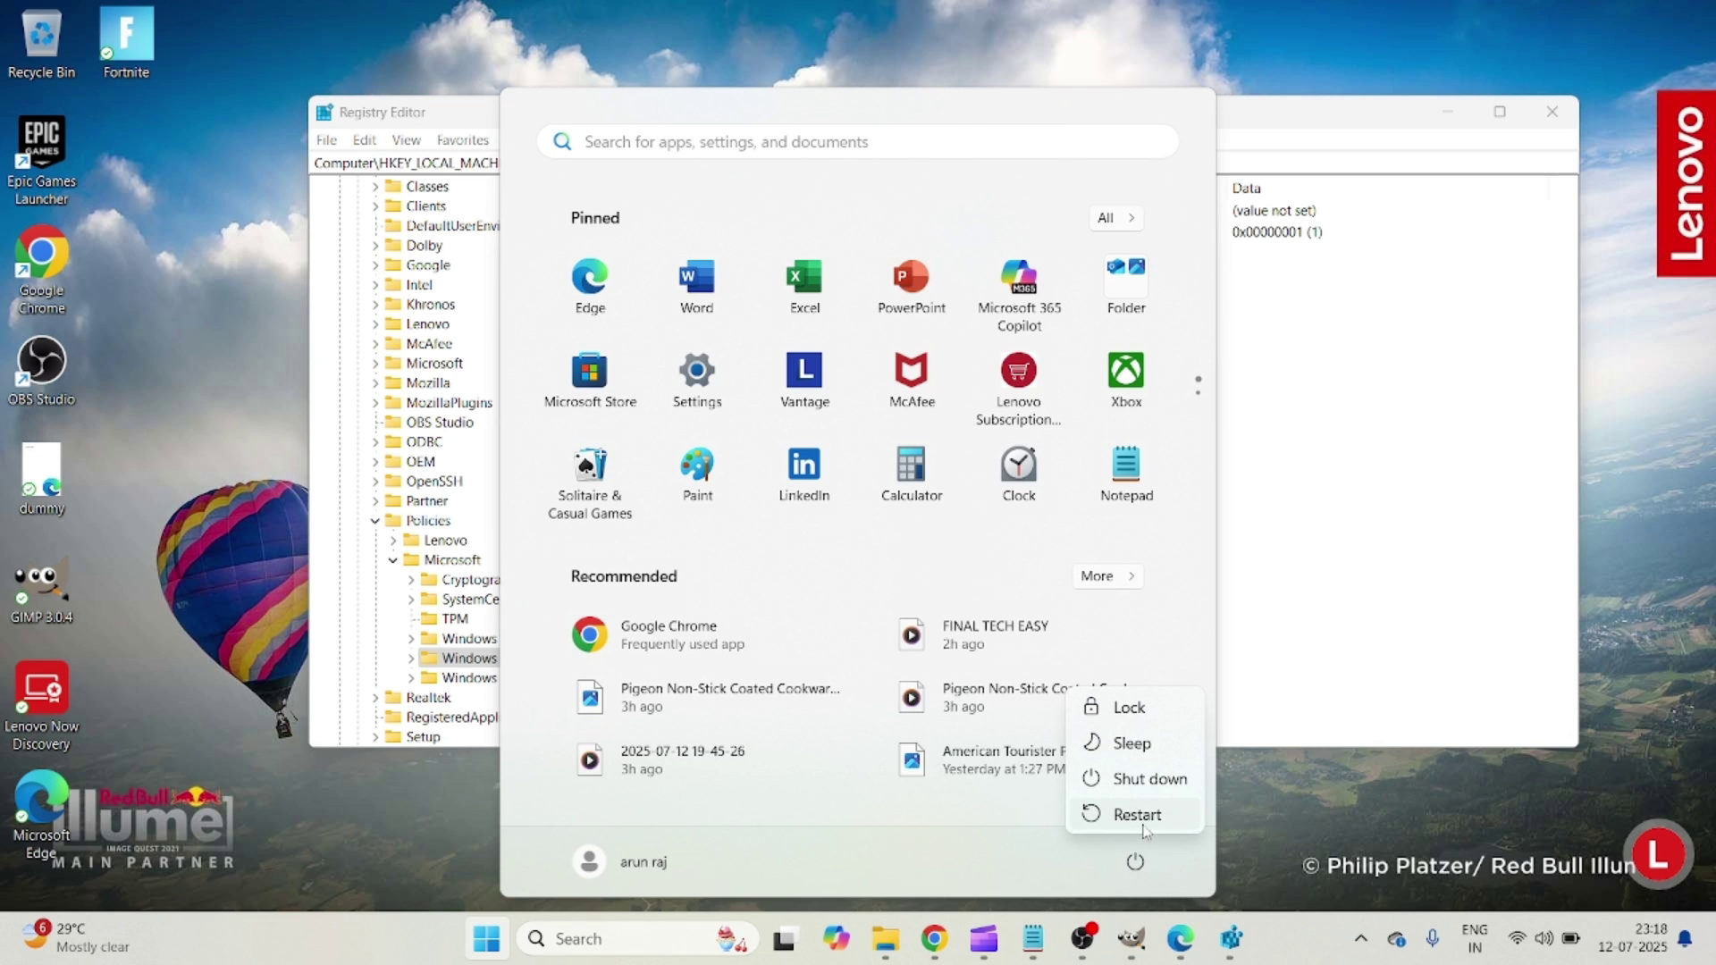
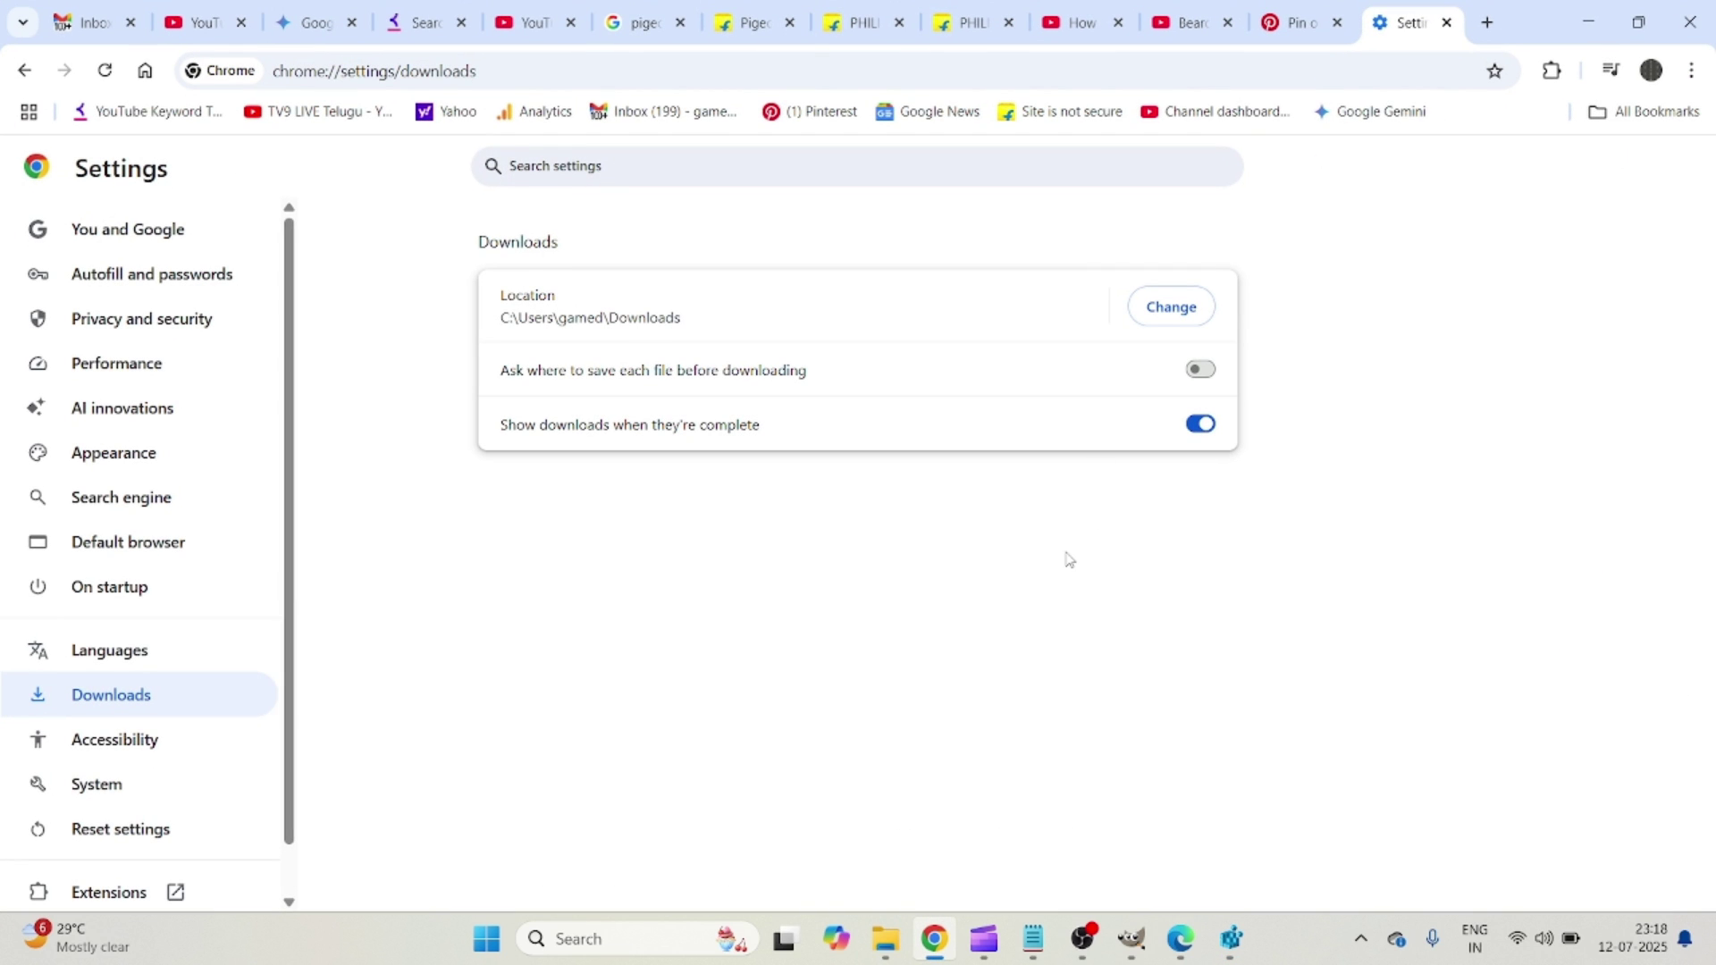
- Minimize Chrome to show Registry Editor's Windows Defender key with DisableAntiSpyware set to 1
{"action": "left_click", "coordinate": [1587, 24]}
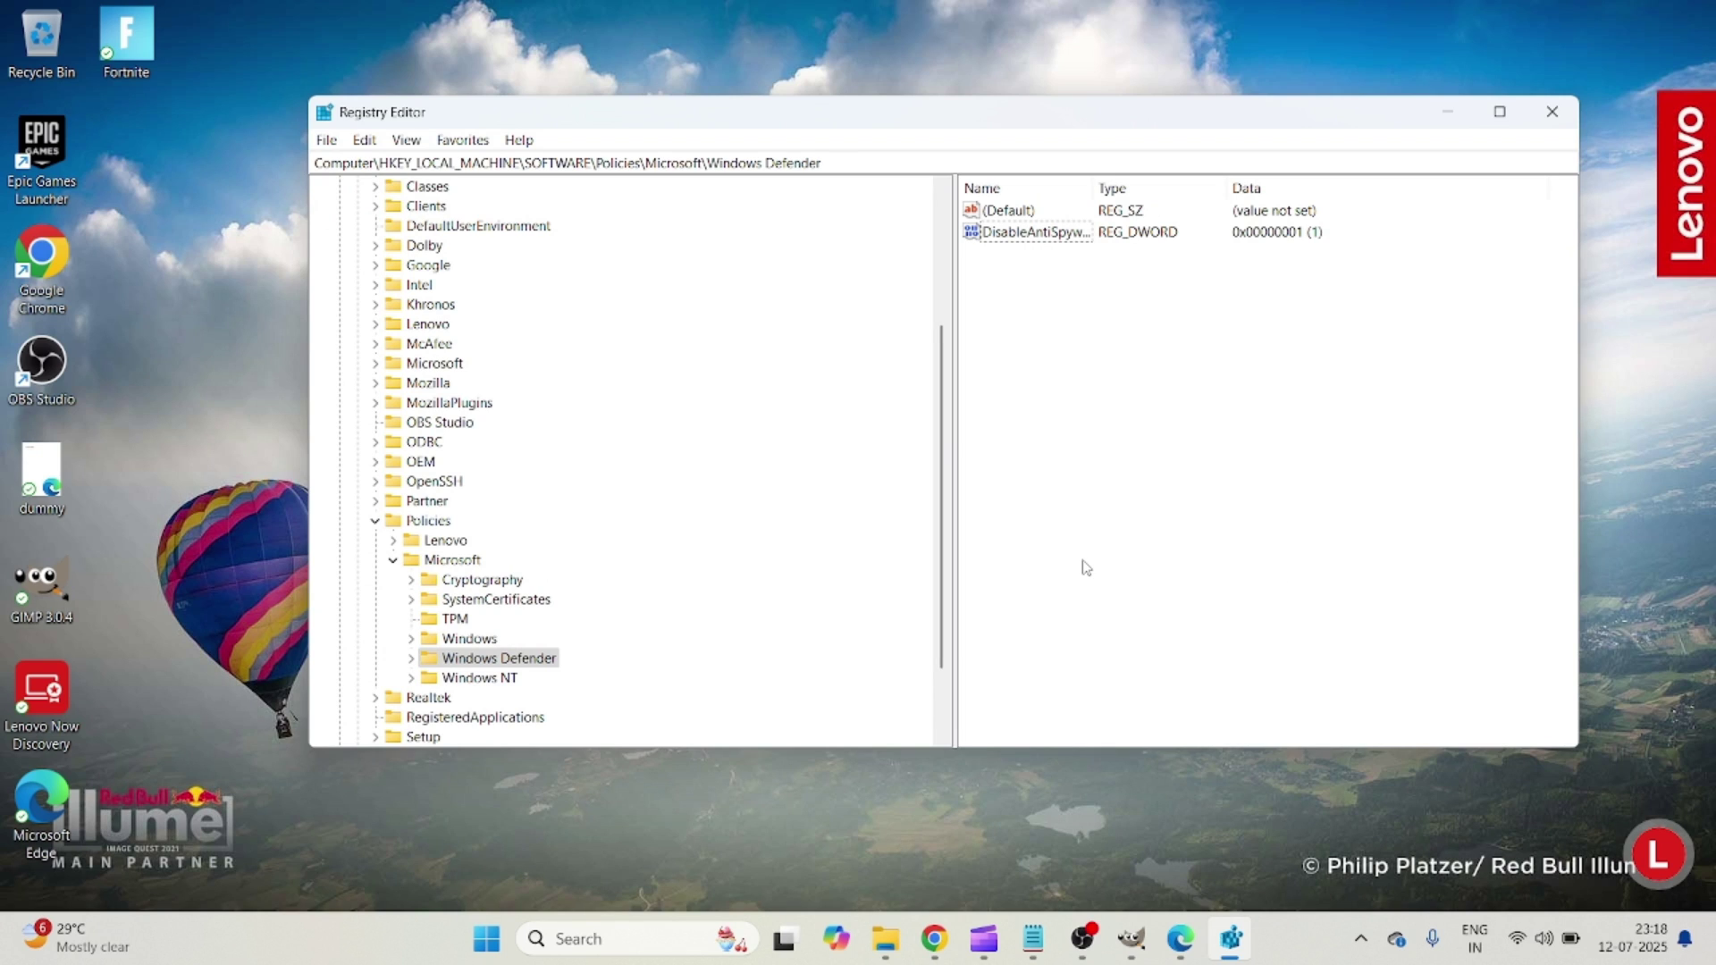
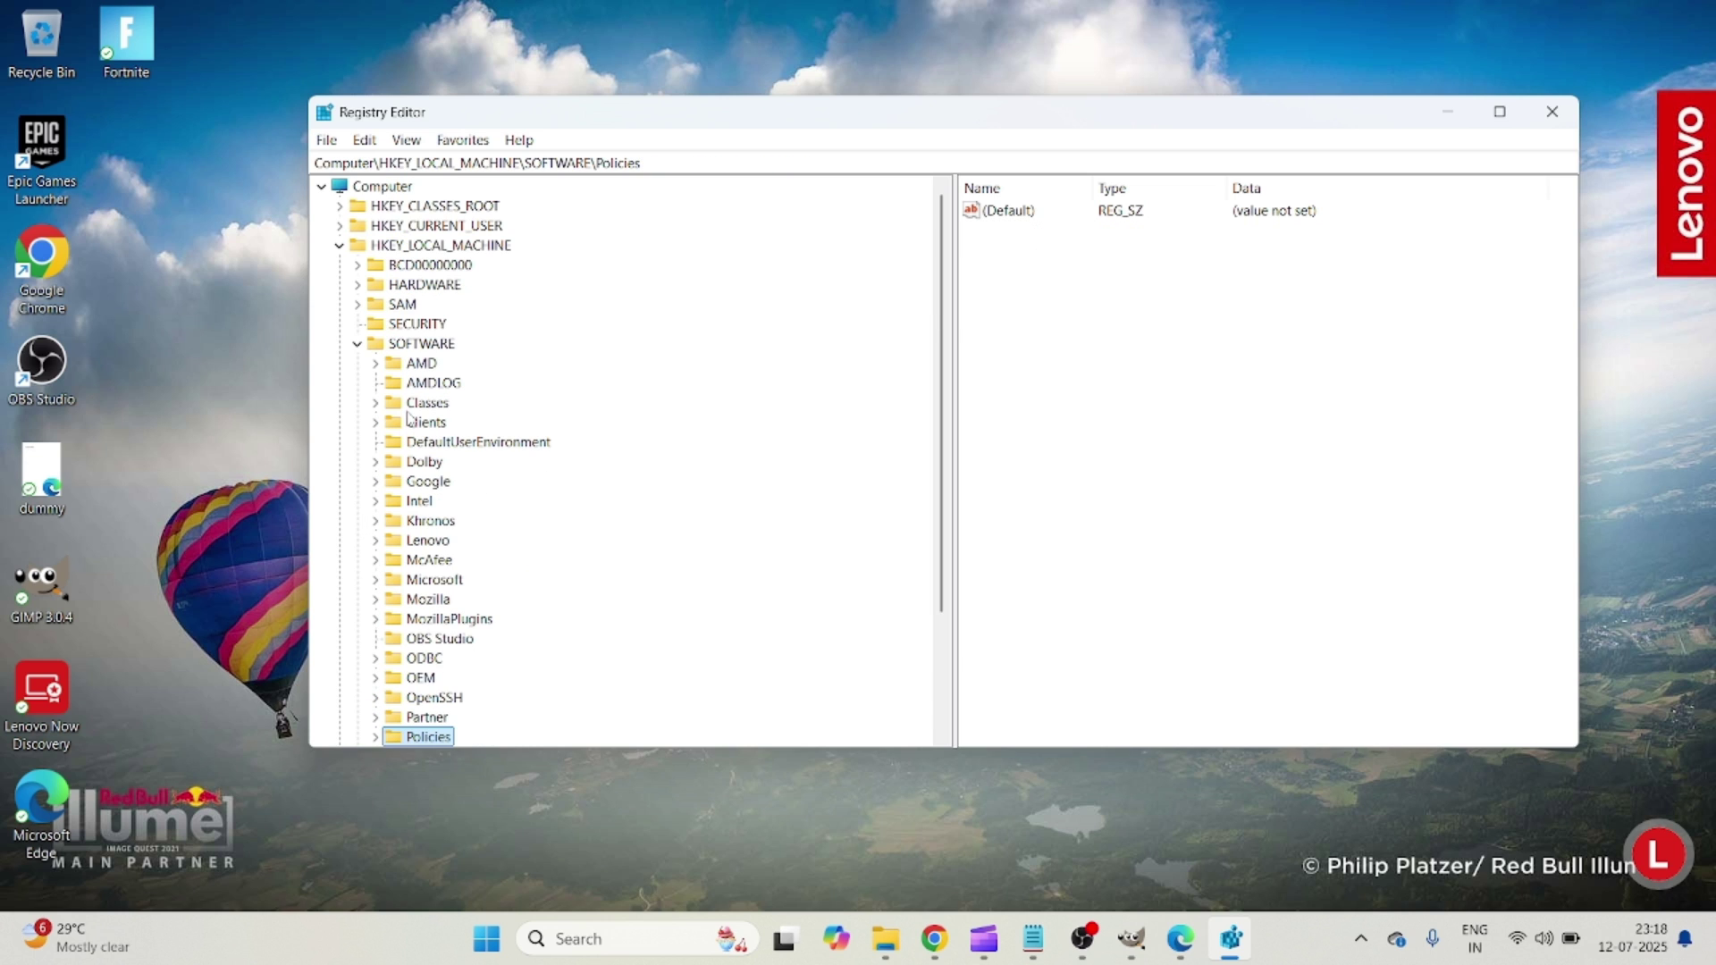
- Collapse the SOFTWARE key, then the HKEY_LOCAL_MACHINE hive, in the registry tree
{"action": "left_click", "coordinate": [359, 344]}
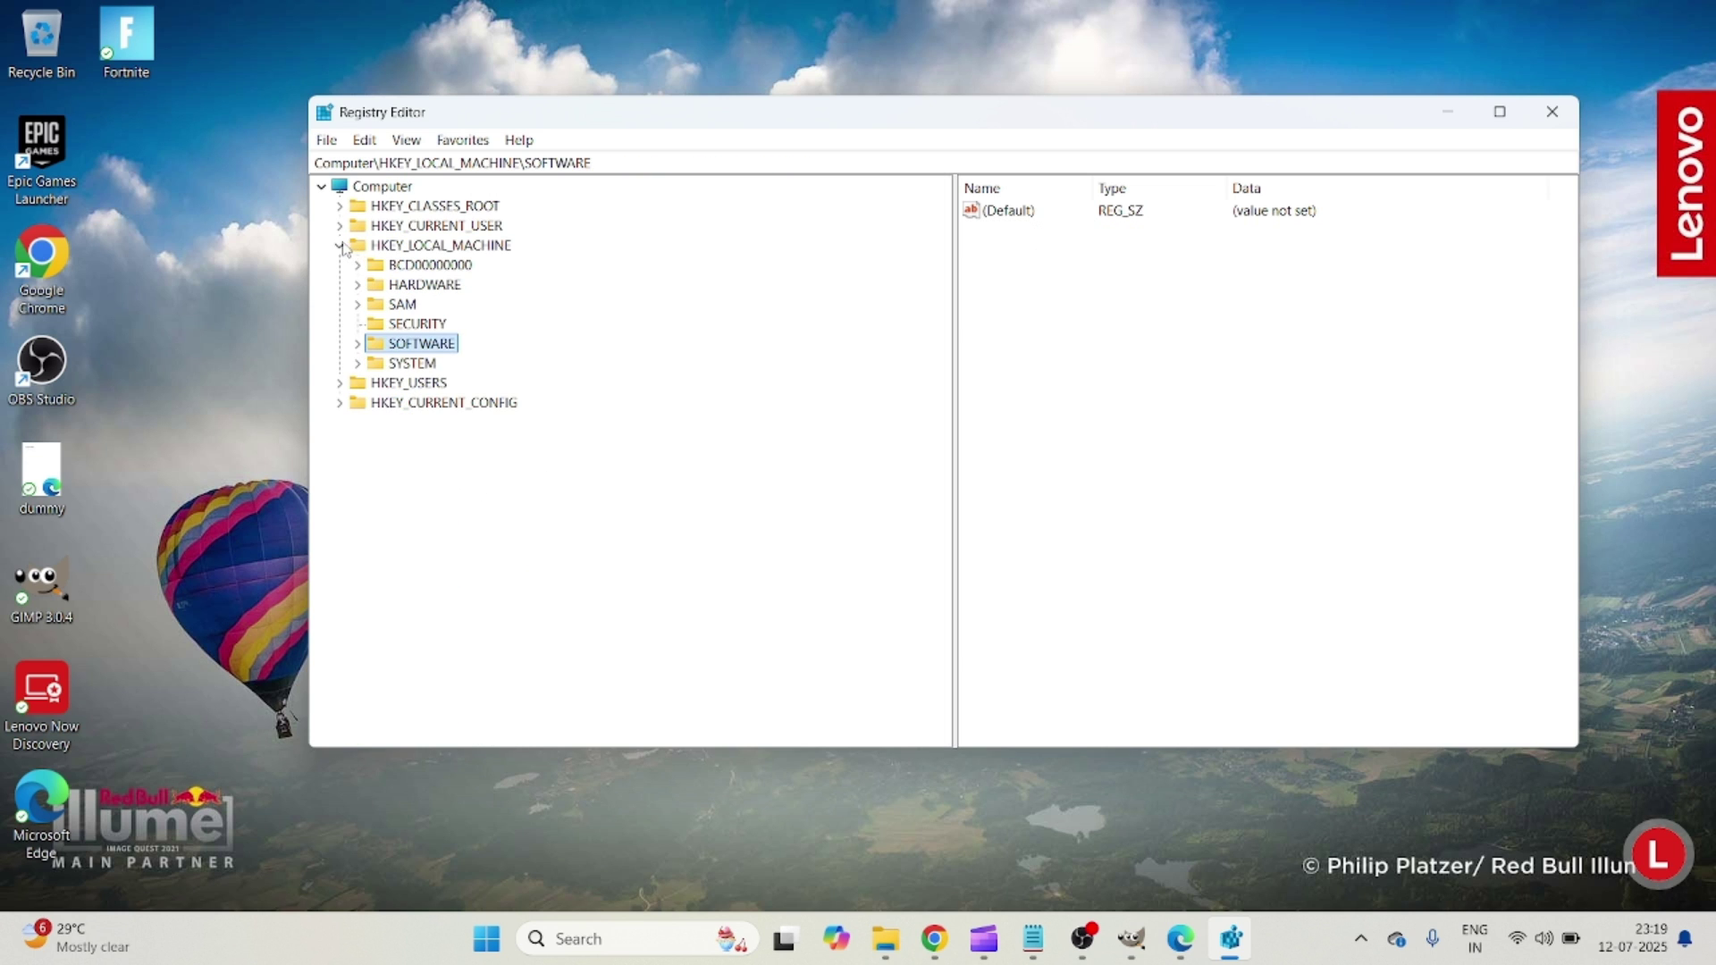
{"action": "left_click", "coordinate": [340, 245]}
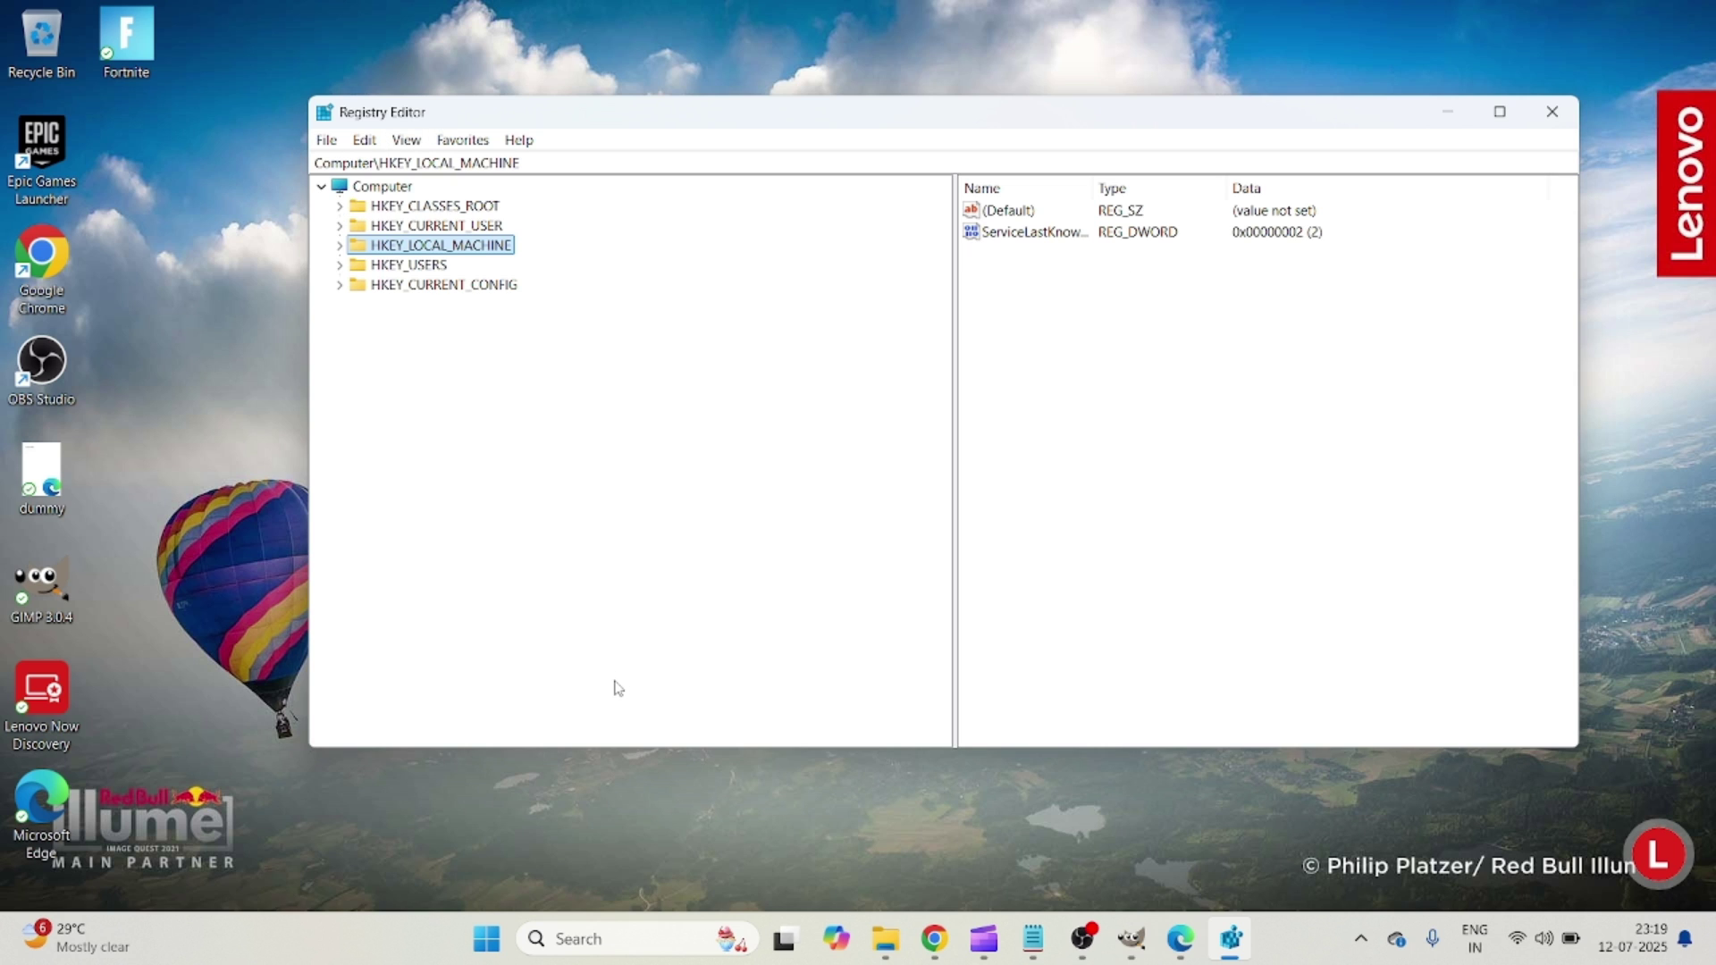
{"action": "key", "text": "super+r"}
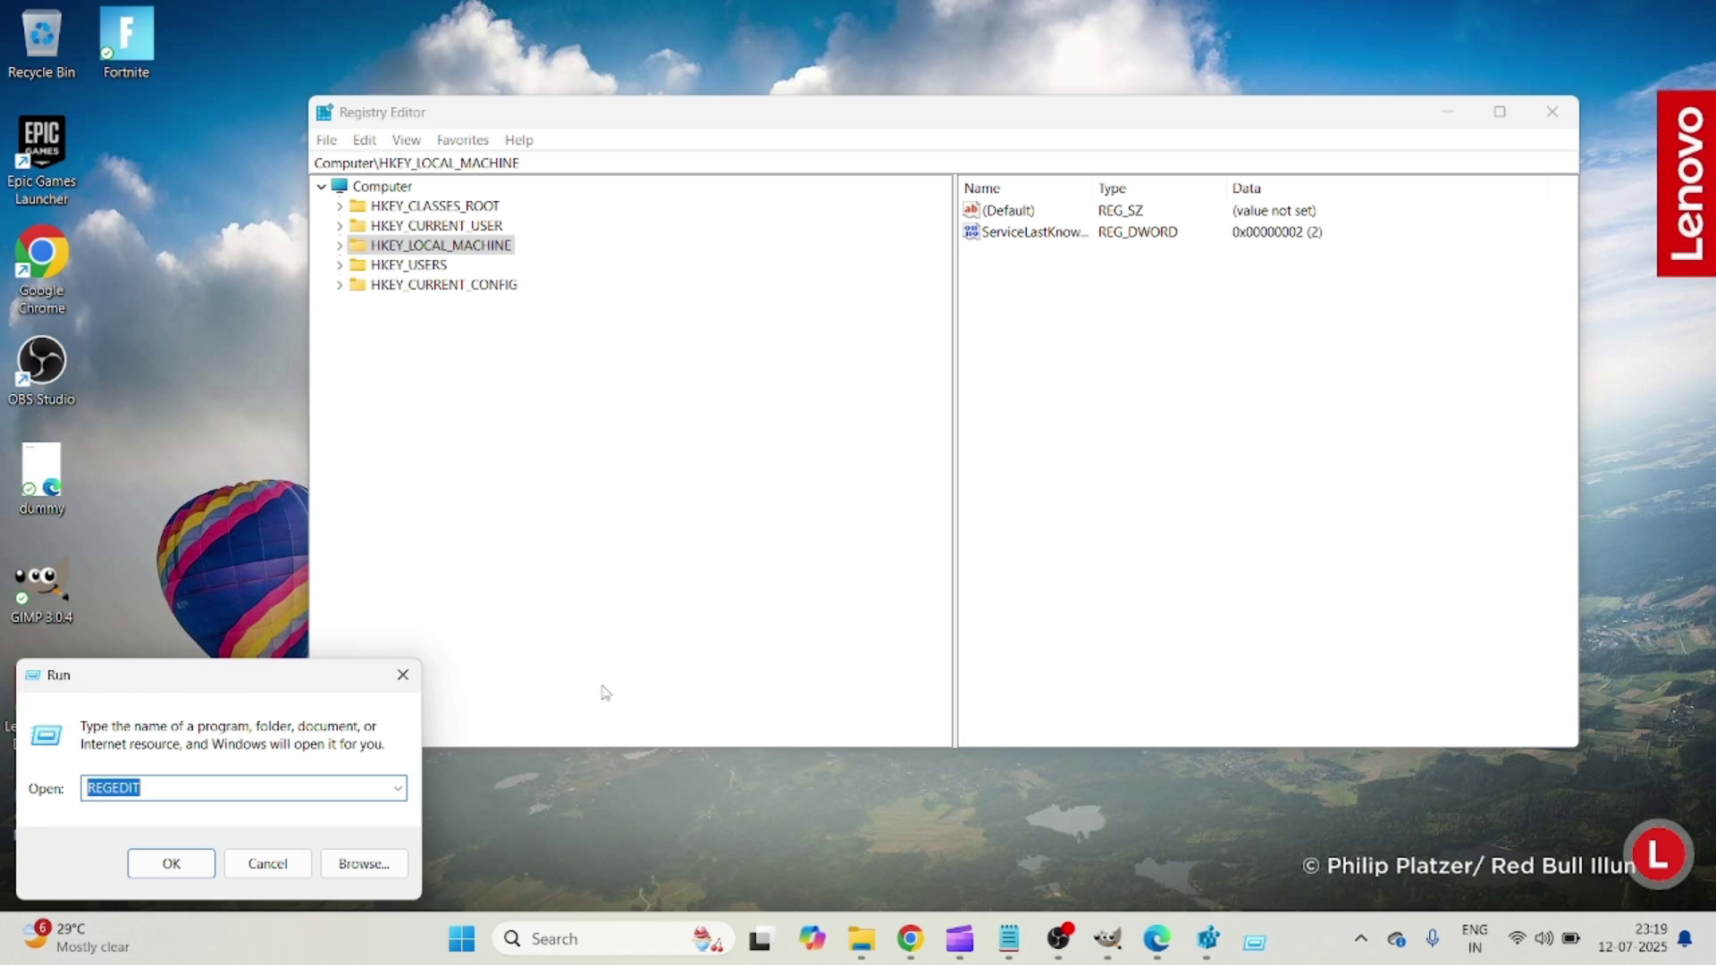
{"action": "left_click_drag", "start_coordinate": [239, 682], "coordinate": [758, 547]}
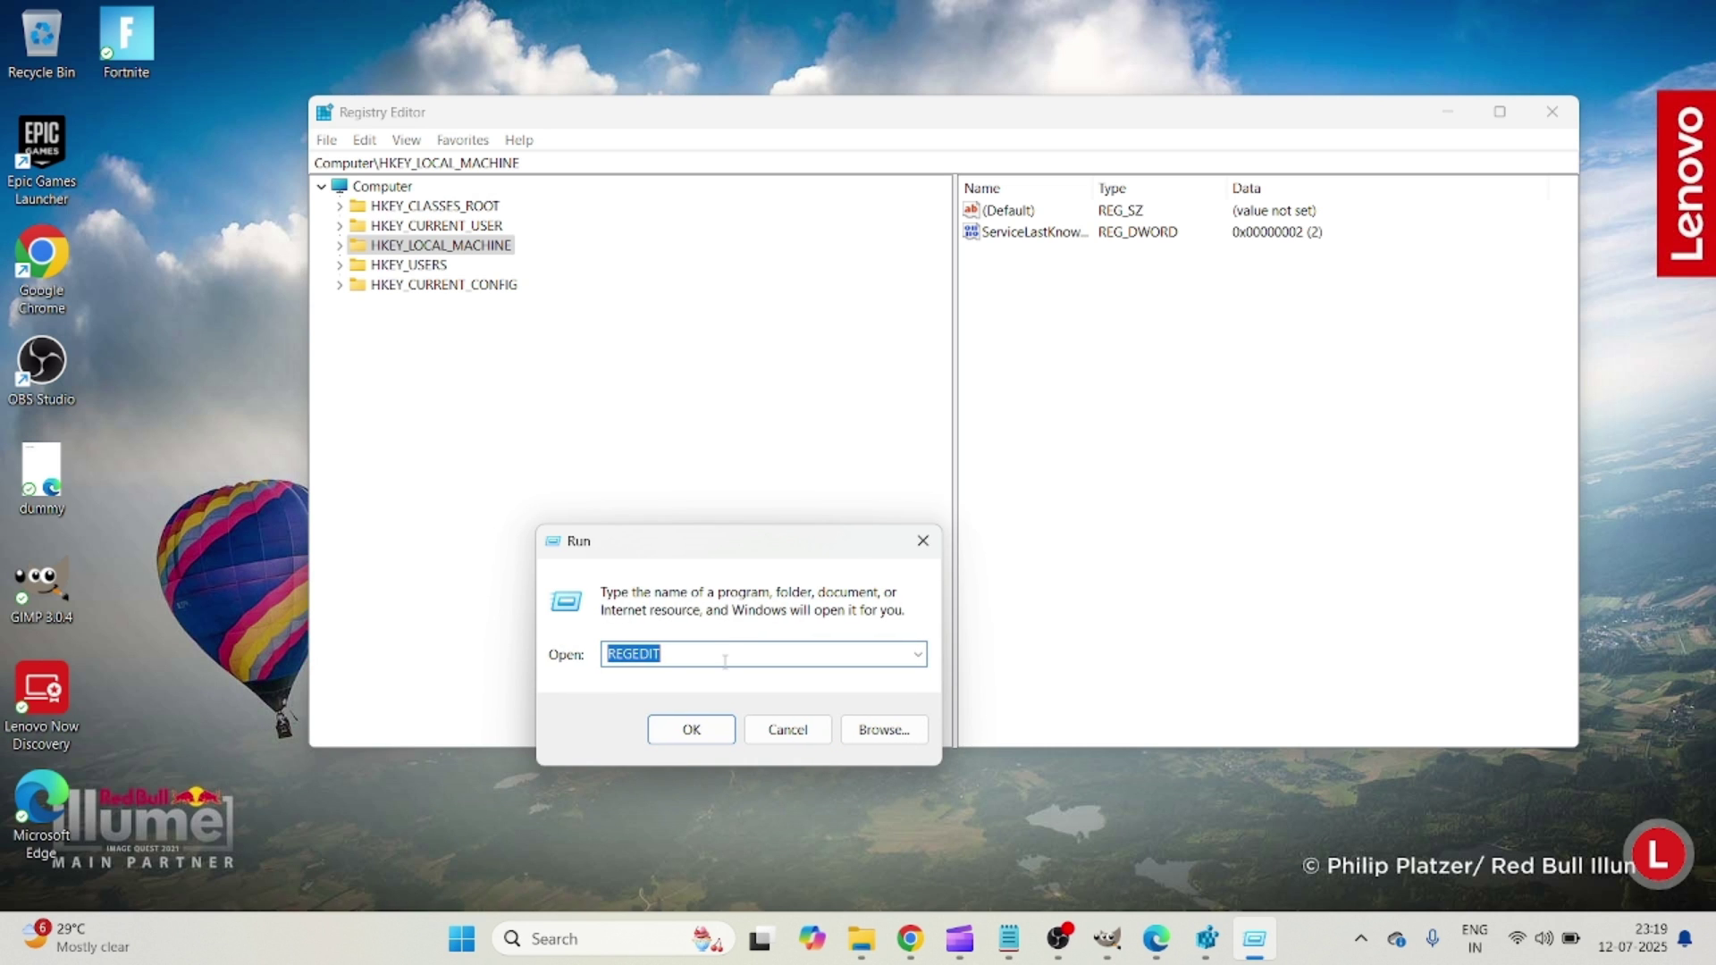
{"action": "type", "text": "rededit"}
{"action": "left_click", "coordinate": [720, 733]}
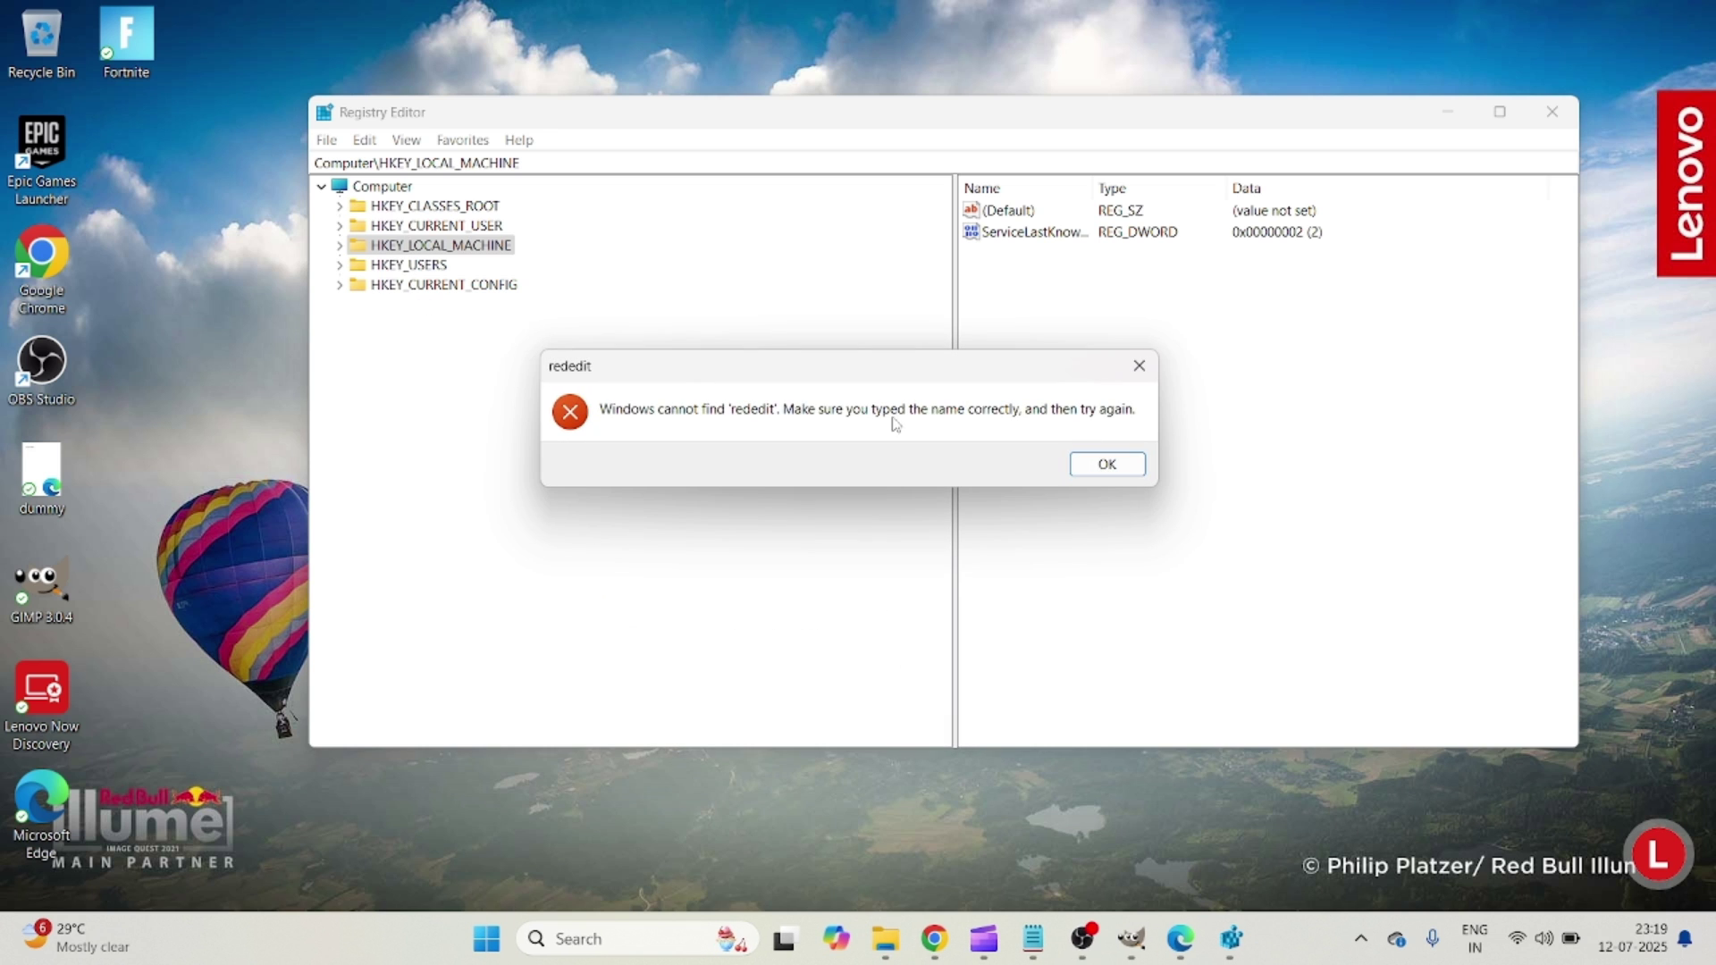
{"action": "left_click", "coordinate": [1108, 468]}
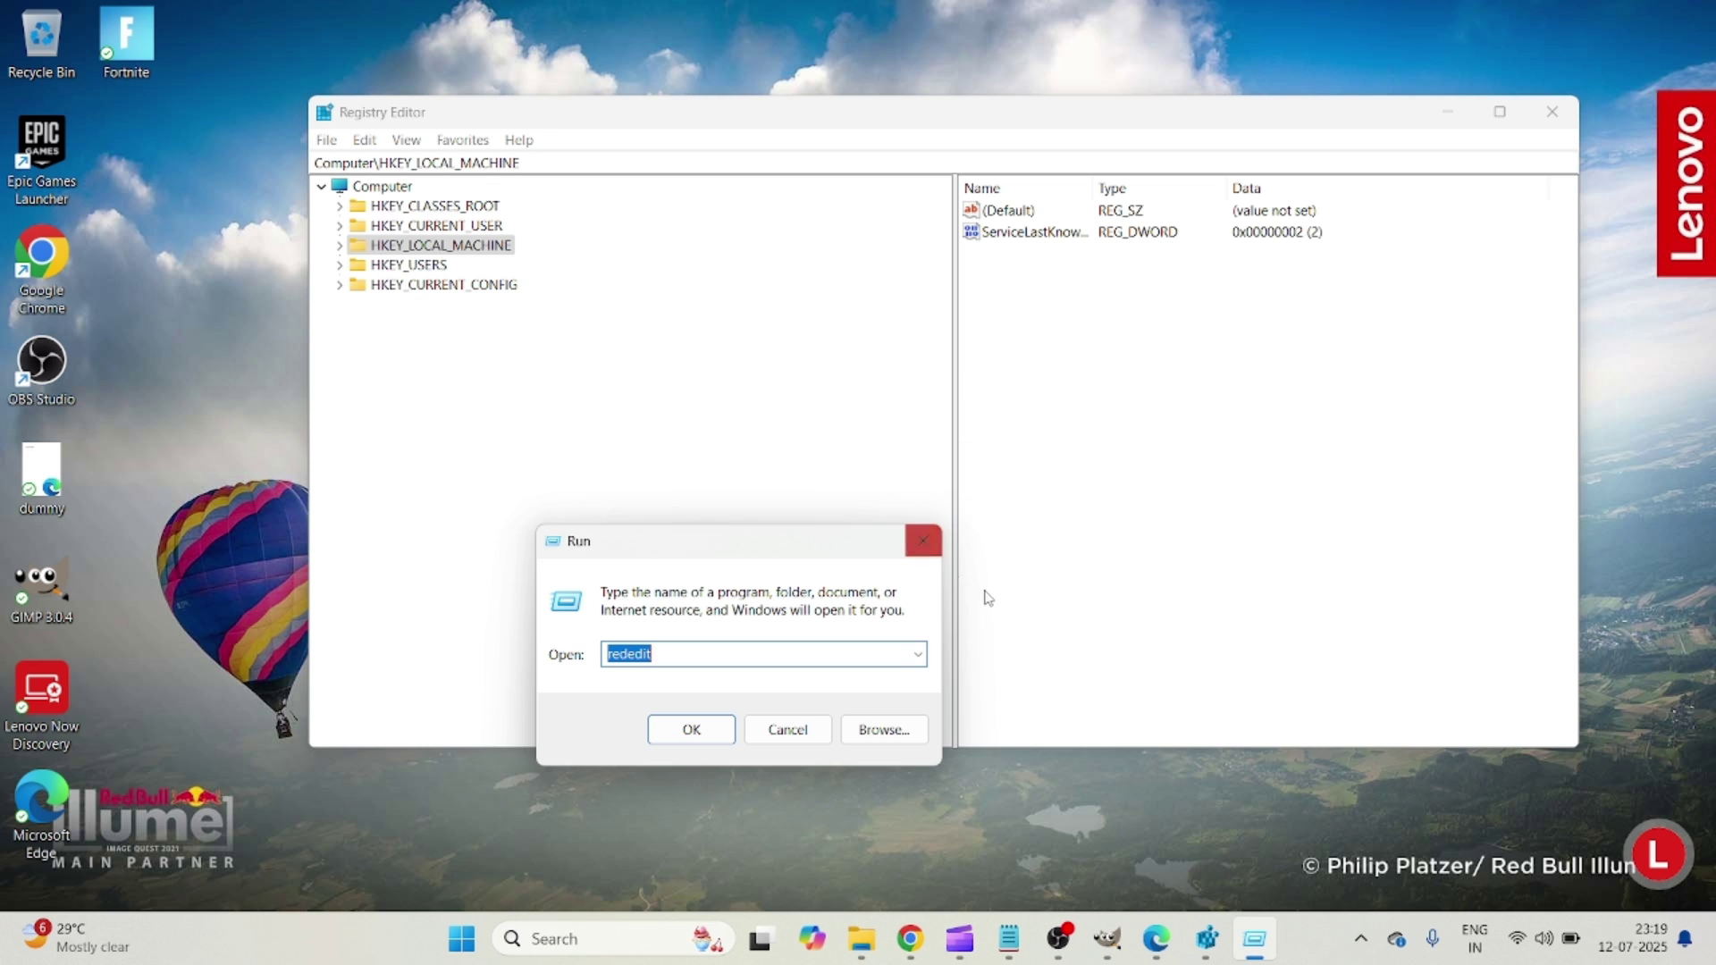
{"action": "left_click", "coordinate": [925, 549]}
- Expand HKEY_LOCAL_MACHINE, SOFTWARE and Policies to open the Policies\Microsoft key
{"action": "left_click", "coordinate": [339, 245]}
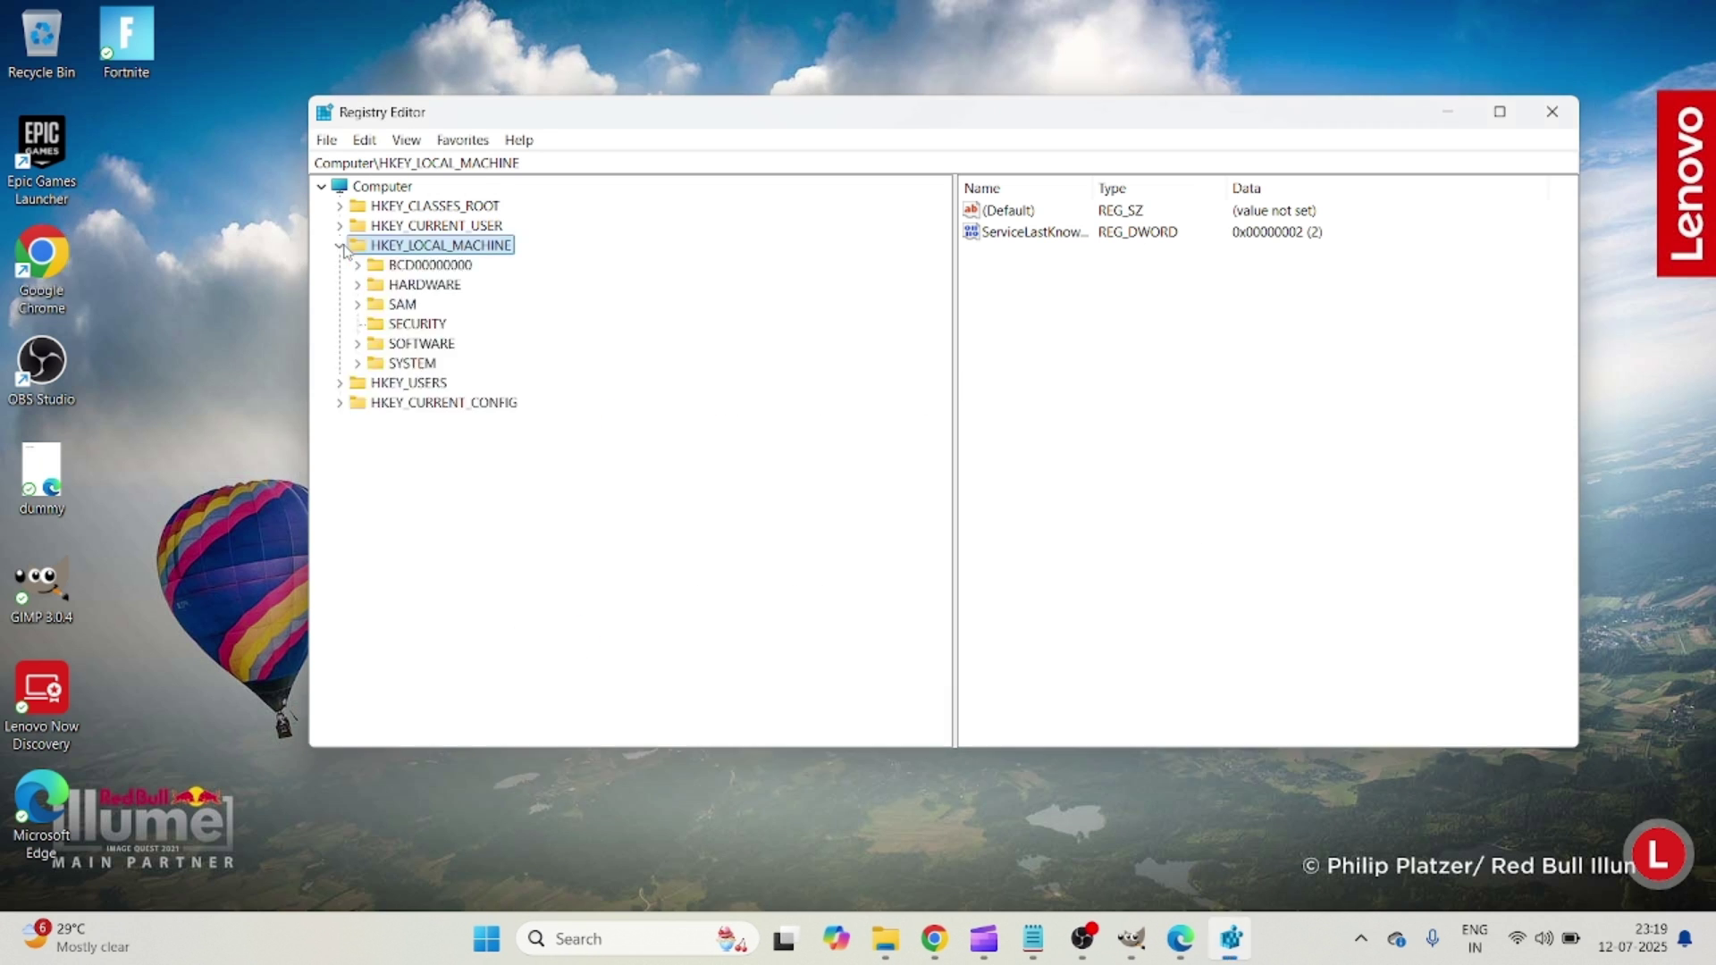
{"action": "left_click", "coordinate": [357, 343]}
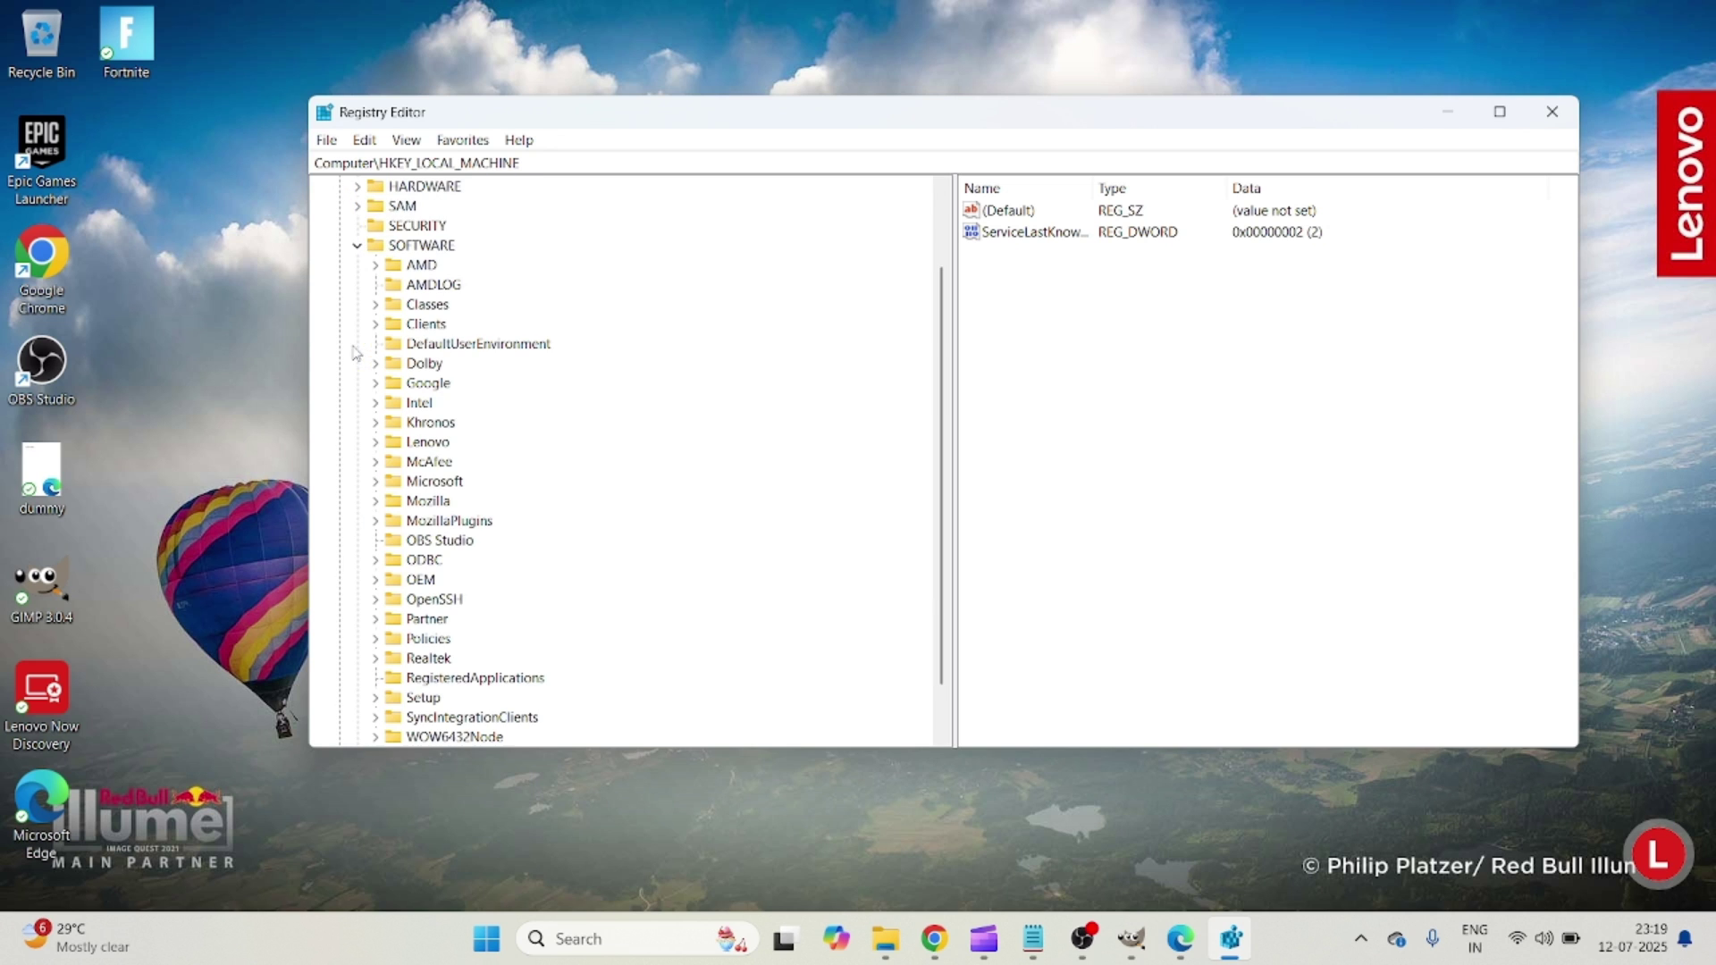
{"action": "scroll", "coordinate": [394, 523], "scroll_direction": "down", "scroll_amount": 1}
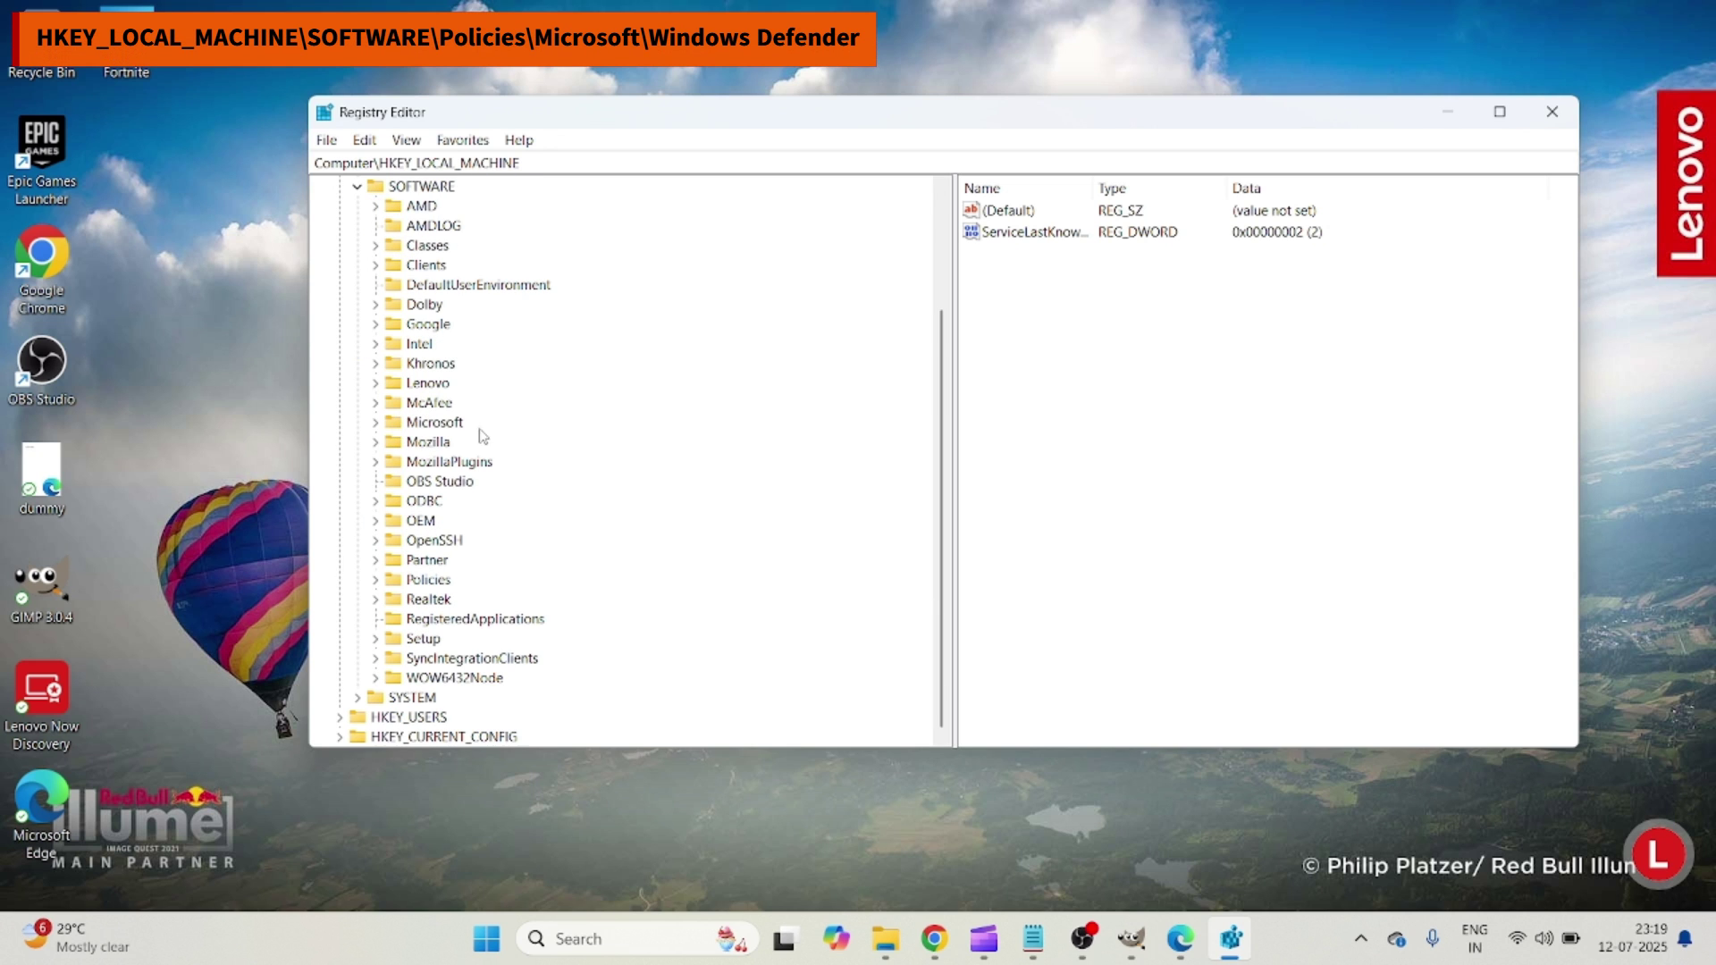
{"action": "left_click", "coordinate": [376, 581]}
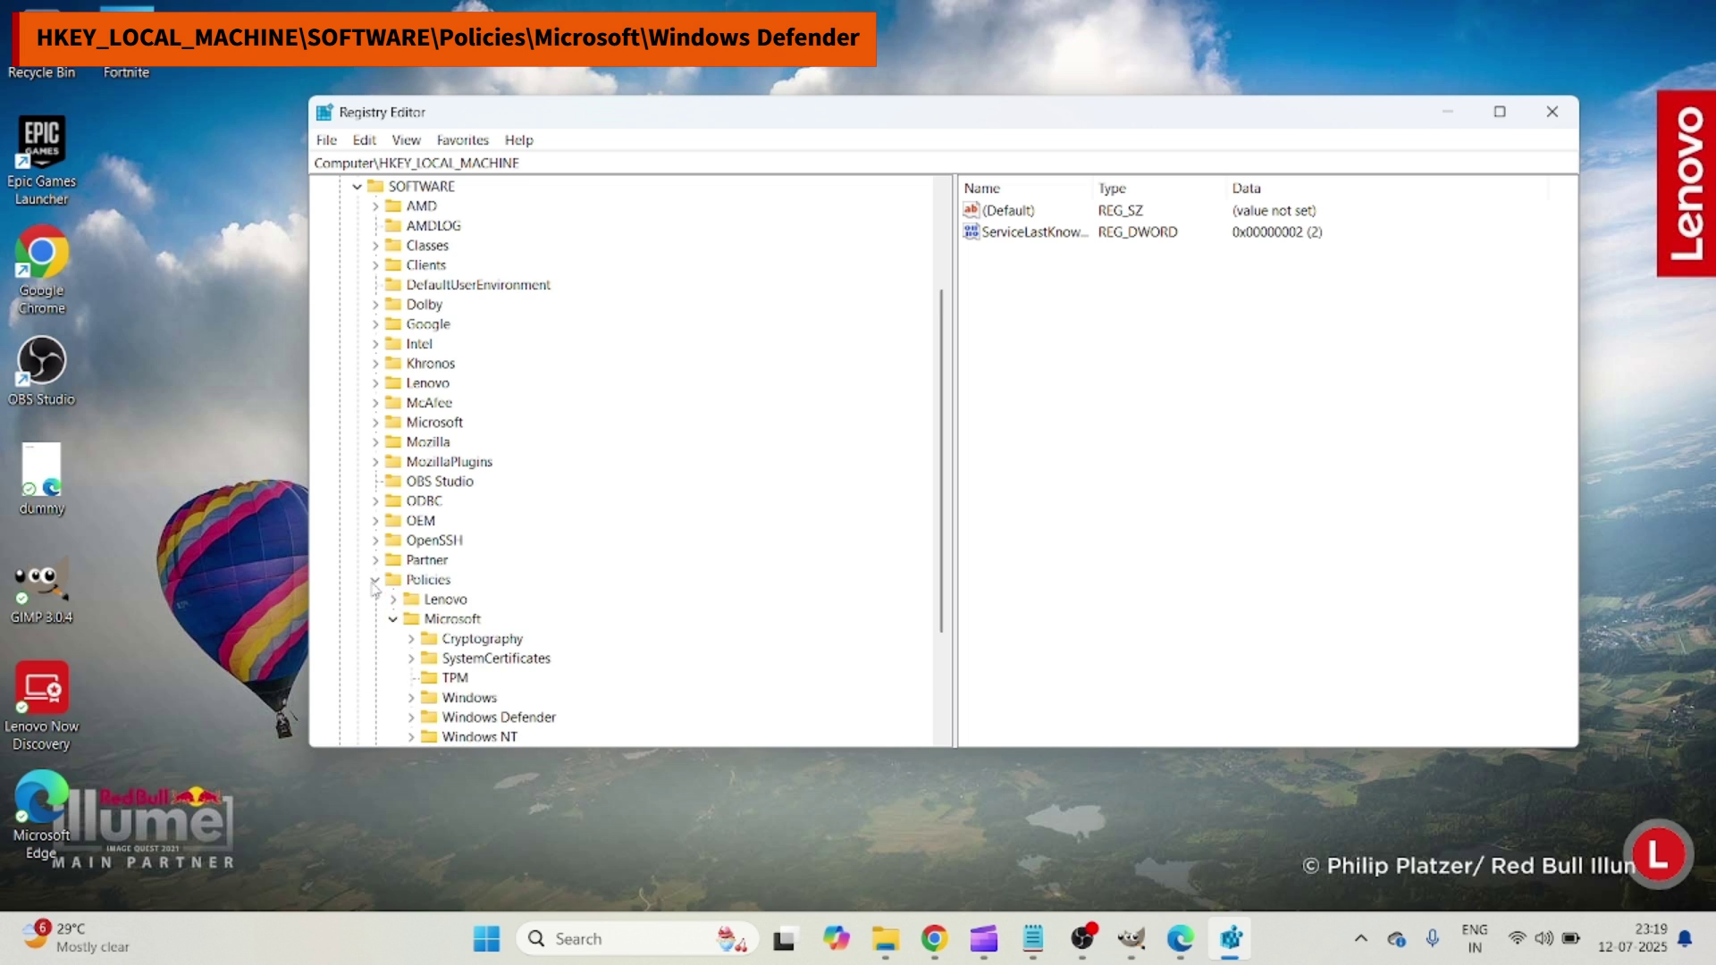
{"action": "left_click", "coordinate": [447, 561]}
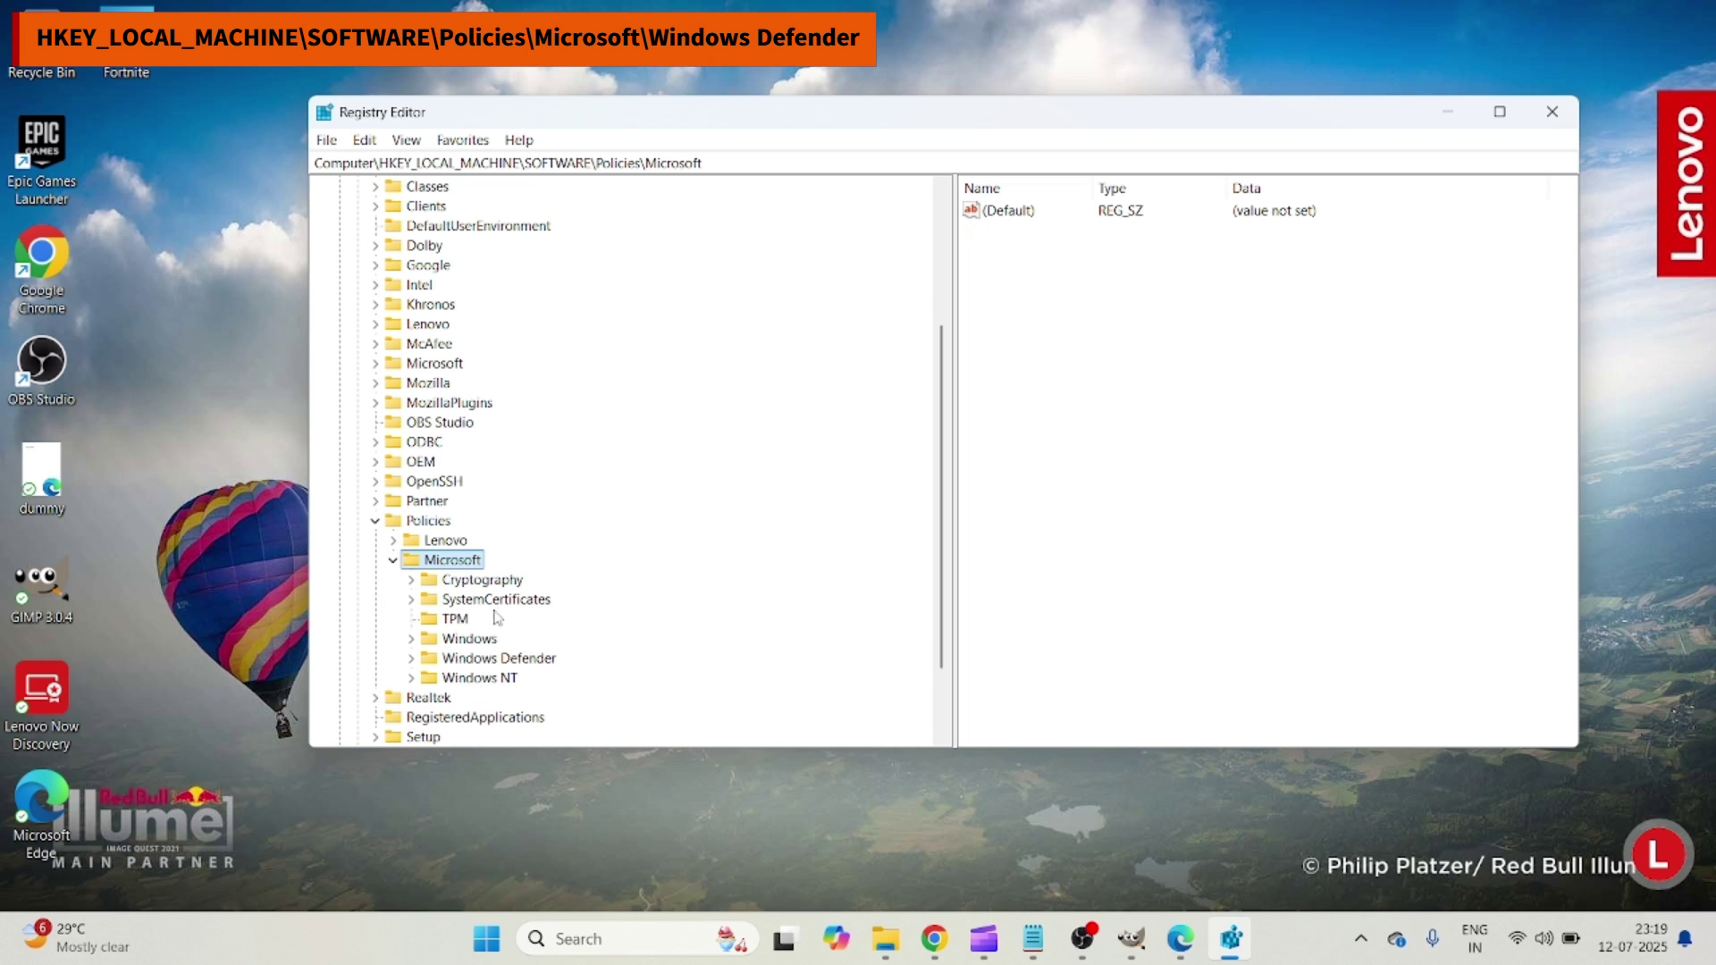
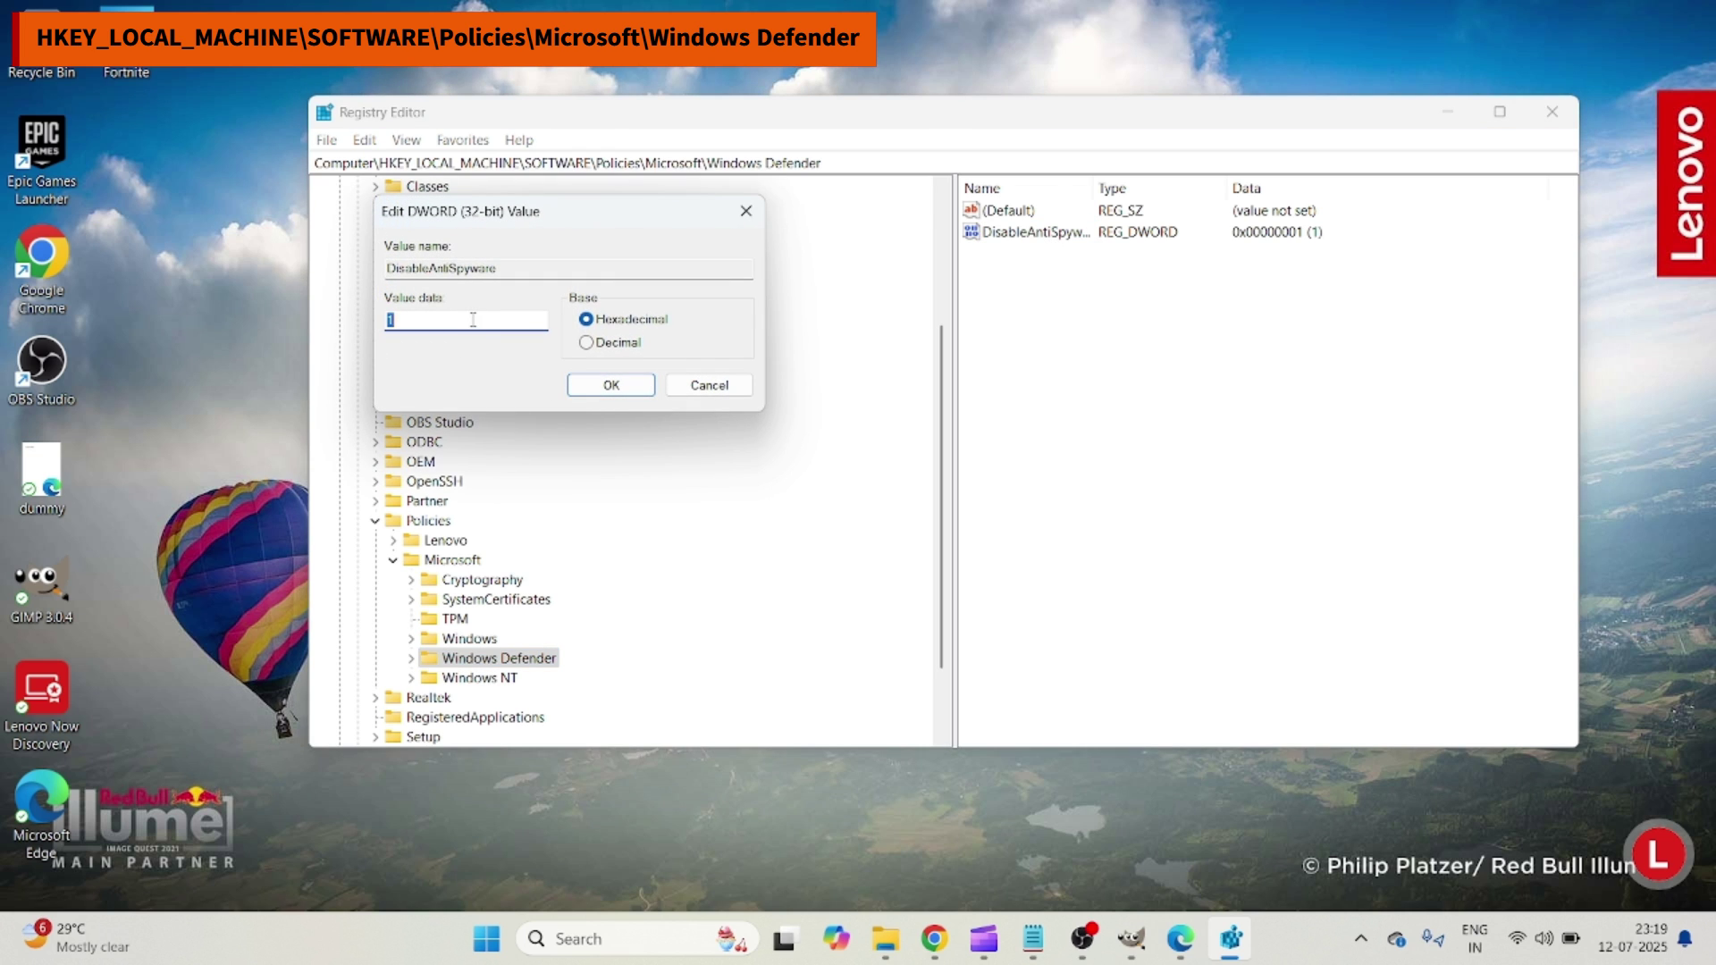
- Enter 0 as the DisableAntiSpyware value data
{"action": "type", "text": "0"}
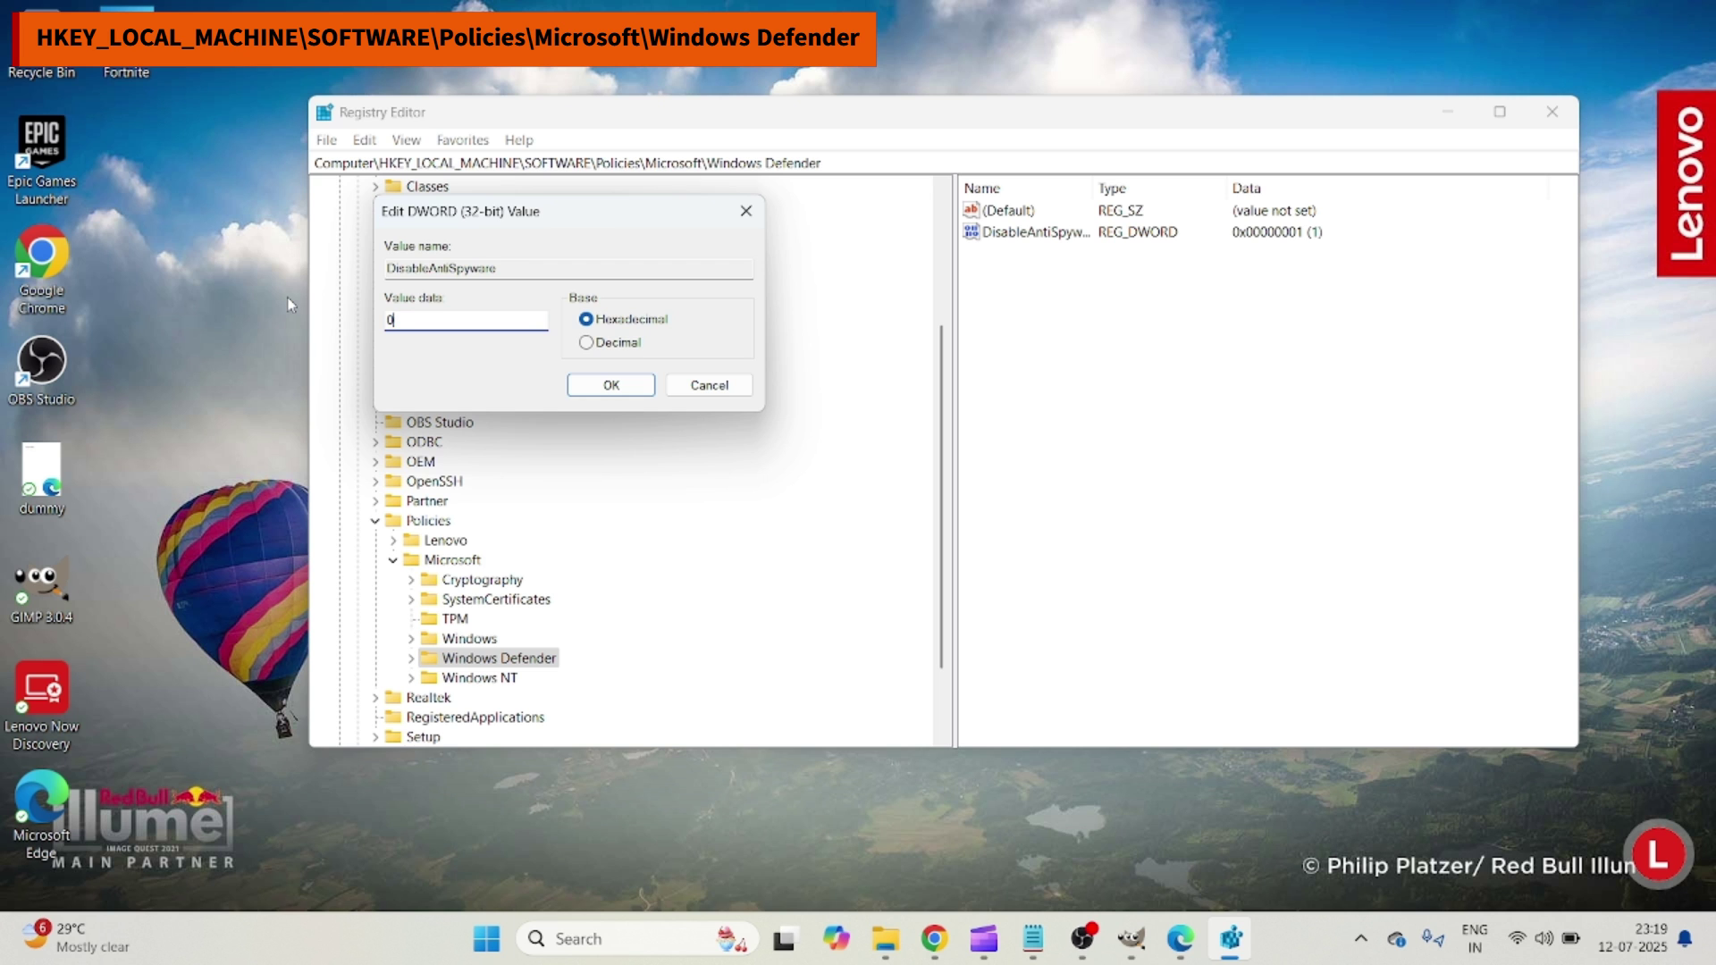